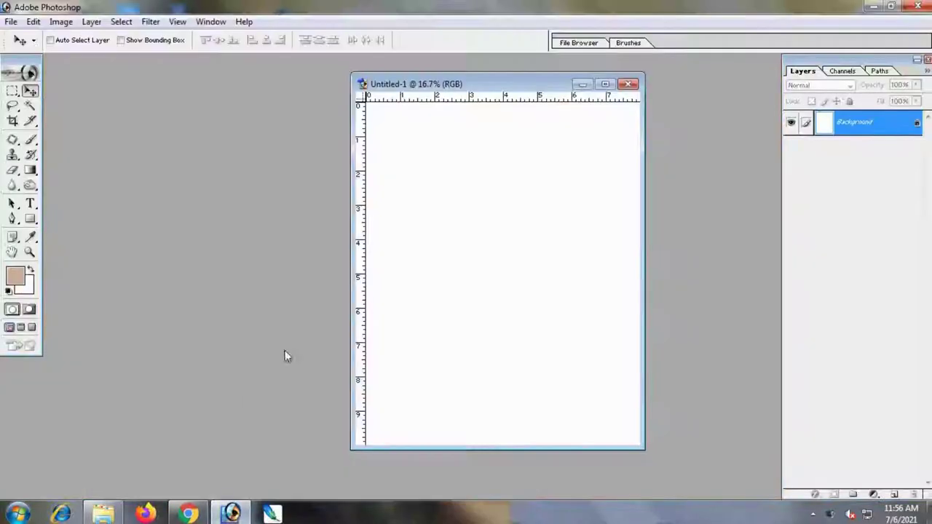
# - Open the pngtree phone mockup from Downloads > Subscribe in Photoshop beside the blank Untitled-1
pyautogui.moveTo(553, 84); pyautogui.dragTo(485, 83)
pyautogui.click(102, 515)
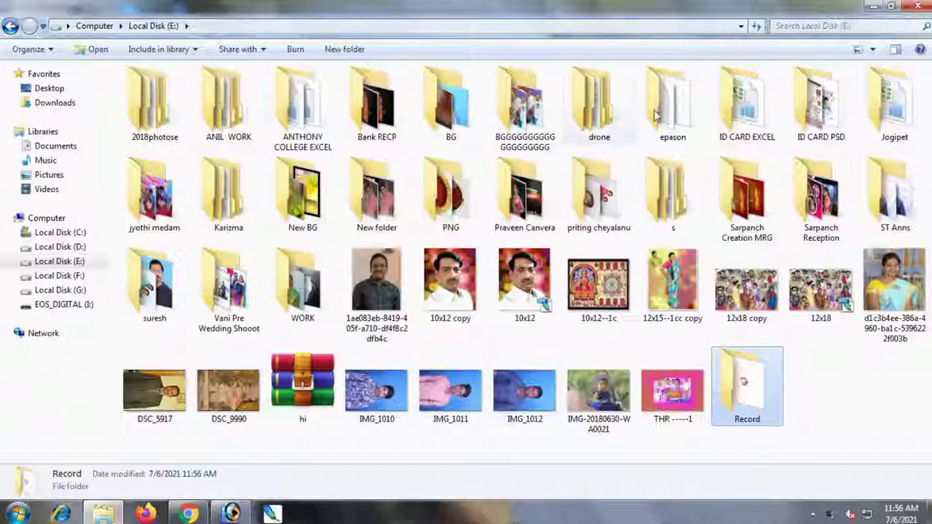
pyautogui.click(55, 103)
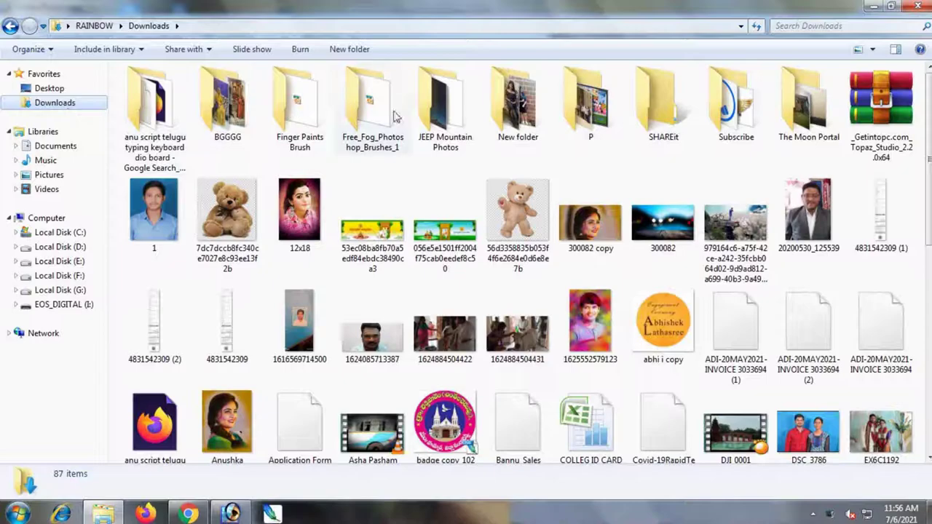
pyautogui.doubleClick(735, 102)
pyautogui.moveTo(302, 218); pyautogui.dragTo(214, 211)
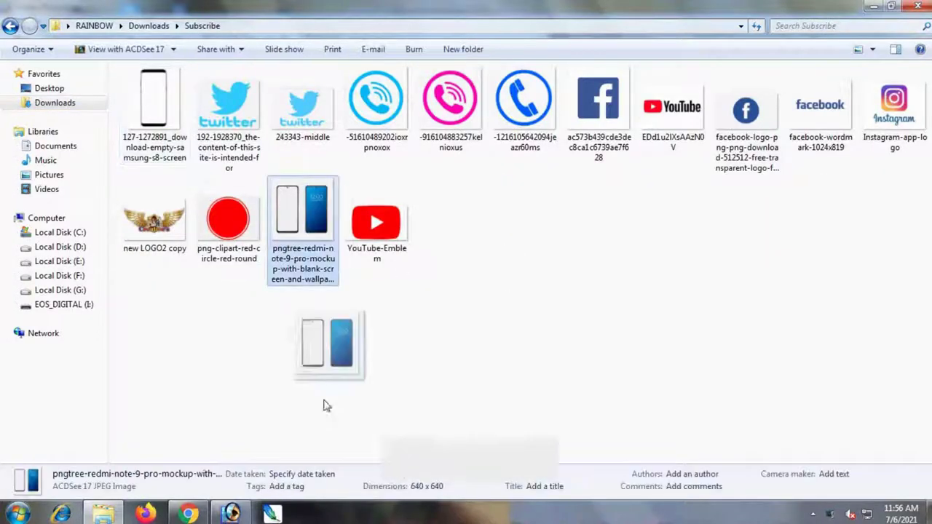
# - Copy the left empty phone frame into Untitled-1 as Layer 1 and close the mockup image
pyautogui.moveTo(164, 79); pyautogui.dragTo(398, 80)
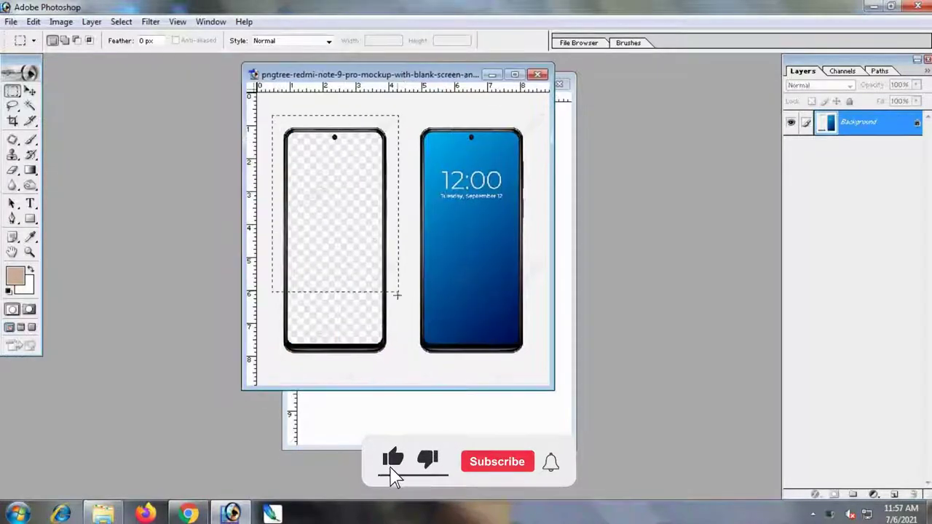
pyautogui.moveTo(273, 115); pyautogui.dragTo(396, 363)
pyautogui.hotkey('ctrl', 'j')
pyautogui.press('v')
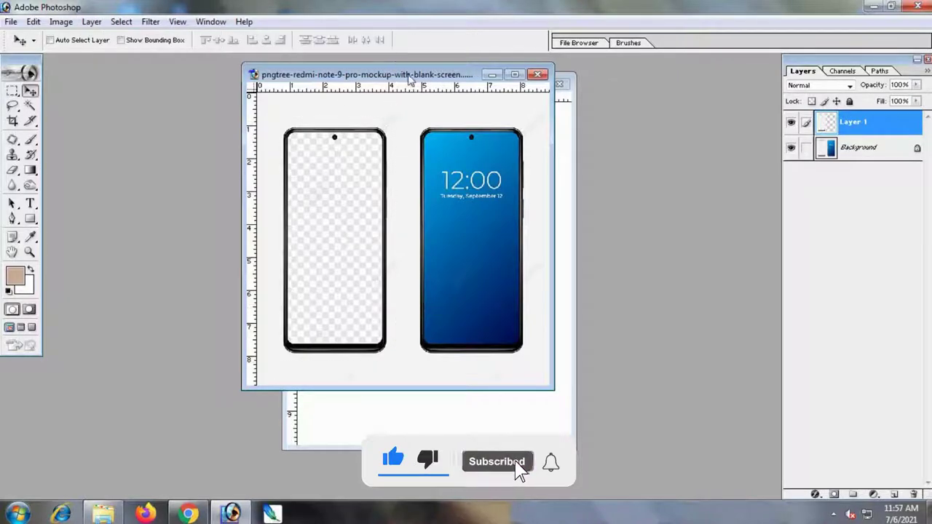
pyautogui.moveTo(364, 74); pyautogui.dragTo(191, 167)
pyautogui.moveTo(161, 328); pyautogui.dragTo(443, 197)
pyautogui.click(365, 167)
pyautogui.click(537, 85)
# - Scale the phone frame up to fill most of the page
pyautogui.hotkey('ctrl', 't')
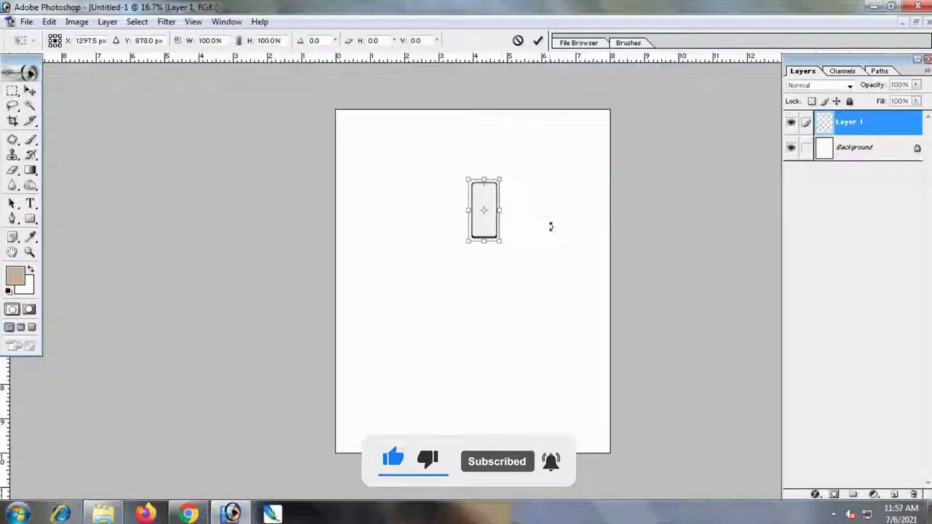
pyautogui.moveTo(497, 177); pyautogui.dragTo(553, 106)
pyautogui.moveTo(503, 156); pyautogui.dragTo(492, 217)
pyautogui.moveTo(522, 167); pyautogui.dragTo(550, 118)
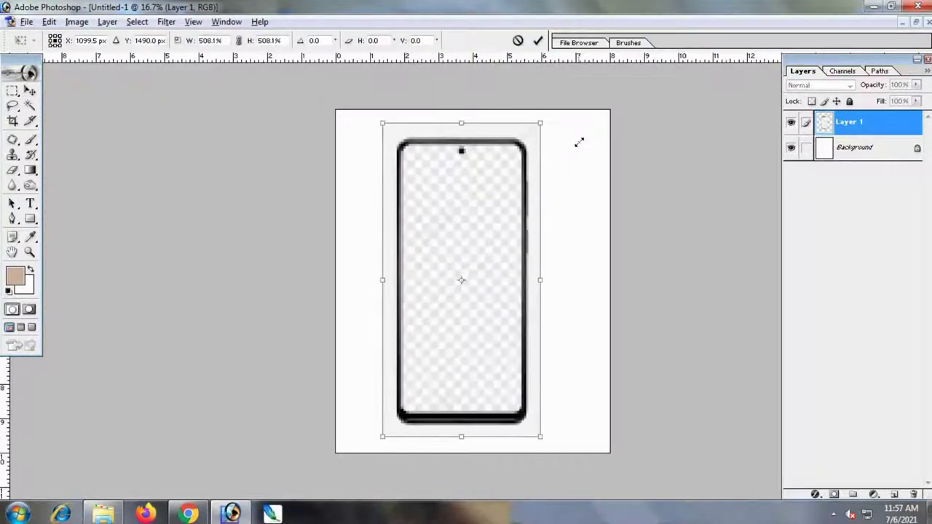
pyautogui.press('Return')
# - Zoom in and inspect the phone's screen edges, then zoom so the phone fills the view
pyautogui.press('w')
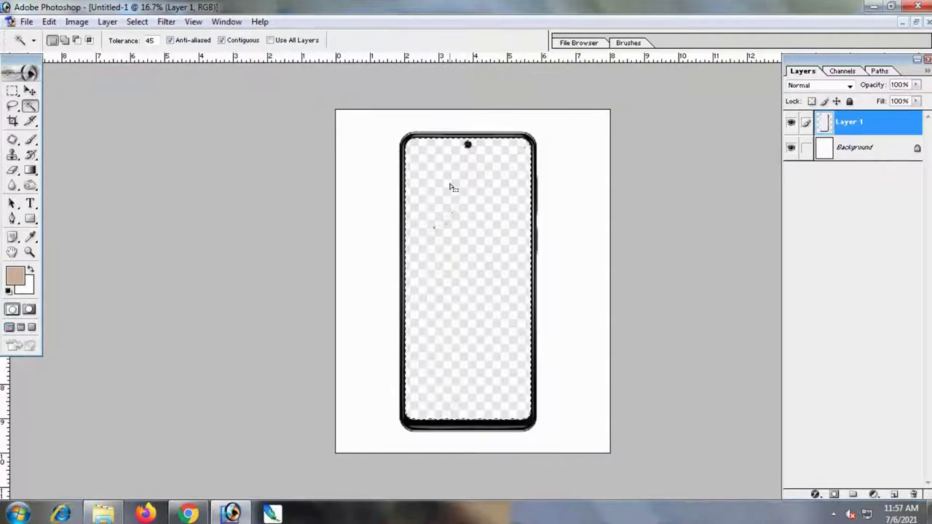
pyautogui.hotkey('ctrl', '+')
pyautogui.press('l')
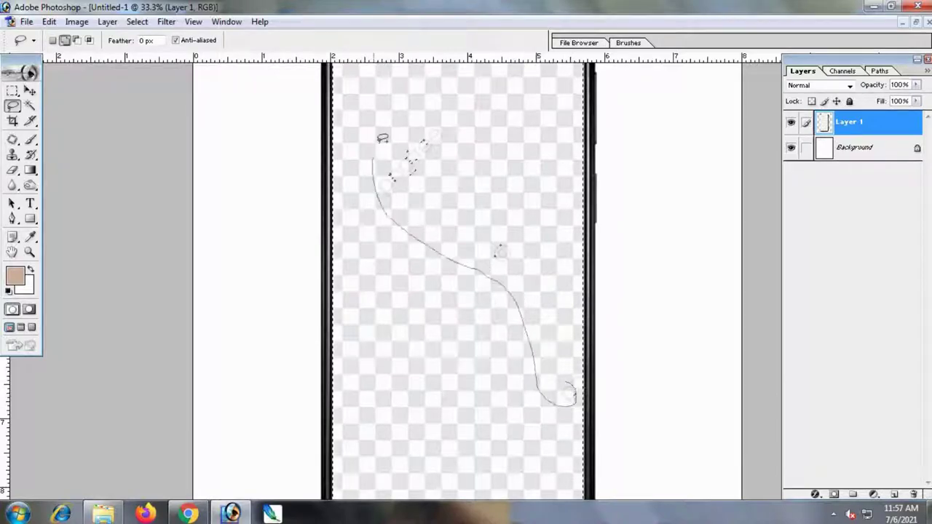
pyautogui.moveTo(497, 251); pyautogui.dragTo(500, 388)
pyautogui.hotkey('ctrl', '+')
pyautogui.hotkey('ctrl', '+')
pyautogui.hotkey('ctrl', '+')
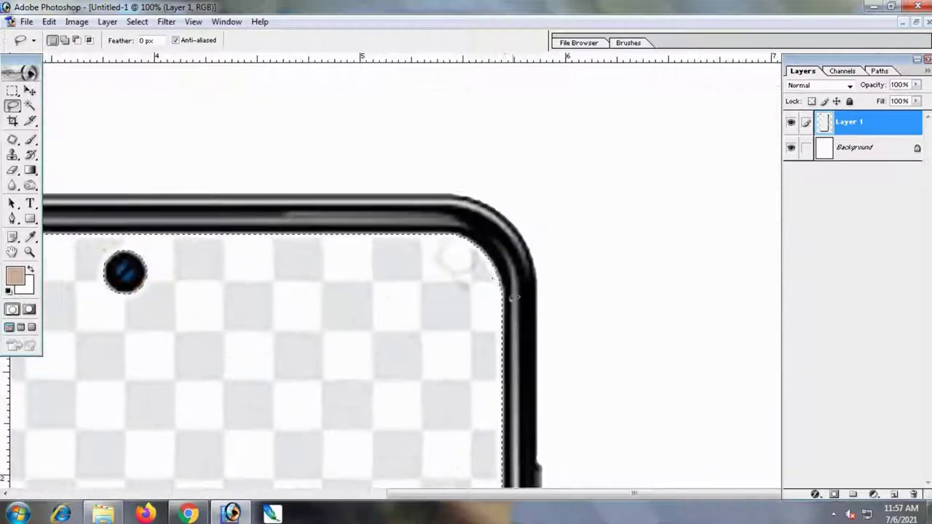
pyautogui.moveTo(343, 270)
pyautogui.mouseDown()
pyautogui.moveTo(373, 234)
pyautogui.moveTo(316, 241)
pyautogui.moveTo(402, 277)
pyautogui.mouseUp()
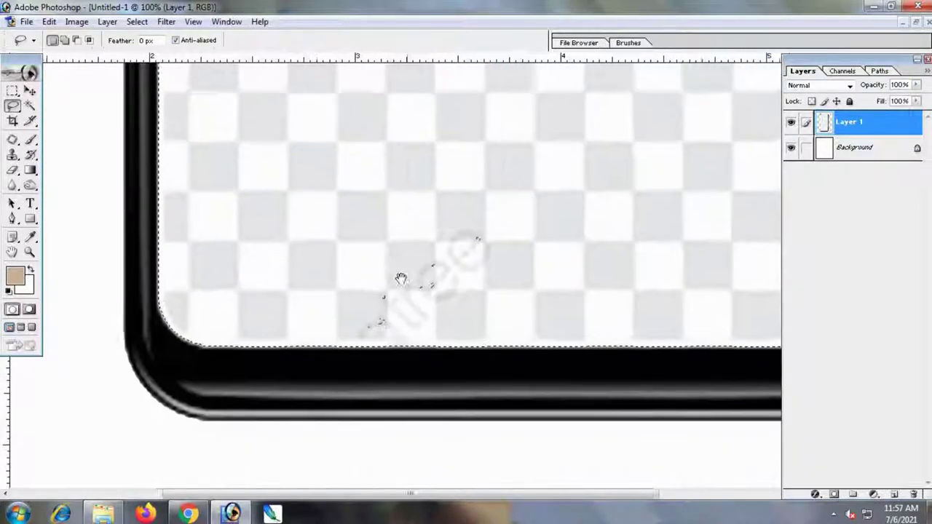
pyautogui.moveTo(381, 212); pyautogui.dragTo(406, 317)
pyautogui.hotkey('ctrl', '-')
pyautogui.hotkey('ctrl', '-')
pyautogui.hotkey('ctrl', '-')
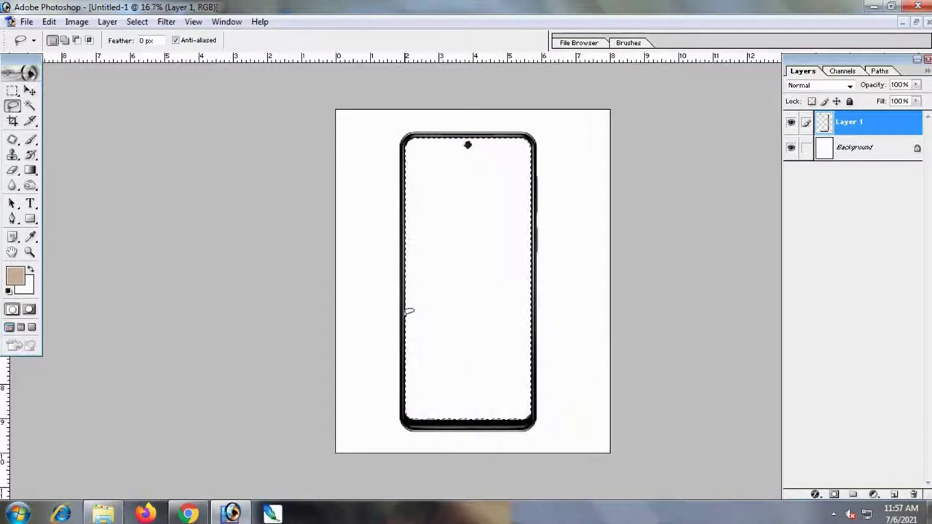
pyautogui.click(30, 91)
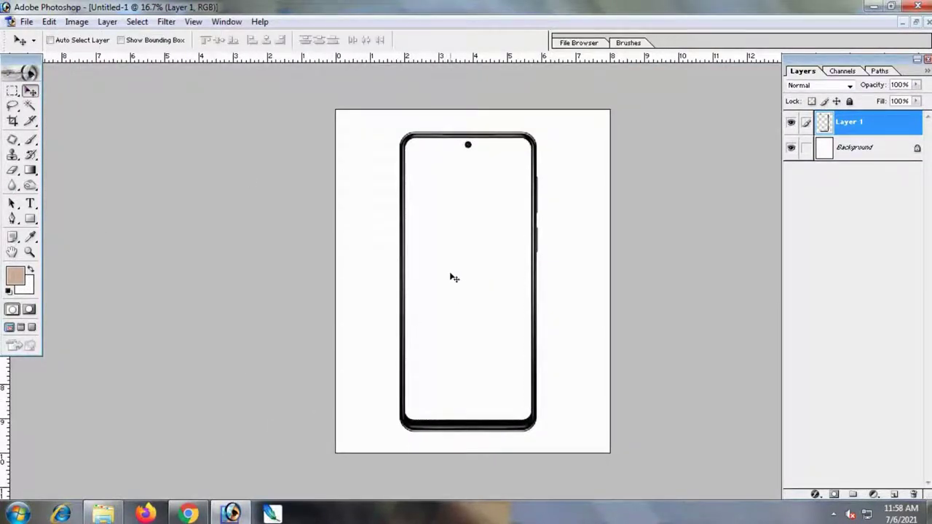
pyautogui.hotkey('ctrl', '+')
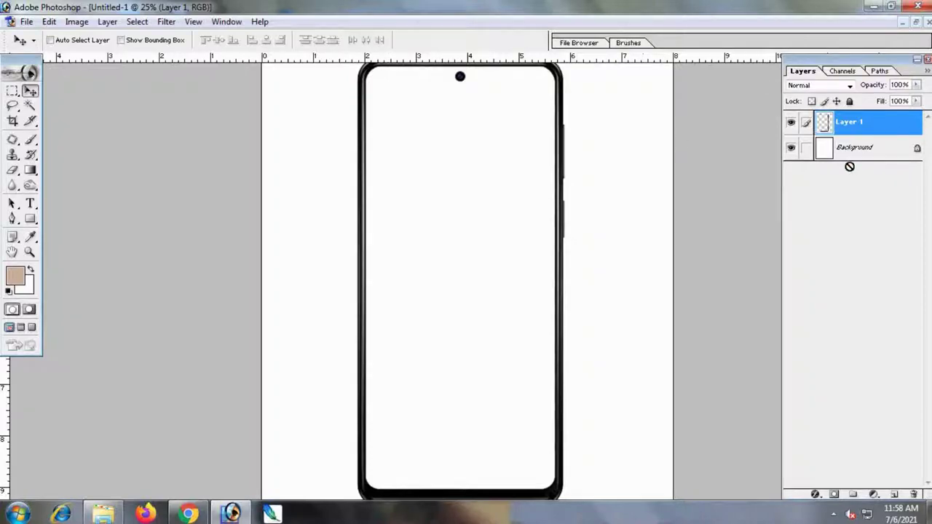
# - Create a new blank 4 x 6 document
pyautogui.hotkey('shift', 'ctrl', 'n')
pyautogui.press('Escape')
pyautogui.hotkey('ctrl', 'n')
pyautogui.click(599, 171)
pyautogui.press('Up')
pyautogui.press('Up')
pyautogui.press('Return')
pyautogui.press('Return')
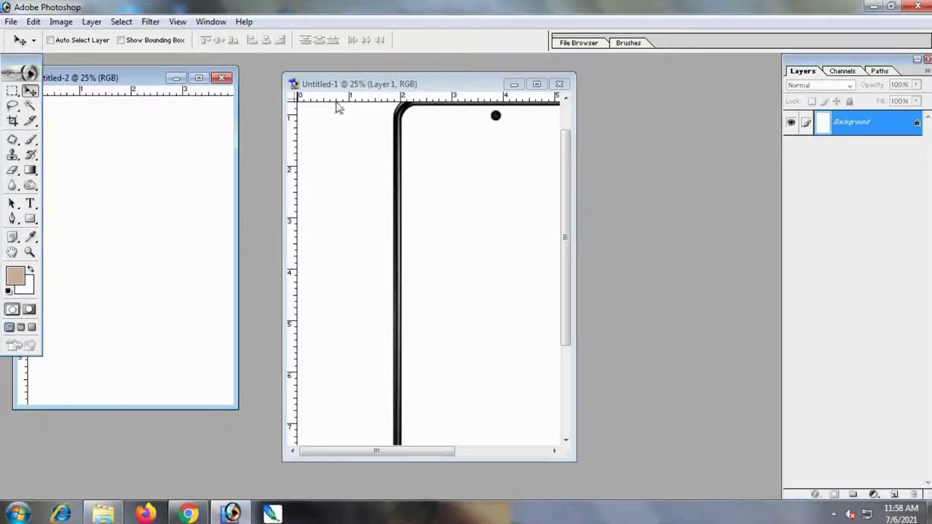
# - Drag the white page into the phone document and stretch it over the phone
pyautogui.moveTo(131, 182); pyautogui.dragTo(493, 199)
pyautogui.hotkey('ctrl', '-')
pyautogui.hotkey('ctrl', 't')
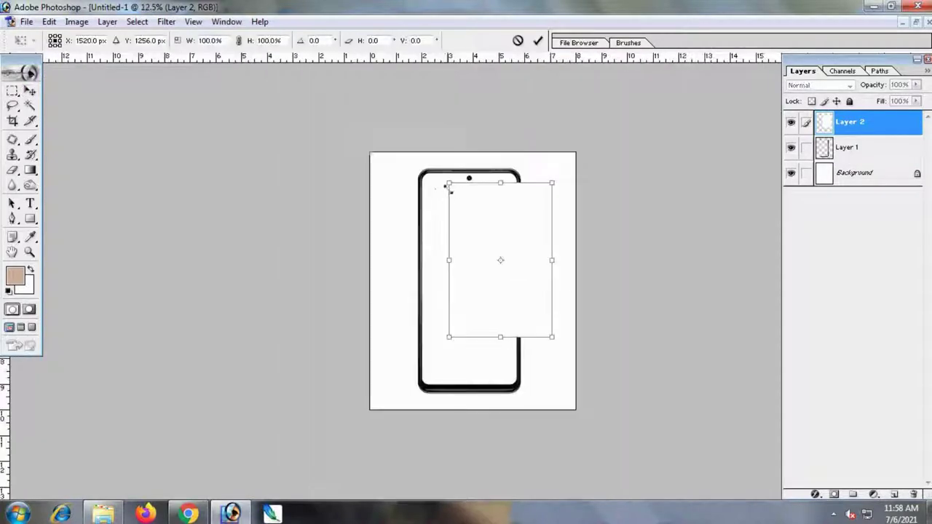
pyautogui.moveTo(537, 285); pyautogui.dragTo(507, 343)
pyautogui.hotkey('ctrl', '+')
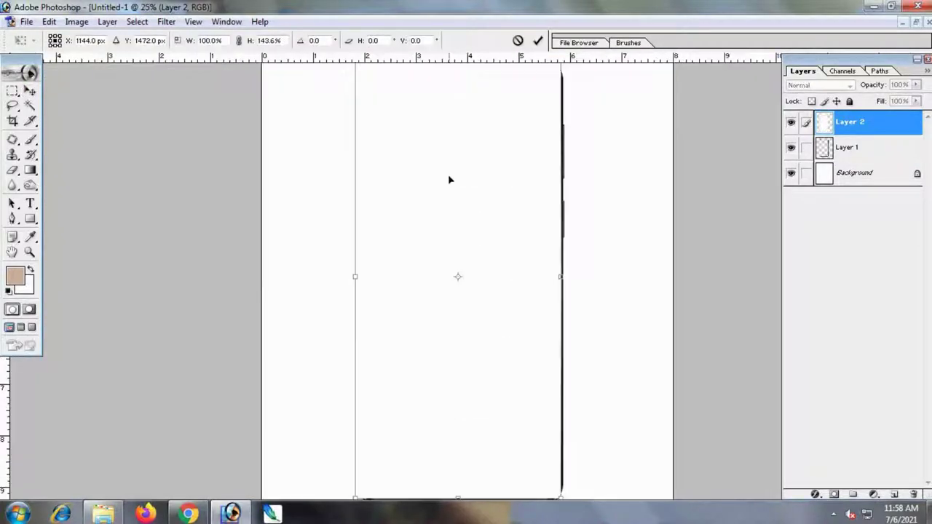
pyautogui.moveTo(476, 226); pyautogui.dragTo(481, 231)
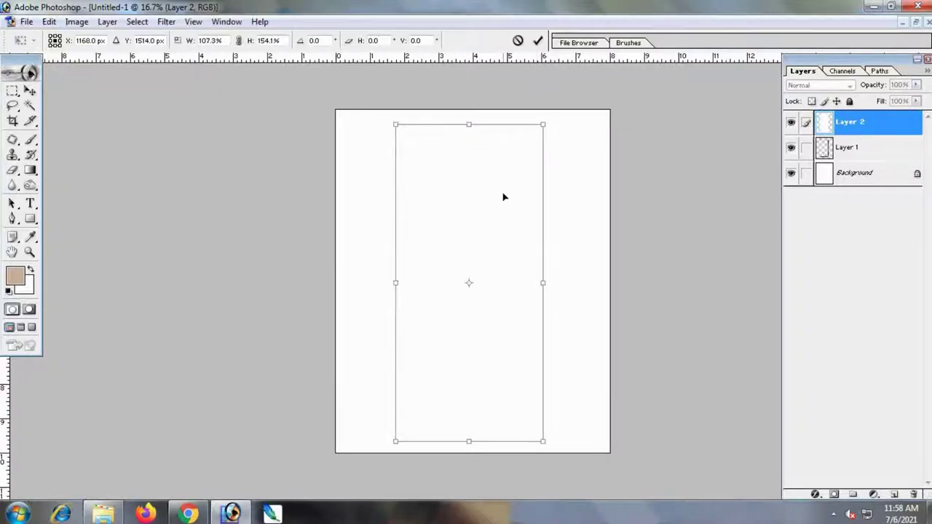
pyautogui.press('Return')
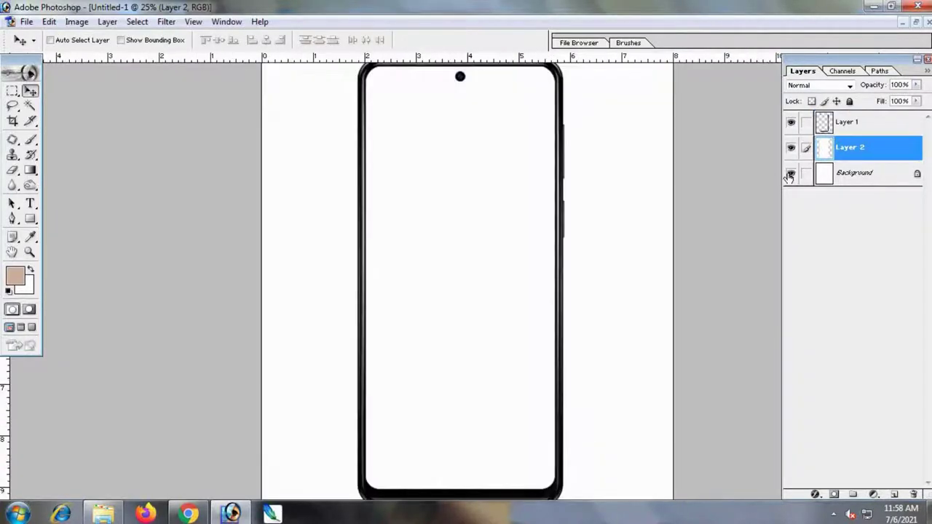
# - Move the white layer beneath the phone frame and clear the white outside the phone
pyautogui.hotkey('alt', '[')
pyautogui.click(576, 188)
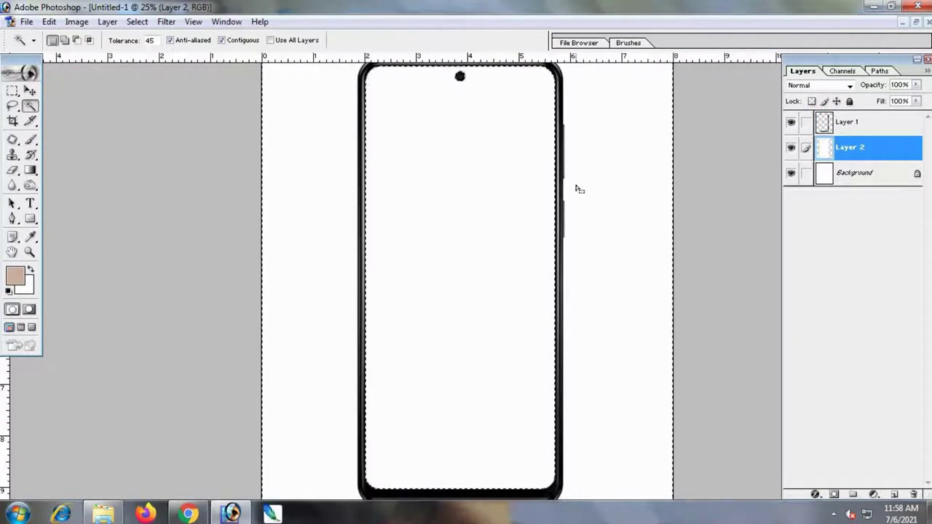
pyautogui.hotkey('ctrl', 'd')
pyautogui.hotkey('ctrl', '-')
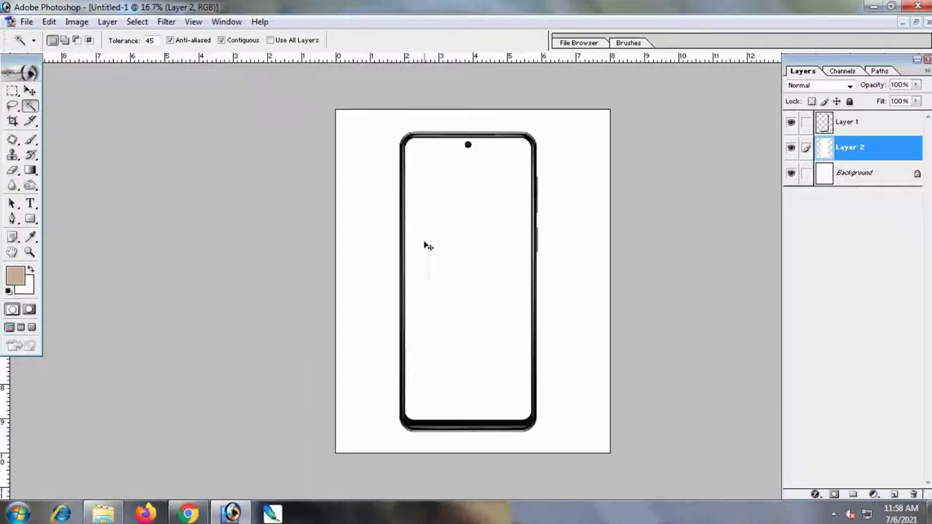
pyautogui.click(29, 91)
# - Fit the white layer inside the phone screen and hide the Background layer
pyautogui.hotkey('ctrl', 't')
pyautogui.hotkey('ctrl', '+')
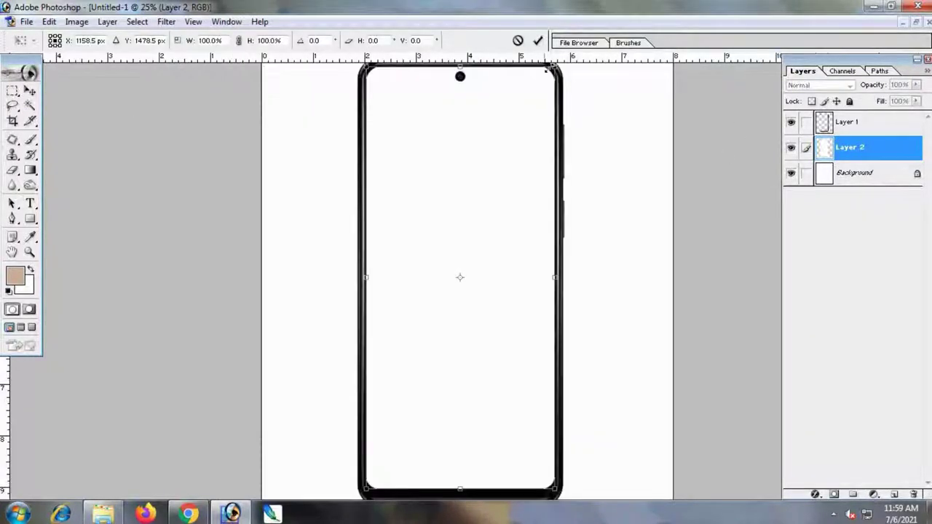
pyautogui.moveTo(555, 68); pyautogui.dragTo(558, 65)
pyautogui.press('Return')
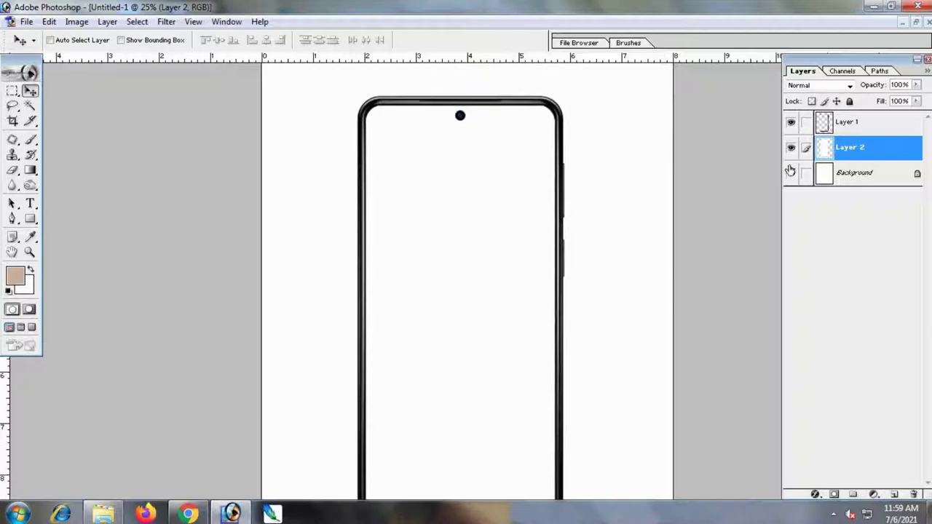
pyautogui.click(791, 172)
# - Pull the white screen's top edge down to meet the phone frame
pyautogui.hotkey('ctrl', '+')
pyautogui.hotkey('ctrl', '+')
pyautogui.hotkey('ctrl', '+')
pyautogui.hotkey('ctrl', '+')
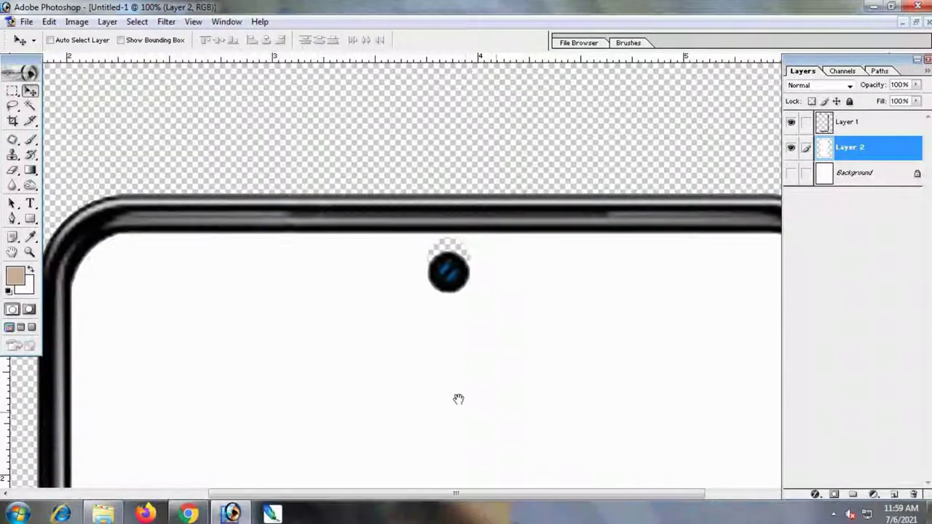
pyautogui.hotkey('ctrl', 't')
pyautogui.moveTo(451, 212); pyautogui.dragTo(450, 230)
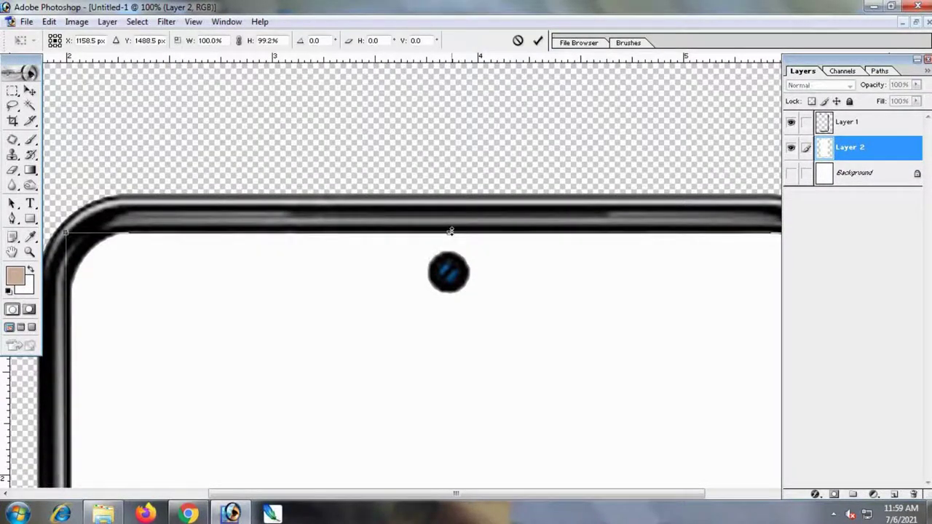
pyautogui.press('Return')
pyautogui.hotkey('ctrl', '-')
pyautogui.hotkey('ctrl', '-')
pyautogui.hotkey('ctrl', '-')
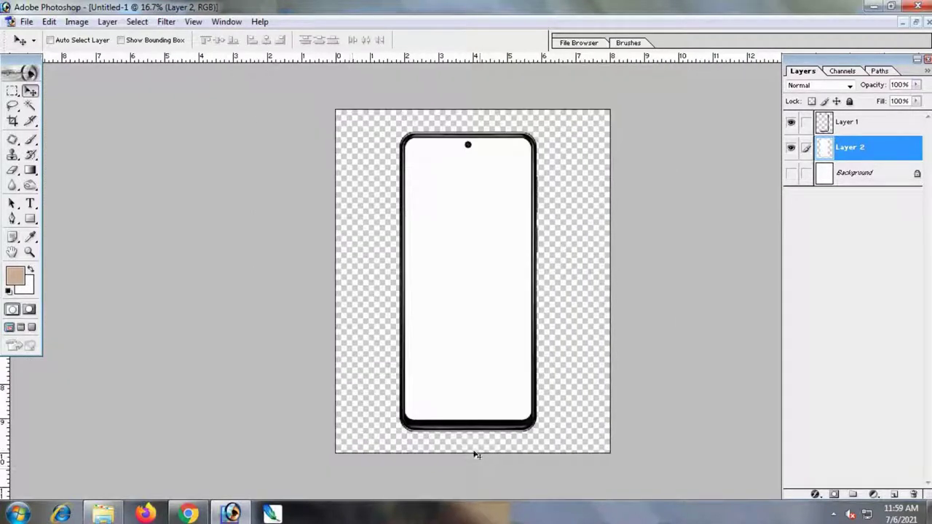
# - Open and close the red circle image, then open the pink phone-call icon PNG
pyautogui.click(874, 6)
pyautogui.click(673, 110)
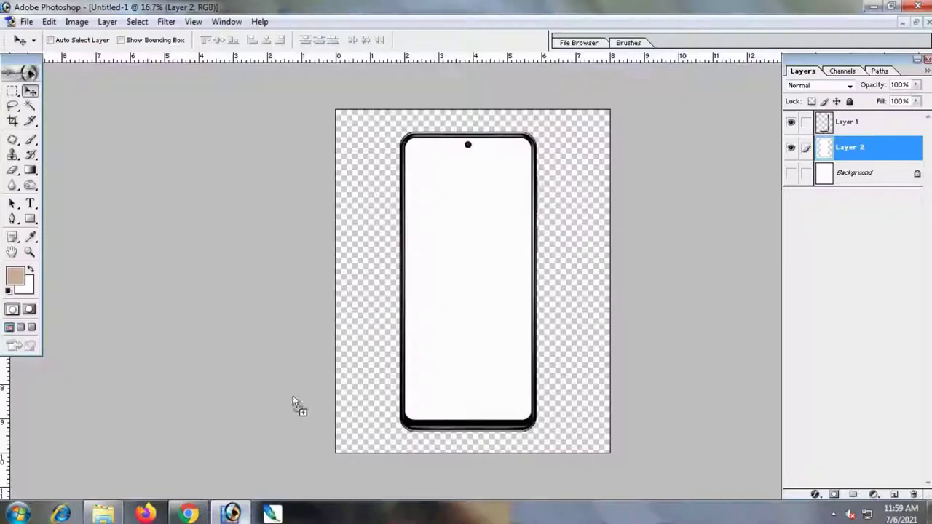
pyautogui.moveTo(228, 219); pyautogui.dragTo(298, 406)
pyautogui.click(432, 83)
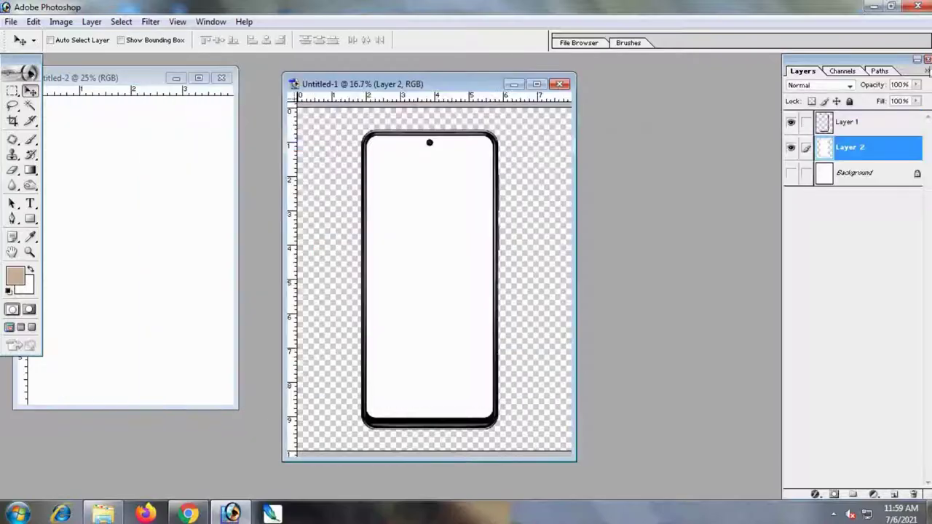
pyautogui.click(103, 514)
pyautogui.moveTo(447, 94); pyautogui.dragTo(636, 195)
# - Duplicate the pink icon onto a new layer and hide its white background layer
pyautogui.click(333, 88)
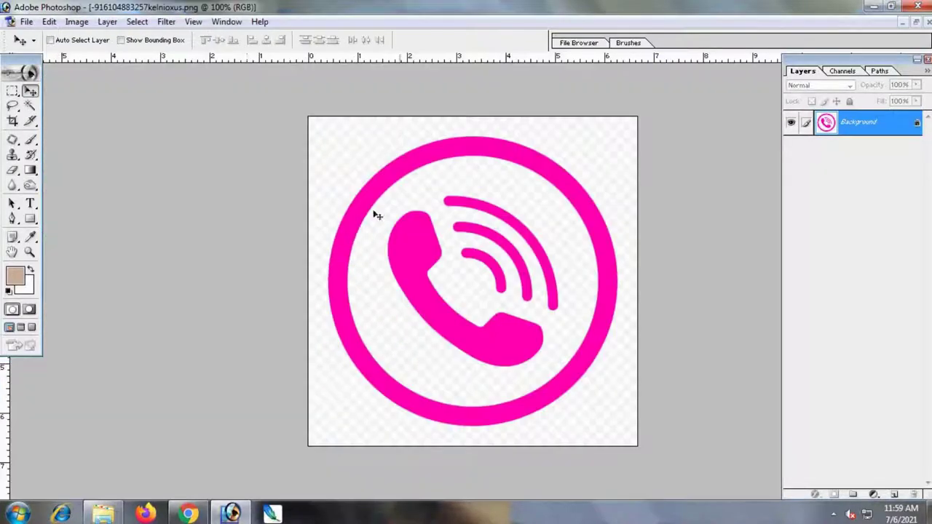
pyautogui.press('w')
pyautogui.press('Delete')
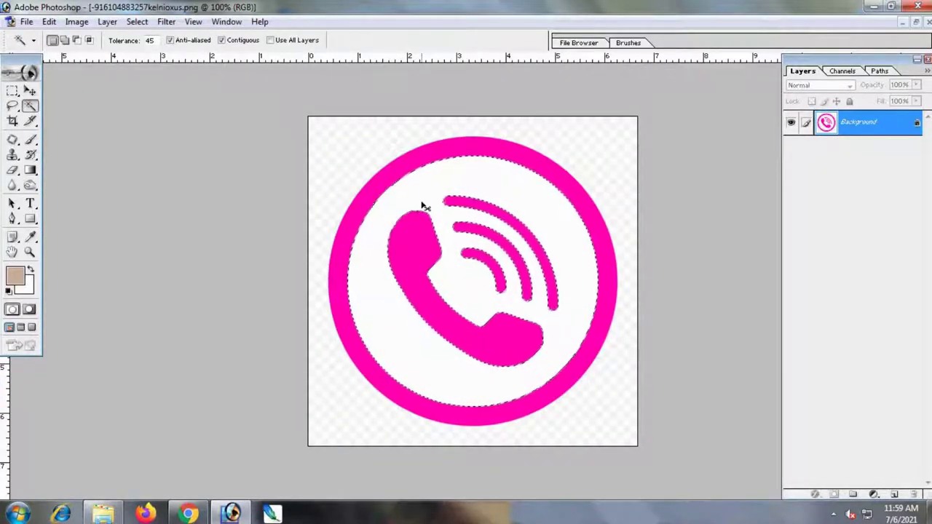
pyautogui.hotkey('ctrl', 'j')
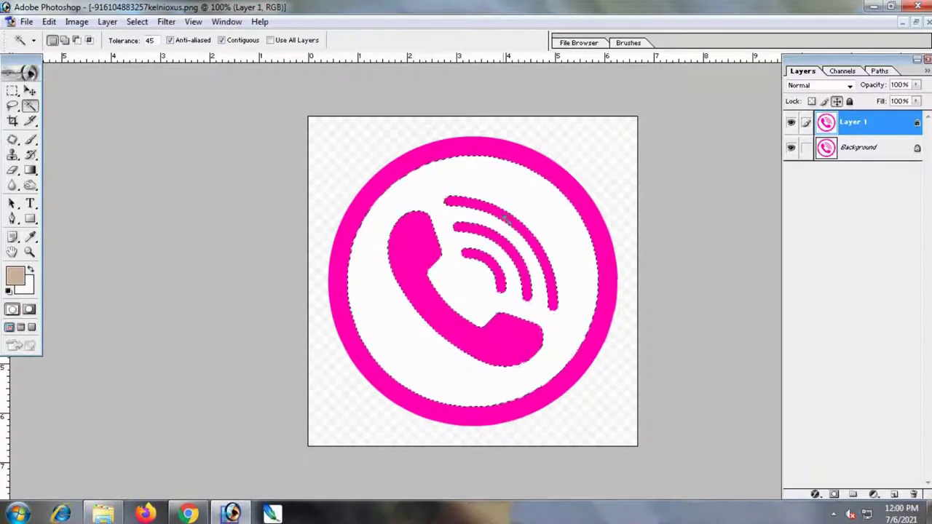
pyautogui.click(791, 147)
# - Lasso and delete the phone and wave shapes, then delete the white around the ring
pyautogui.press('l')
pyautogui.moveTo(459, 183); pyautogui.dragTo(568, 245)
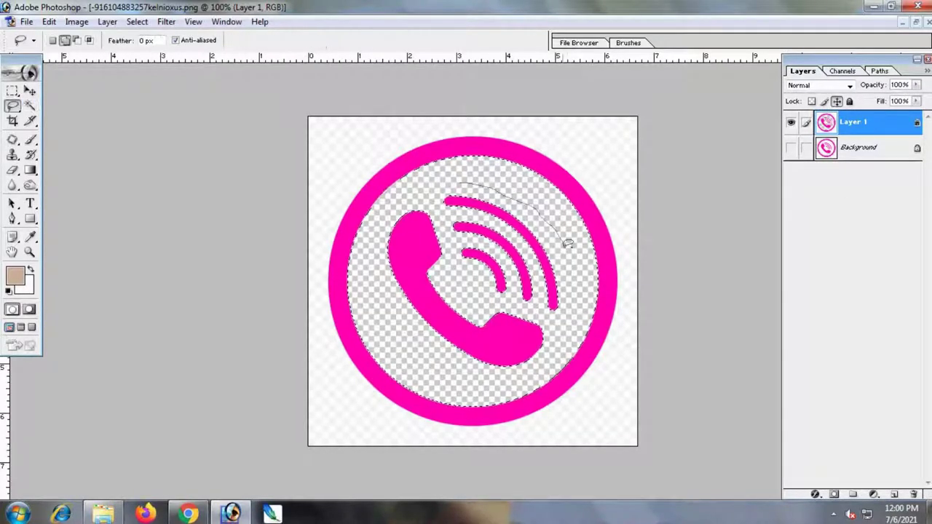
pyautogui.moveTo(474, 176); pyautogui.dragTo(465, 181)
pyautogui.press('Delete')
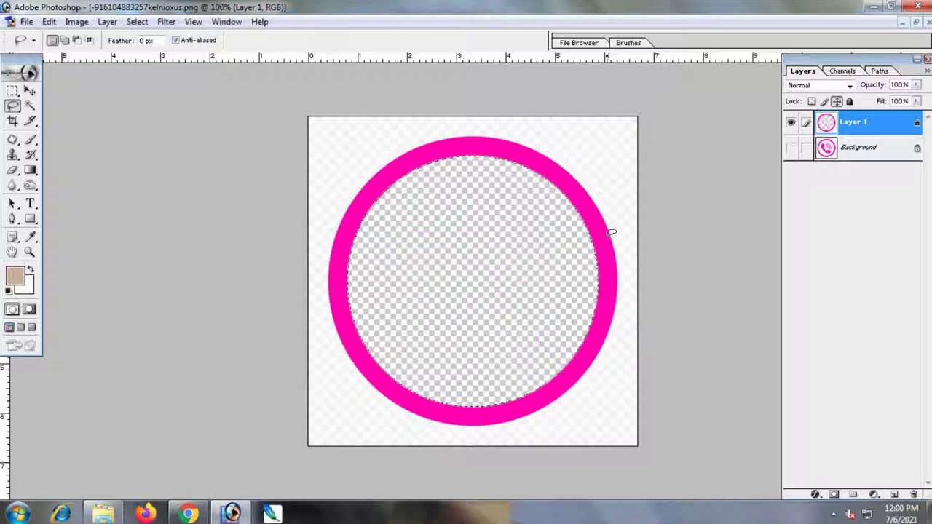
pyautogui.click(364, 150)
pyautogui.press('Delete')
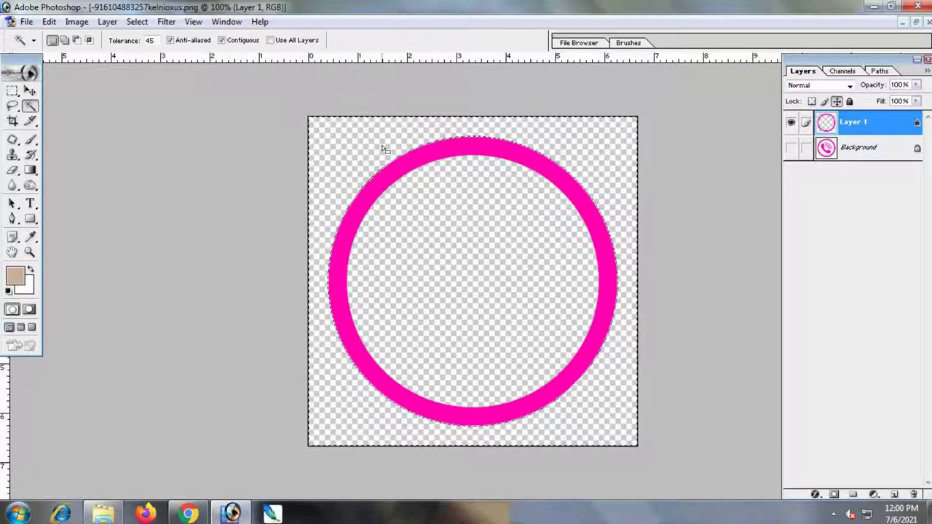
# - Float both documents as windows and drag the bare ring onto the phone mockup
pyautogui.hotkey('ctrl', 't')
pyautogui.write('94.4')
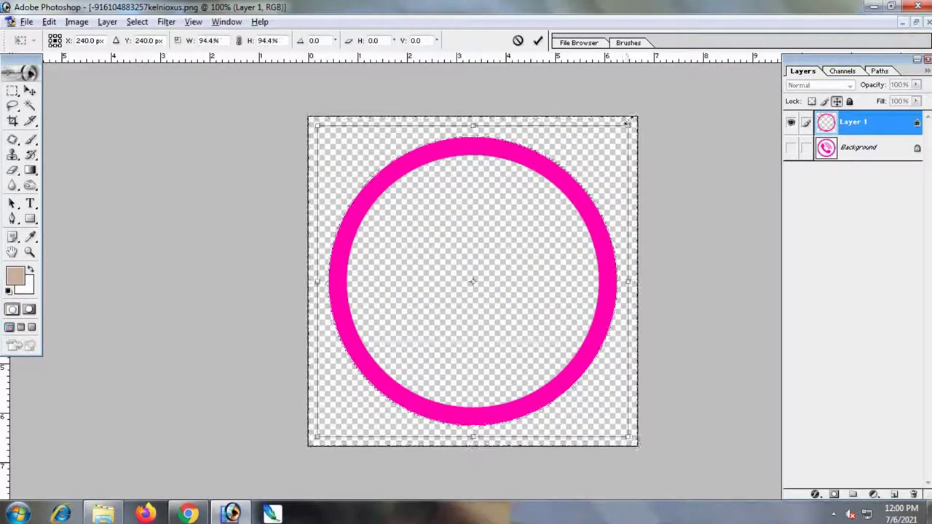
pyautogui.press('Return')
pyautogui.hotkey('ctrl', '+')
pyautogui.hotkey('ctrl', '-')
pyautogui.hotkey('ctrl', '-')
pyautogui.press('v')
pyautogui.click(916, 22)
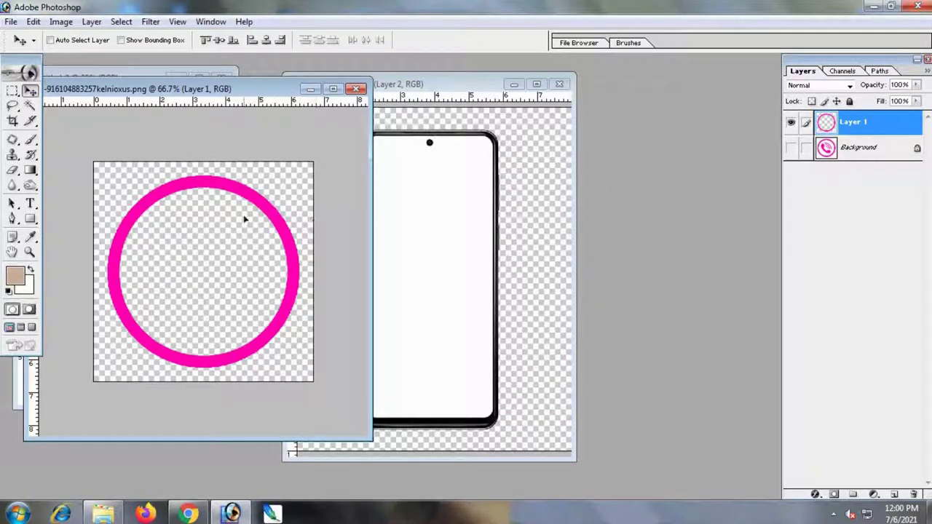
pyautogui.click(377, 228)
pyautogui.click(222, 255)
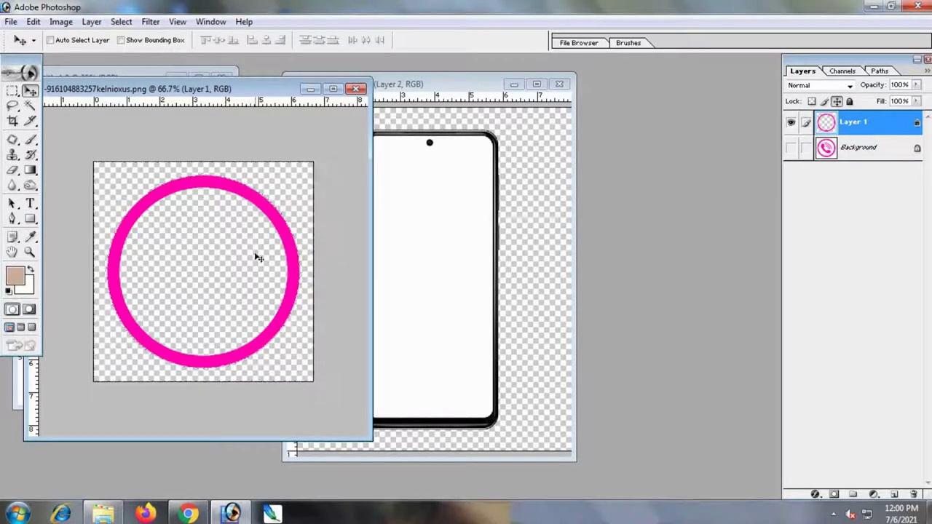
pyautogui.moveTo(259, 257); pyautogui.dragTo(486, 233)
# - Draw an elliptical selection around the ring on the phone document
pyautogui.click(537, 83)
pyautogui.hotkey('ctrl', '+')
pyautogui.hotkey('ctrl', '+')
pyautogui.hotkey('ctrl', '+')
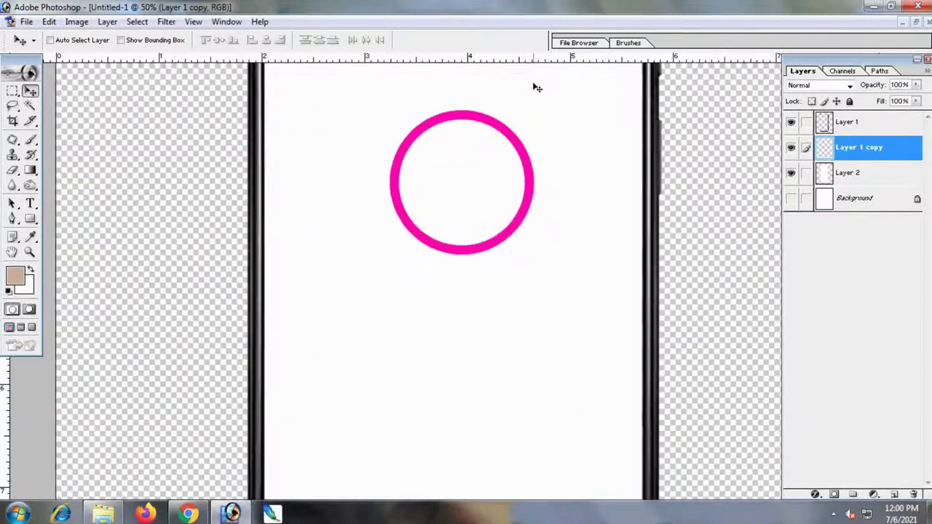
pyautogui.hotkey('ctrl', '+')
pyautogui.click(12, 91)
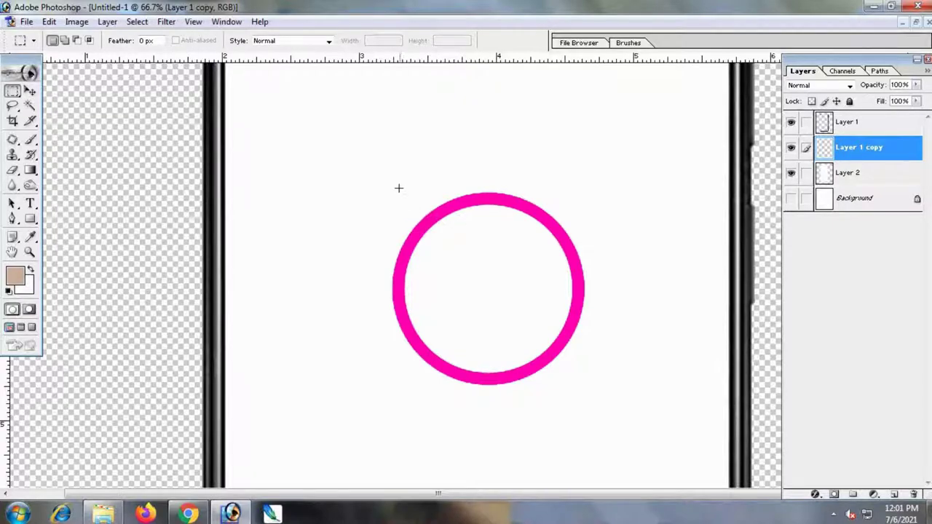
pyautogui.click(567, 333)
pyautogui.click(12, 91)
pyautogui.click(65, 104)
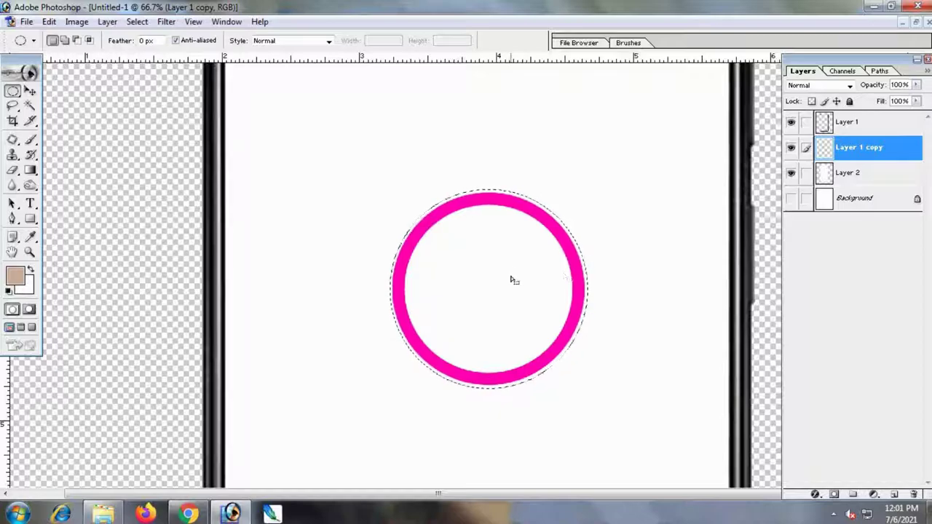
pyautogui.hotkey('ctrl', '+')
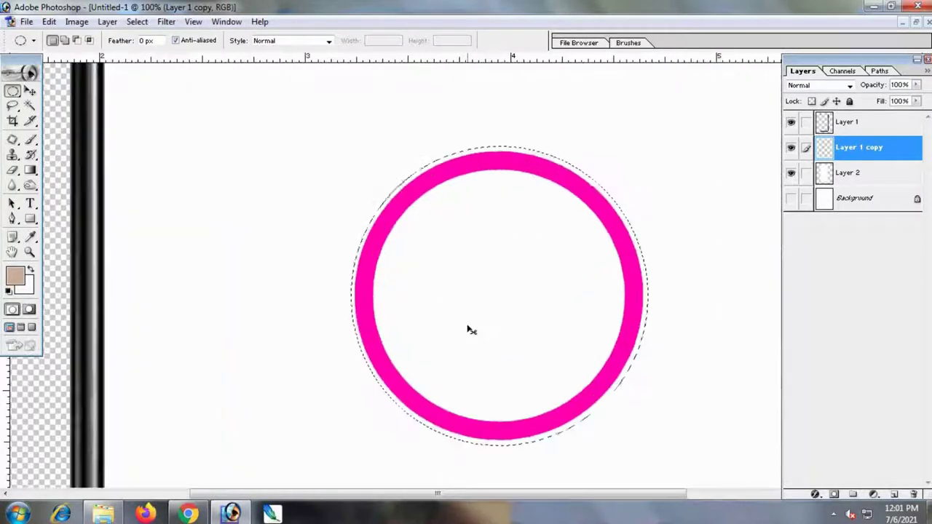
# - Stroke the selection with pink sampled from the ring, then undo that stroke
pyautogui.click(49, 21)
pyautogui.click(69, 239)
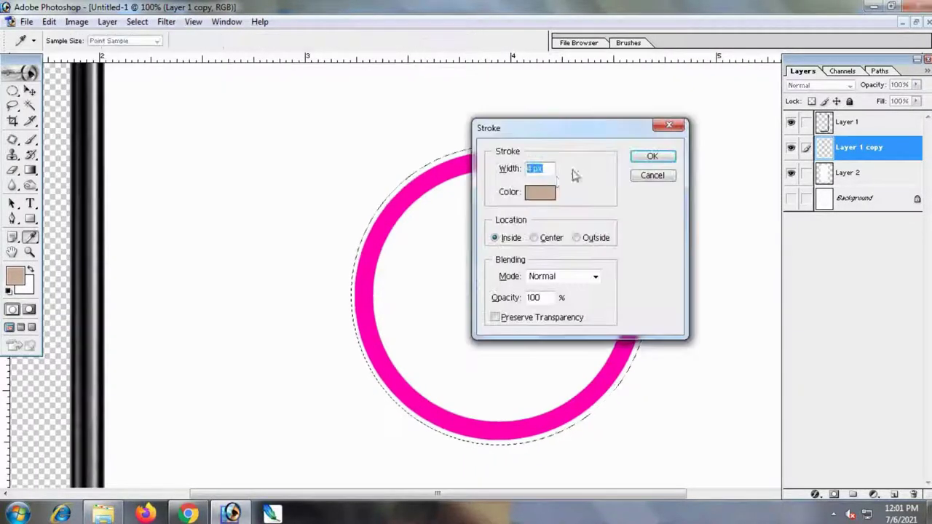
pyautogui.click(540, 191)
pyautogui.click(387, 219)
pyautogui.click(339, 196)
pyautogui.write('1')
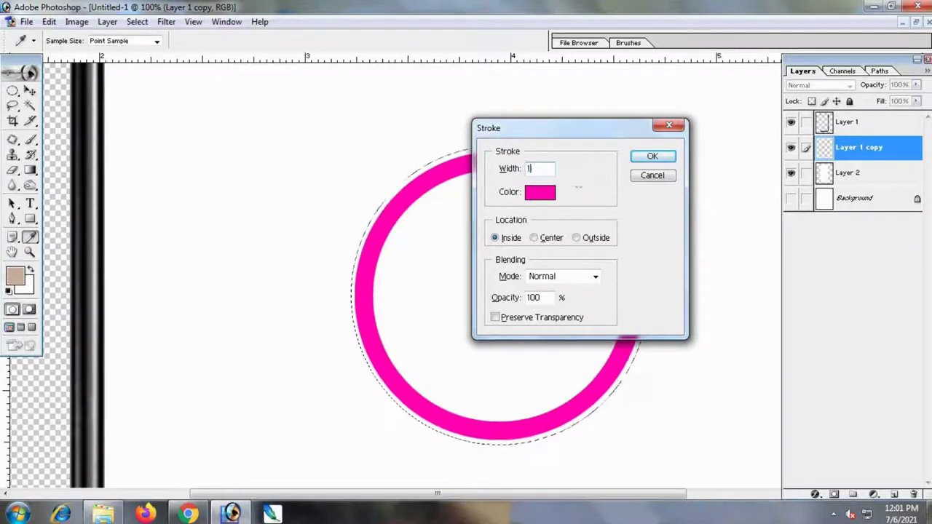
pyautogui.press('Return')
pyautogui.hotkey('ctrl', 'z')
# - Apply the pink stroke on new Layer 3 and hide the thick ring layer
pyautogui.hotkey('ctrl', 'shift', 'alt', 'n')
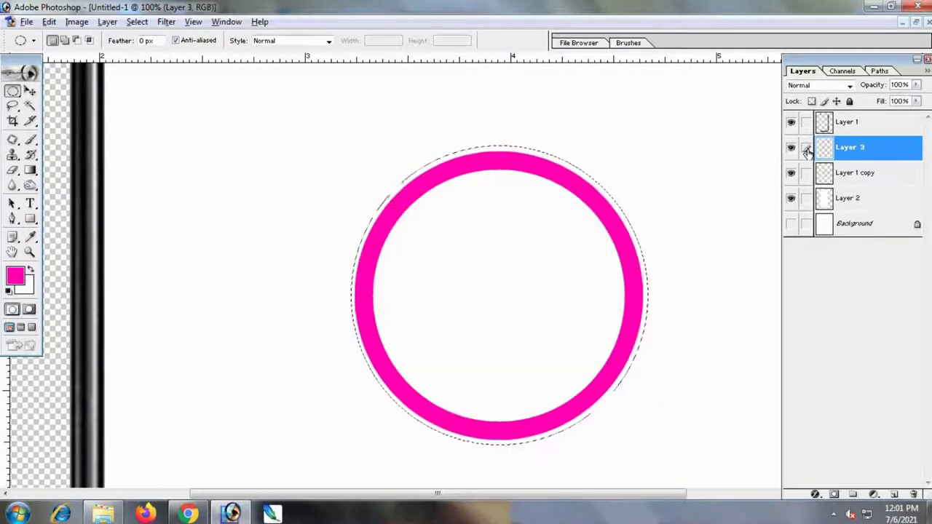
pyautogui.hotkey('alt', 'e')
pyautogui.press('s')
pyautogui.press('Return')
pyautogui.click(792, 173)
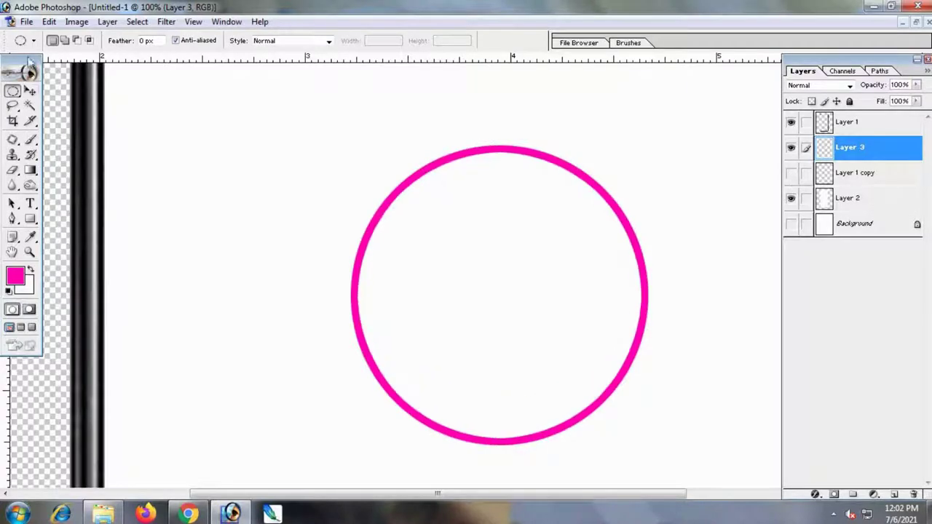
# - Enlarge the thin pink circle and move it lower on the phone screen
pyautogui.click(30, 91)
pyautogui.hotkey('ctrl', '-')
pyautogui.hotkey('ctrl', '-')
pyautogui.hotkey('ctrl', '-')
pyautogui.hotkey('ctrl', 't')
pyautogui.moveTo(501, 177)
pyautogui.mouseDown()
pyautogui.moveTo(520, 175)
pyautogui.moveTo(485, 247)
pyautogui.mouseUp()
pyautogui.moveTo(516, 218); pyautogui.dragTo(547, 206)
pyautogui.press('Return')
pyautogui.hotkey('ctrl', '+')
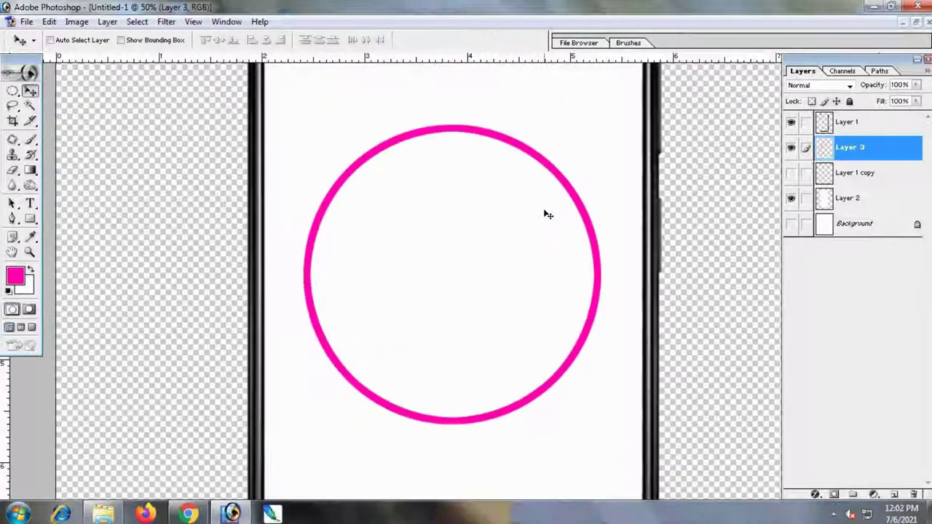
pyautogui.hotkey('ctrl', '-')
# - Add empty Layer 4 above for the circle's fill
pyautogui.press('w')
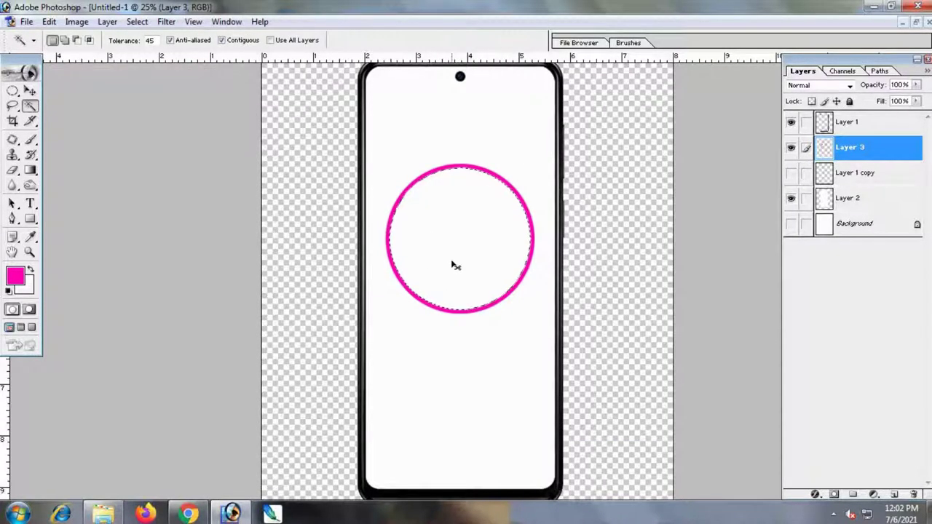
pyautogui.hotkey('ctrl', 'shift', 'n')
pyautogui.press('Return')
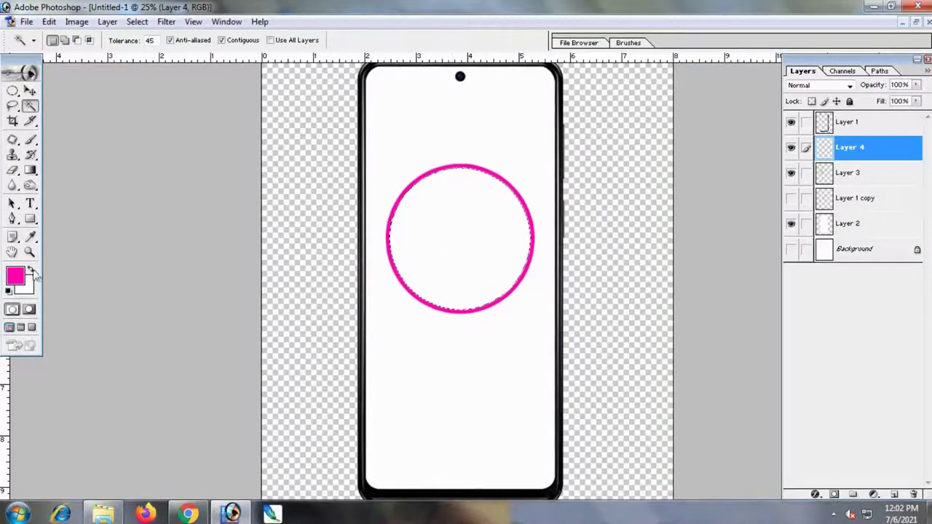
# - Set the background colour to black and fill the circle selection with it
pyautogui.click(28, 285)
pyautogui.click(43, 379)
pyautogui.click(340, 195)
pyautogui.hotkey('ctrl', 'BackSpace')
pyautogui.hotkey('ctrl', '+')
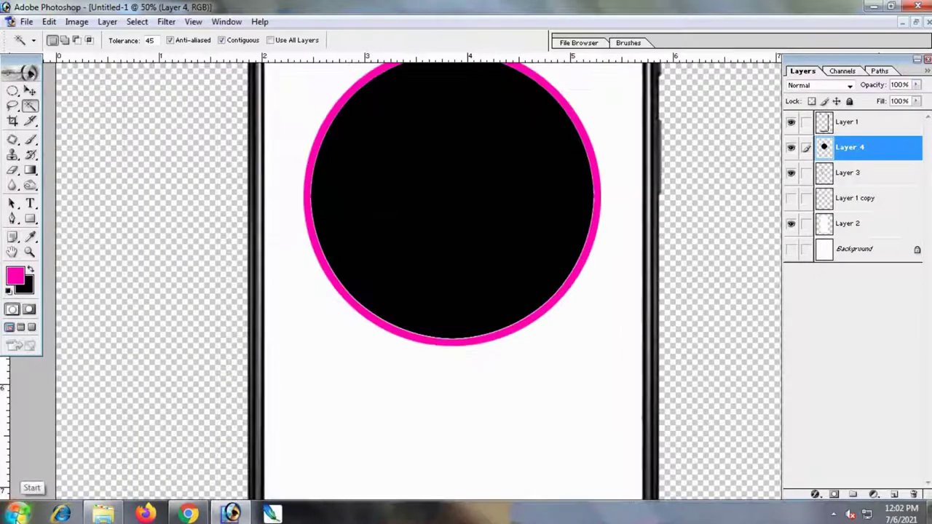
pyautogui.hotkey('ctrl', '+')
pyautogui.hotkey('ctrl', '+')
pyautogui.scroll(5, 478, 400)
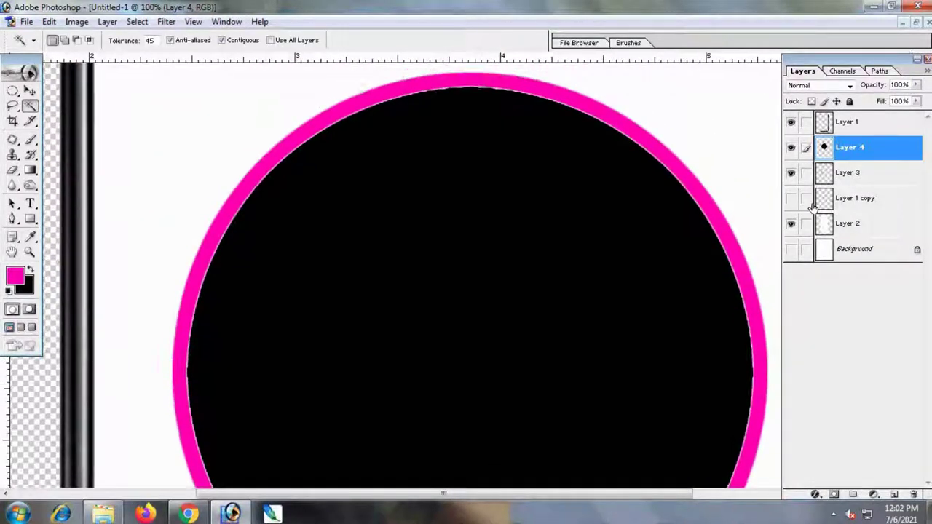
# - Shrink the black fill to 98.3% and open Instagram-app-logo.jpg in Photoshop
pyautogui.hotkey('ctrl', 't')
pyautogui.moveTo(757, 84); pyautogui.dragTo(748, 92)
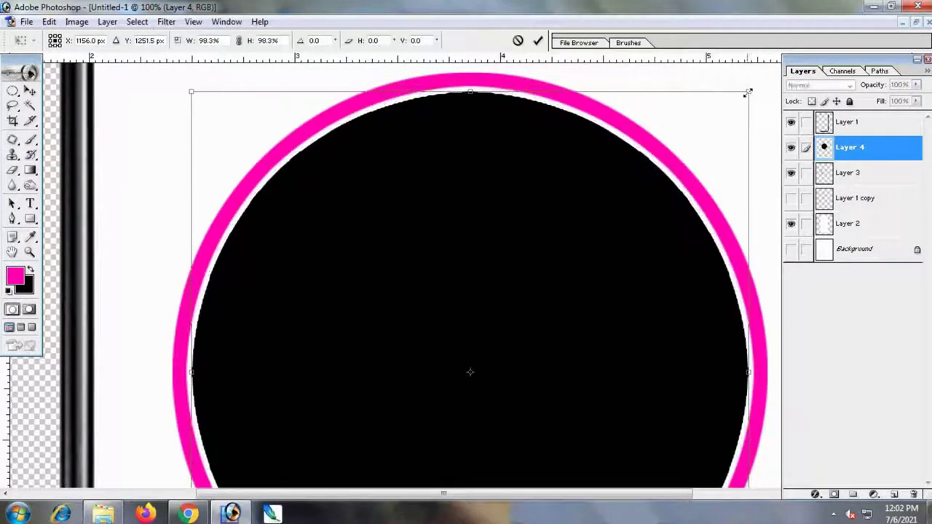
pyautogui.press('Return')
pyautogui.hotkey('ctrl', '-')
pyautogui.hotkey('ctrl', '-')
pyautogui.hotkey('ctrl', '+')
pyautogui.press('v')
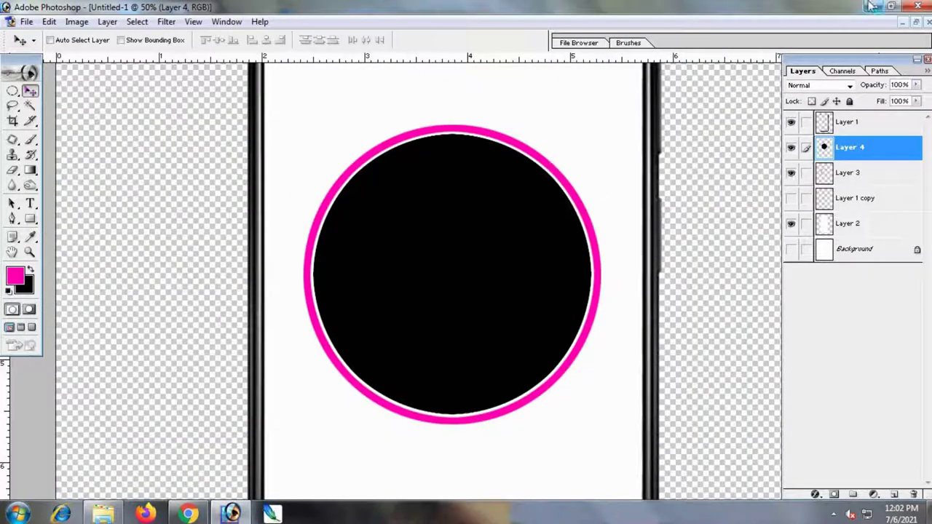
pyautogui.click(871, 6)
pyautogui.moveTo(892, 104); pyautogui.dragTo(241, 426)
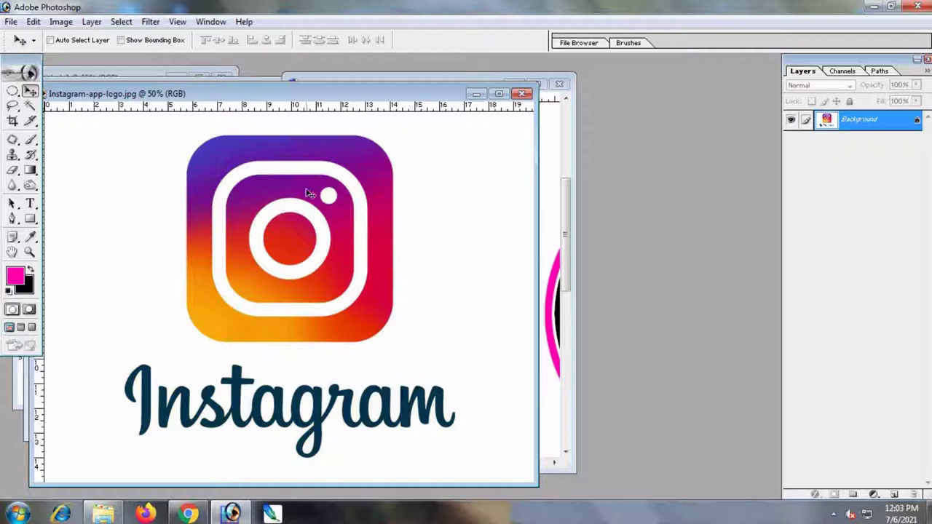
# - Select the Instagram logo with the magic wand and drag a copy onto the phone mockup's black circle
pyautogui.press('w')
pyautogui.click(110, 196)
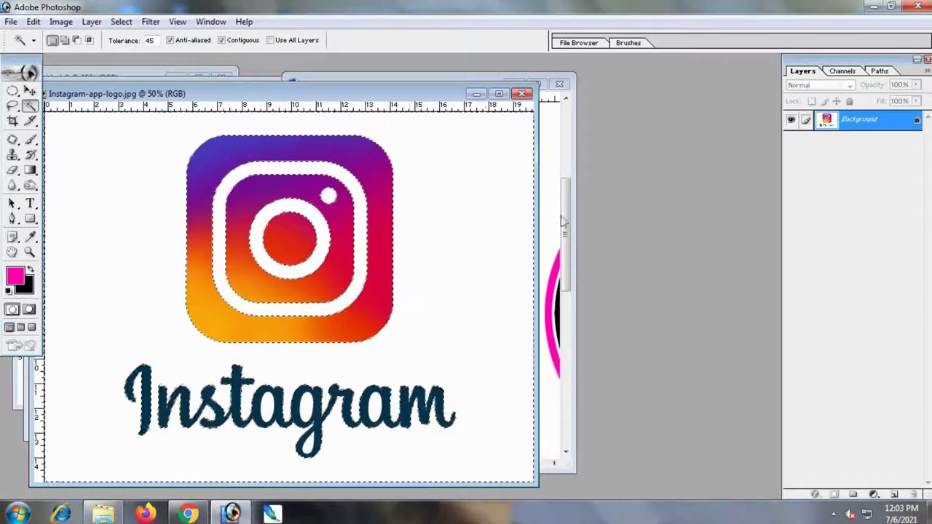
pyautogui.hotkey('ctrl', 'j')
pyautogui.hotkey('ctrl', 'z')
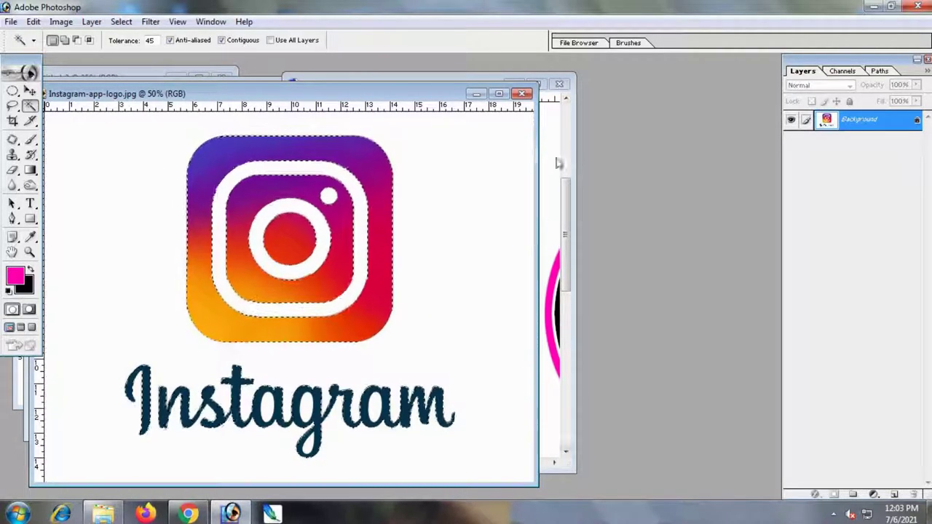
pyautogui.hotkey('ctrl', 'j')
pyautogui.press('v')
pyautogui.moveTo(305, 93); pyautogui.dragTo(793, 156)
pyautogui.moveTo(728, 269); pyautogui.dragTo(378, 240)
pyautogui.click(541, 83)
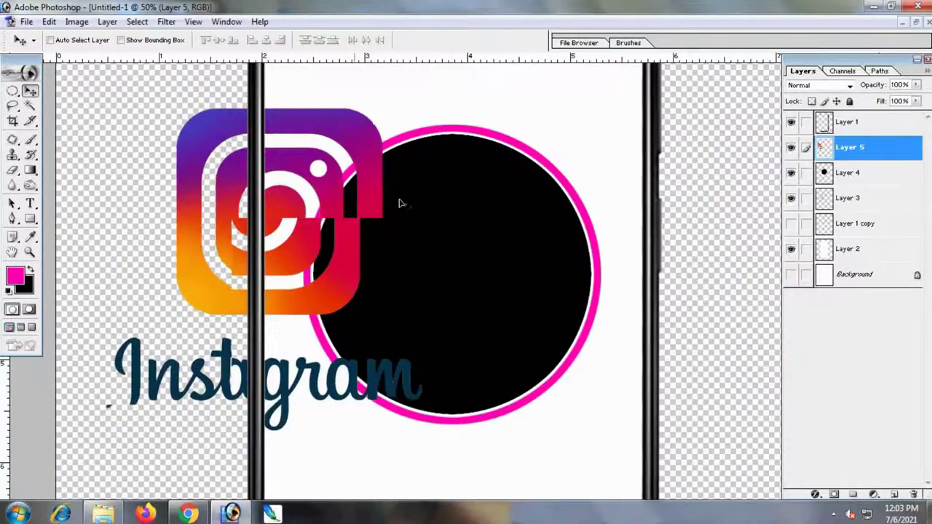
pyautogui.moveTo(399, 203); pyautogui.dragTo(622, 214)
# - Scale the Instagram logo to about 53% and place it above the black circle
pyautogui.press('w')
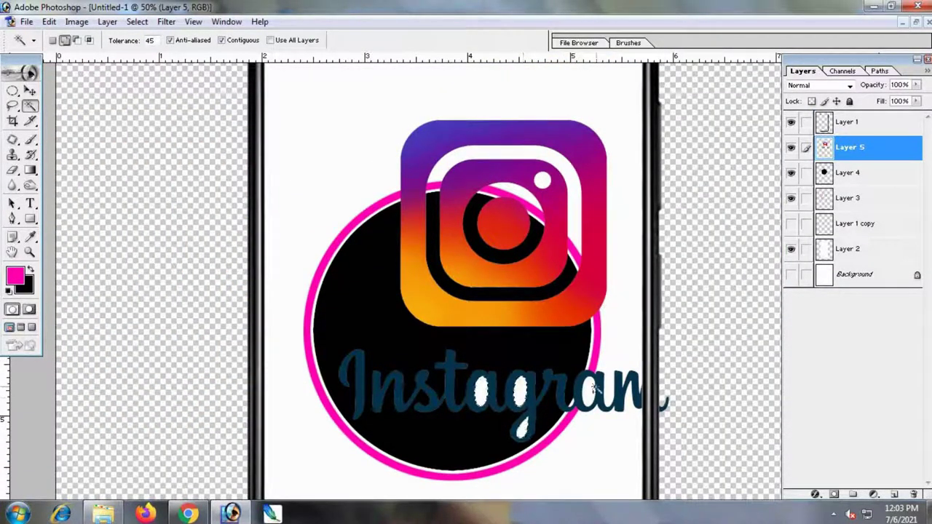
pyautogui.press('v')
pyautogui.hotkey('ctrl', '-')
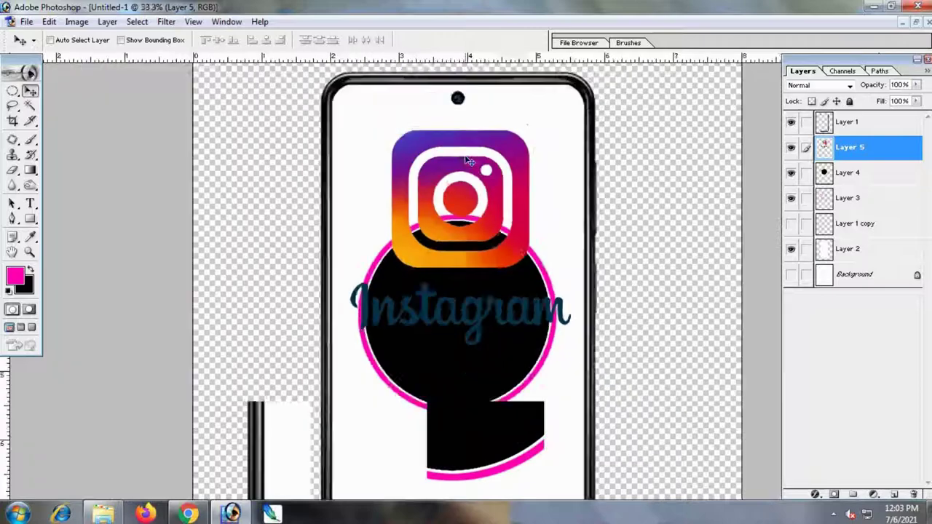
pyautogui.hotkey('ctrl', '-')
pyautogui.hotkey('ctrl', 't')
pyautogui.moveTo(554, 140); pyautogui.dragTo(496, 164)
pyautogui.moveTo(466, 218); pyautogui.dragTo(464, 188)
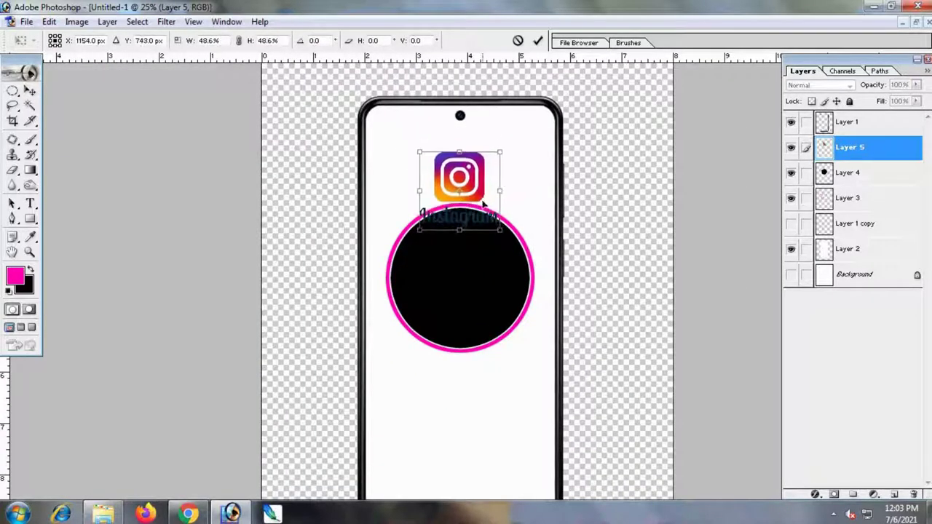
pyautogui.moveTo(502, 229); pyautogui.dragTo(504, 230)
pyautogui.press('Return')
# - Nudge the black circle down below the Instagram logo
pyautogui.click(863, 174)
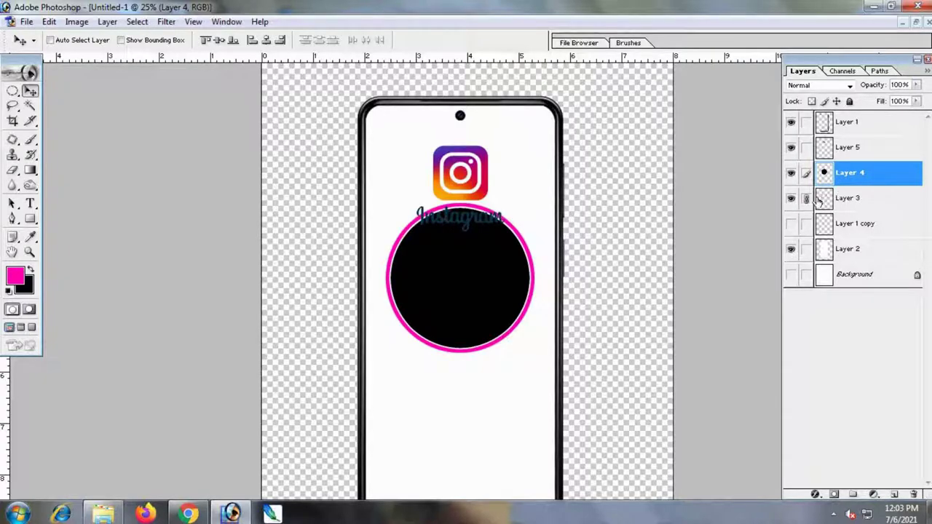
pyautogui.hotkey('shift', 'Down')
pyautogui.hotkey('shift', 'Down')
pyautogui.hotkey('shift', 'Down')
pyautogui.hotkey('ctrl', '-')
pyautogui.hotkey('ctrl', '+')
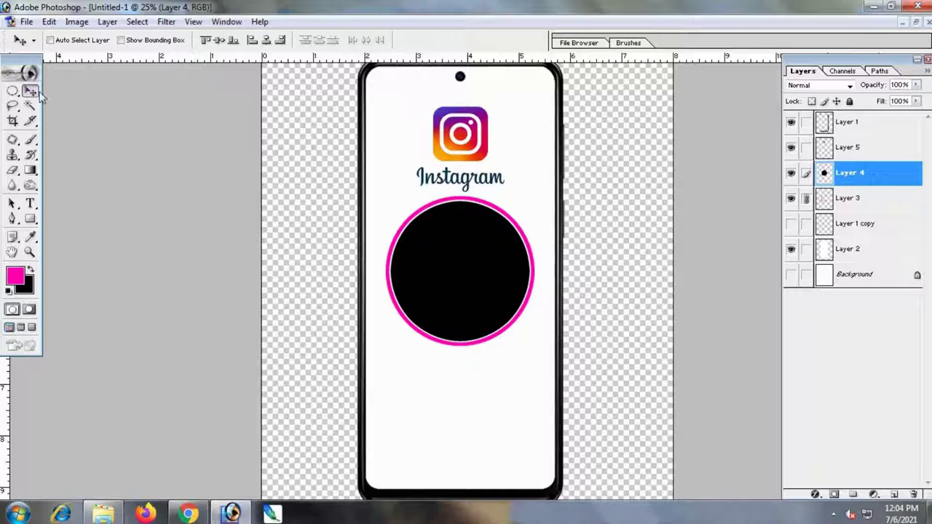
pyautogui.hotkey('ctrl', '+')
# - Bring the portrait photo 1625552579123.jpg from the Downloads folder into Photoshop
pyautogui.hotkey('alt', 'Tab')
pyautogui.press('BackSpace')
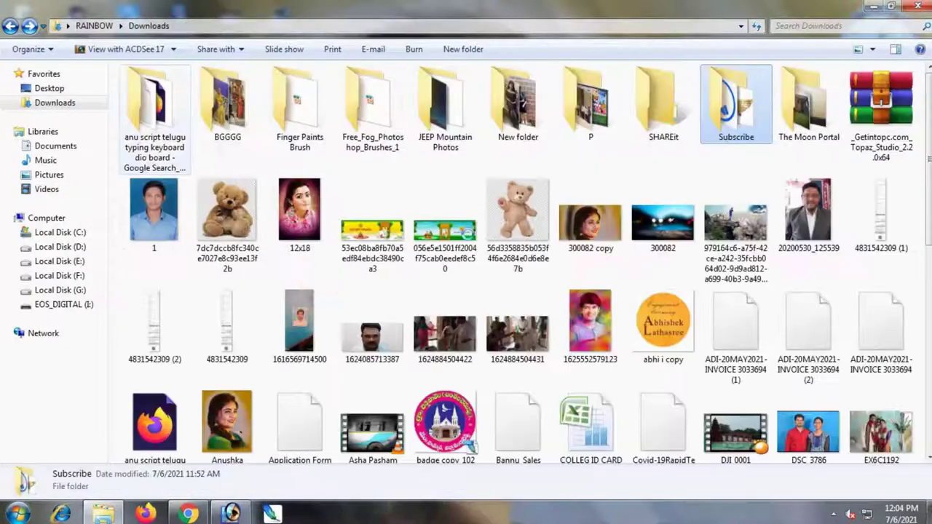
pyautogui.moveTo(590, 269)
pyautogui.mouseDown()
pyautogui.moveTo(241, 519)
pyautogui.moveTo(218, 276)
pyautogui.mouseUp()
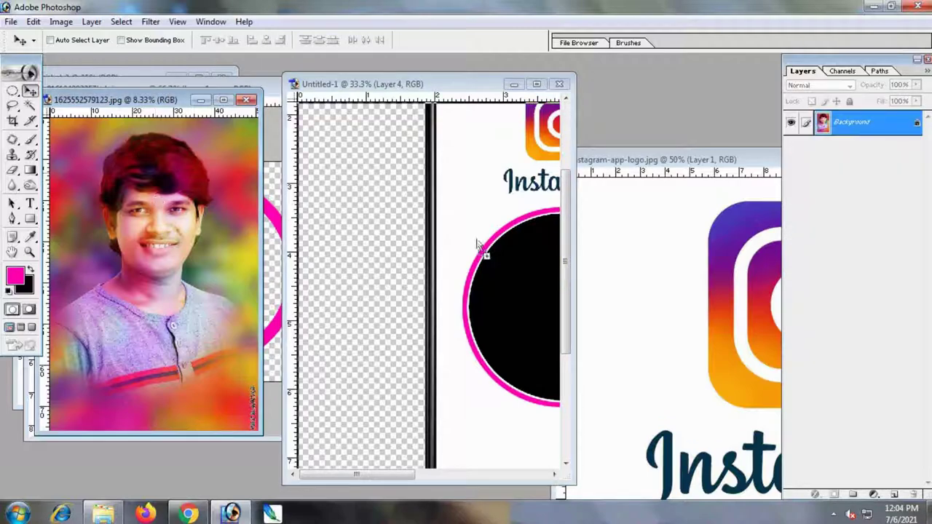
# - Place the colourful portrait in the mockup, shrink it to about a quarter, and clip it into the pink circle
pyautogui.moveTo(477, 244); pyautogui.dragTo(481, 248)
pyautogui.click(246, 99)
pyautogui.click(536, 84)
pyautogui.hotkey('ctrl', '-')
pyautogui.hotkey('ctrl', '-')
pyautogui.hotkey('ctrl', '-')
pyautogui.hotkey('ctrl', 't')
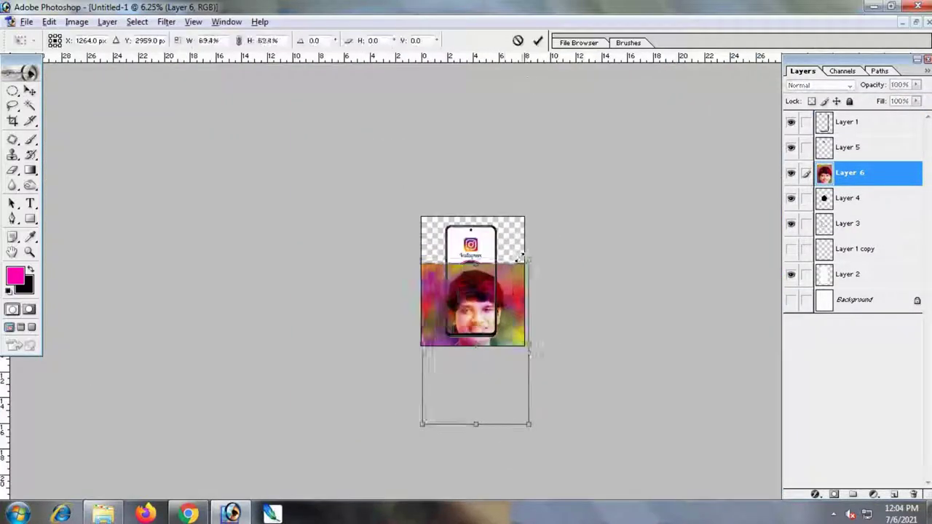
pyautogui.hotkey('ctrl', '+')
pyautogui.hotkey('ctrl', '+')
pyautogui.moveTo(591, 179); pyautogui.dragTo(537, 207)
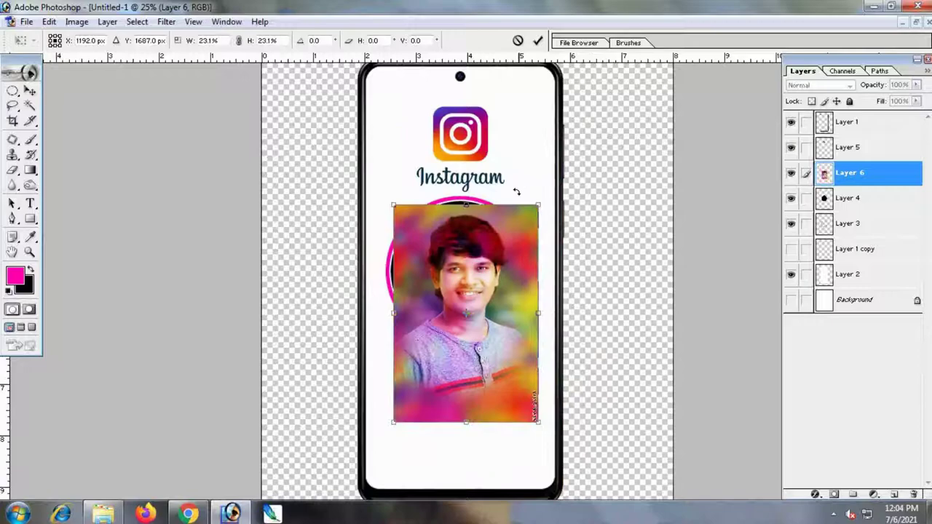
pyautogui.keyDown('alt'); pyautogui.click(859, 185); pyautogui.keyUp('alt')
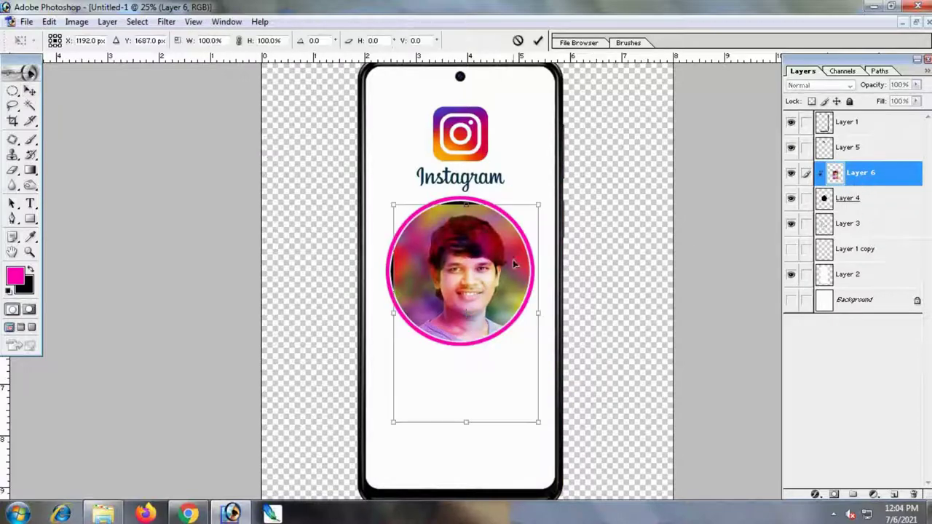
pyautogui.moveTo(513, 260); pyautogui.dragTo(498, 249)
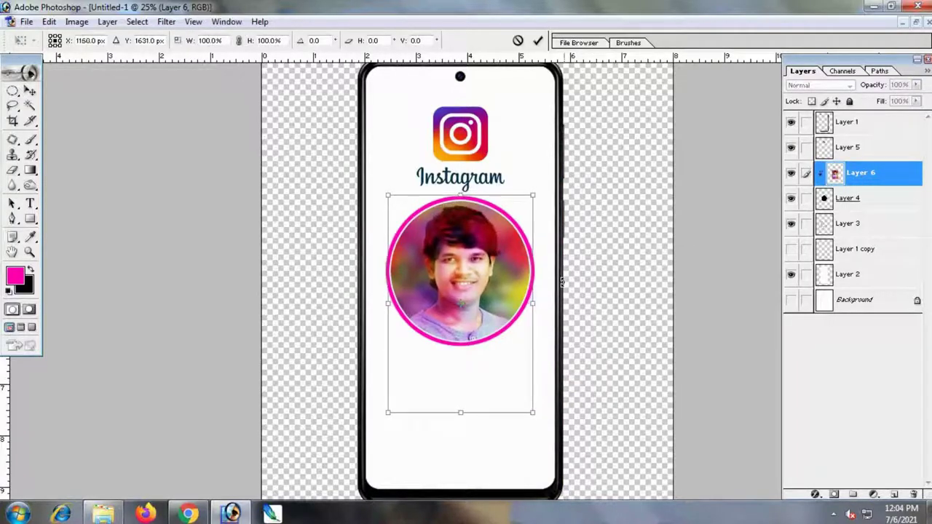
pyautogui.press('Return')
# - Shrink the clipped portrait slightly and nudge it upward within the pink circle
pyautogui.hotkey('ctrl', '-')
pyautogui.hotkey('ctrl', '+')
pyautogui.hotkey('ctrl', '+')
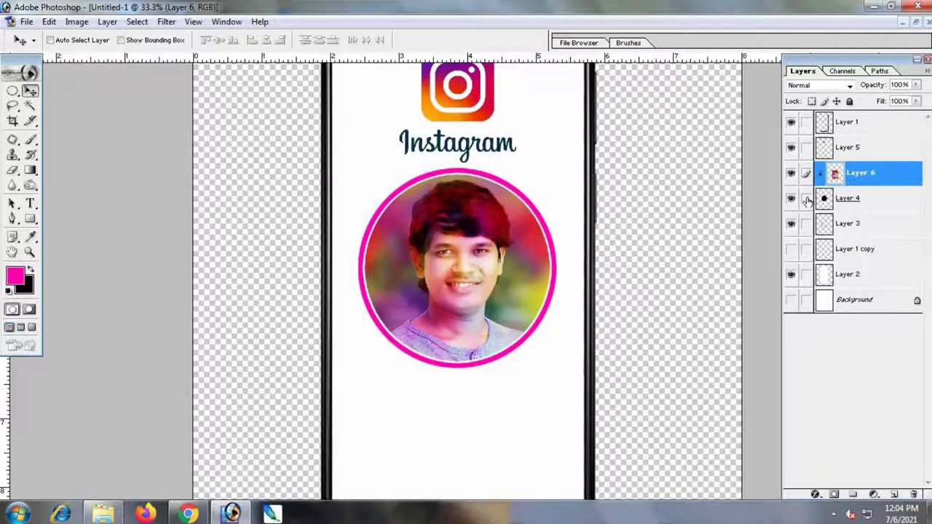
pyautogui.hotkey('ctrl', 't')
pyautogui.moveTo(558, 164); pyautogui.dragTo(539, 180)
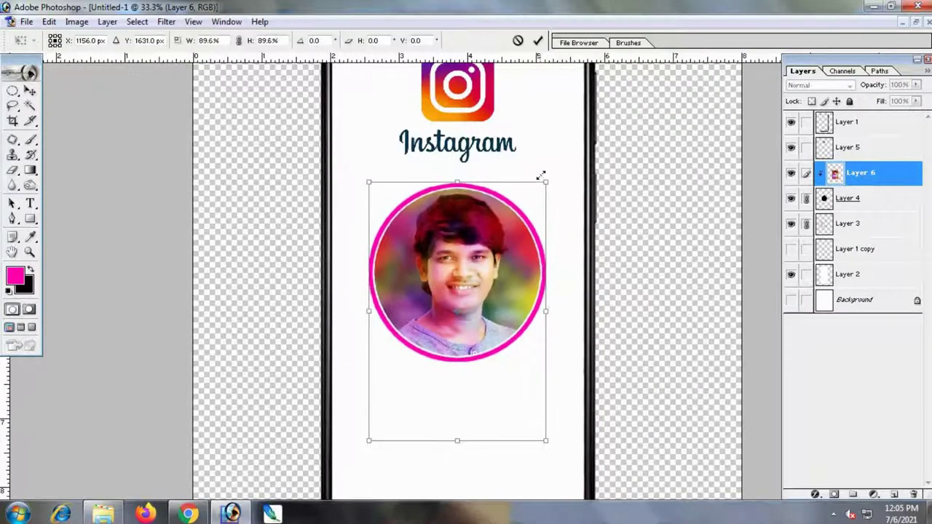
pyautogui.hotkey('shift', 'Up')
pyautogui.hotkey('shift', 'Up')
pyautogui.hotkey('shift', 'Up')
pyautogui.press('Return')
pyautogui.hotkey('ctrl', '-')
pyautogui.hotkey('ctrl', '-')
pyautogui.hotkey('ctrl', '-')
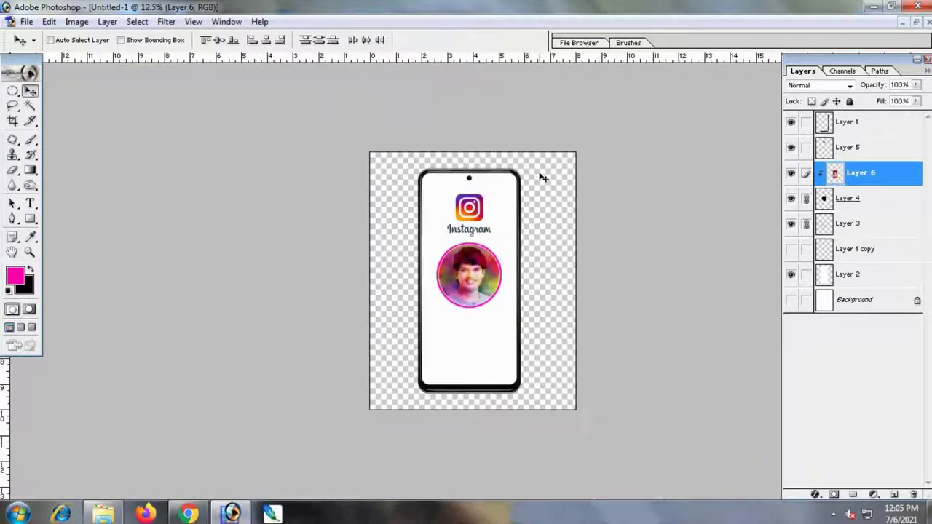
pyautogui.hotkey('ctrl', '+')
pyautogui.hotkey('ctrl', '+')
pyautogui.hotkey('ctrl', '+')
pyautogui.scroll(-3, 540, 172)
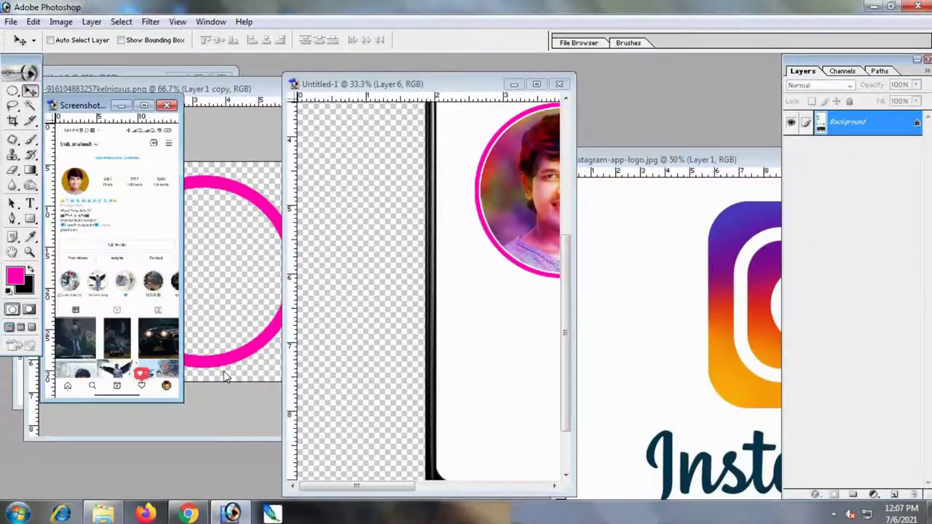
# - Marquee the Posts, Followers and Following counts in the screenshot and carry them into the mockup
pyautogui.click(143, 104)
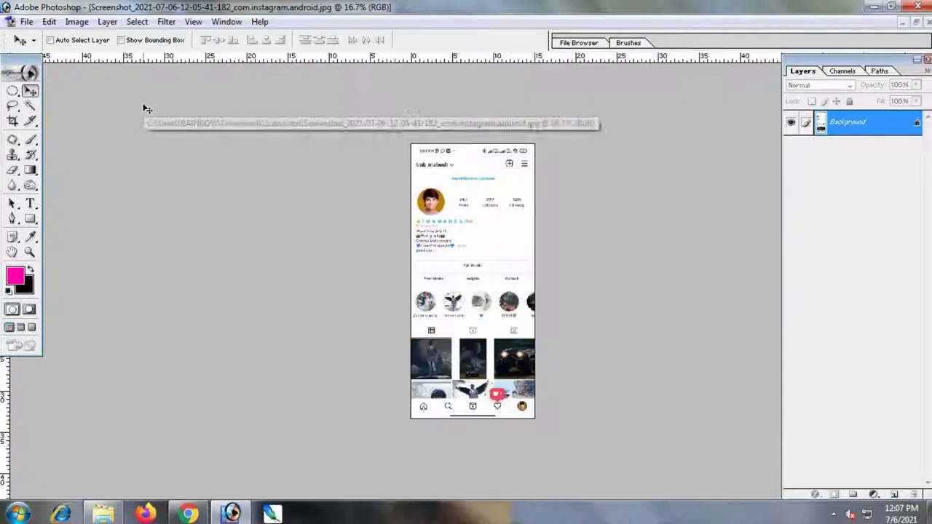
pyautogui.hotkey('ctrl', 'alt', '0')
pyautogui.scroll(5, 592, 213)
pyautogui.press('m')
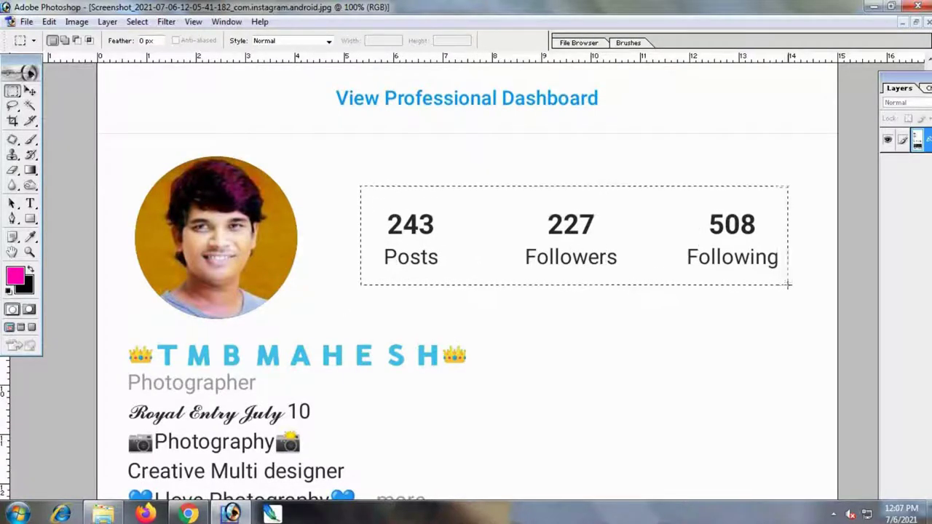
pyautogui.press('v')
pyautogui.click(916, 22)
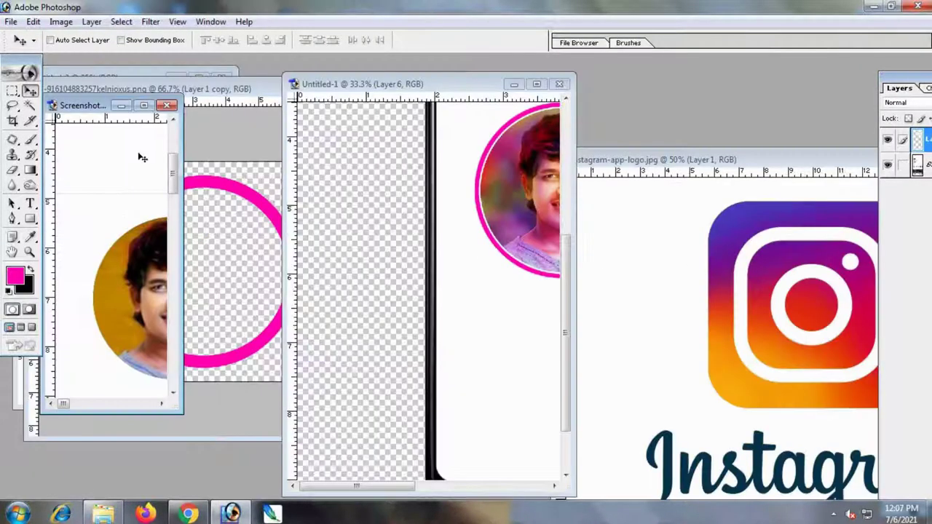
# - Move and resize the stats block beneath the circle portrait
pyautogui.click(536, 85)
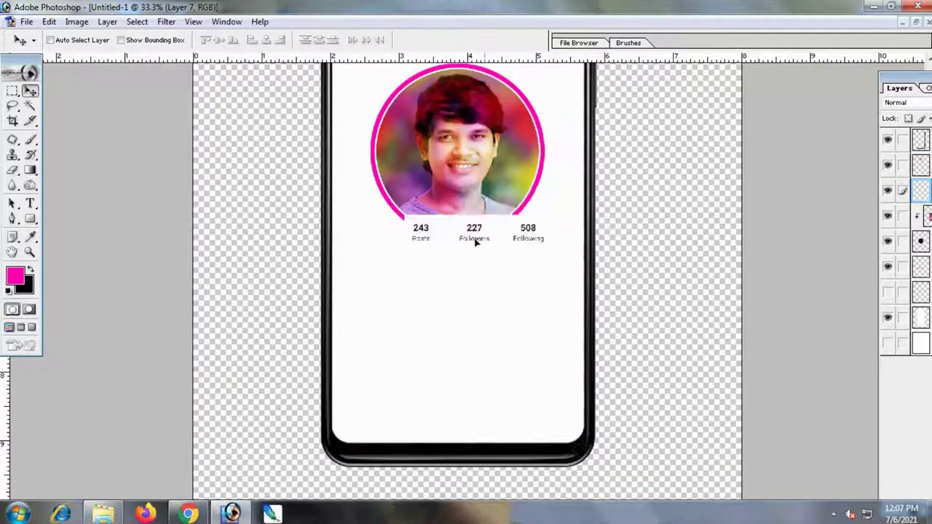
pyautogui.moveTo(462, 305); pyautogui.dragTo(462, 329)
pyautogui.hotkey('ctrl', 't')
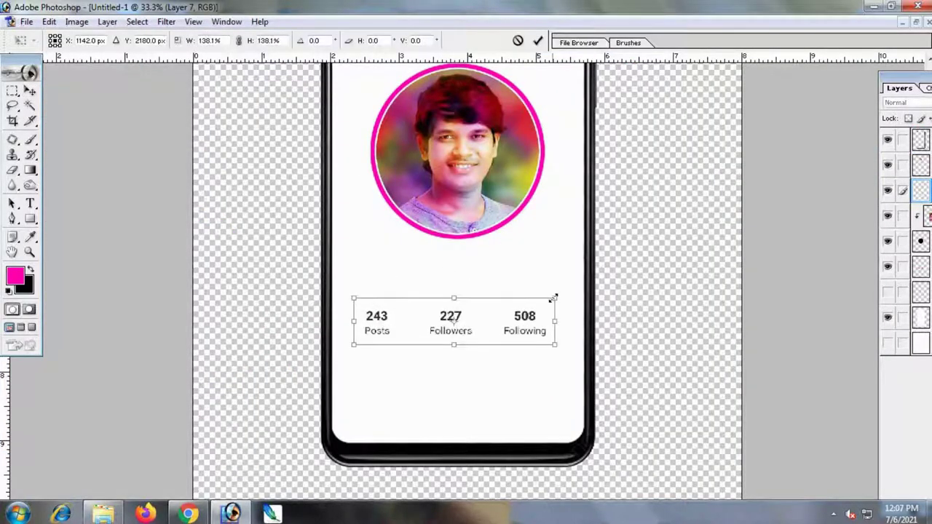
pyautogui.press('Return')
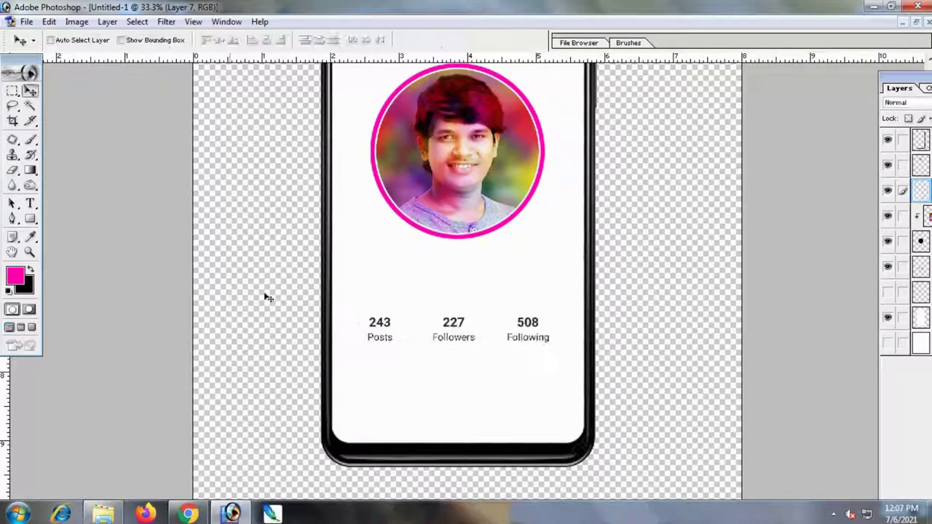
pyautogui.hotkey('ctrl', '+')
pyautogui.hotkey('ctrl', '+')
pyautogui.hotkey('ctrl', '-')
pyautogui.hotkey('ctrl', '-')
pyautogui.hotkey('ctrl', '-')
pyautogui.click(904, 22)
# - Copy the crowned profile-name line into the mockup and enlarge it about 204% between portrait and stats
pyautogui.click(144, 106)
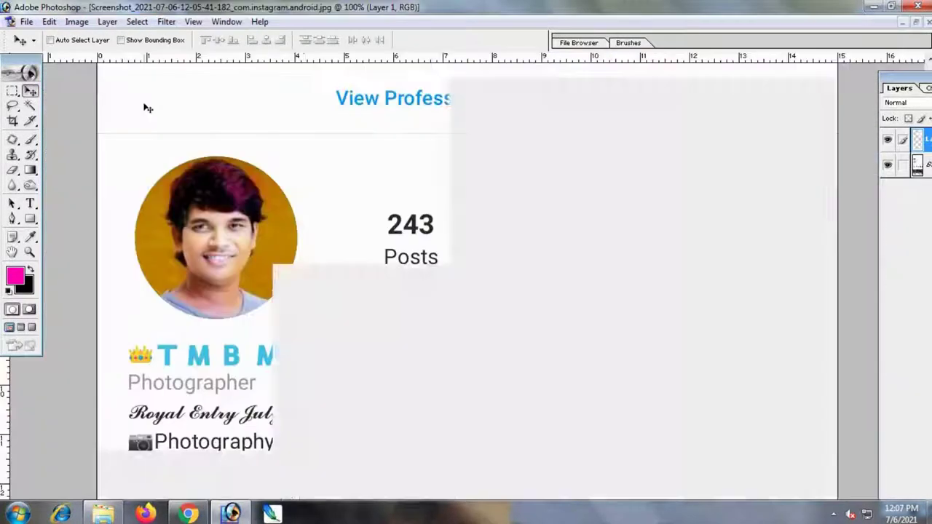
pyautogui.scroll(-1, 339, 304)
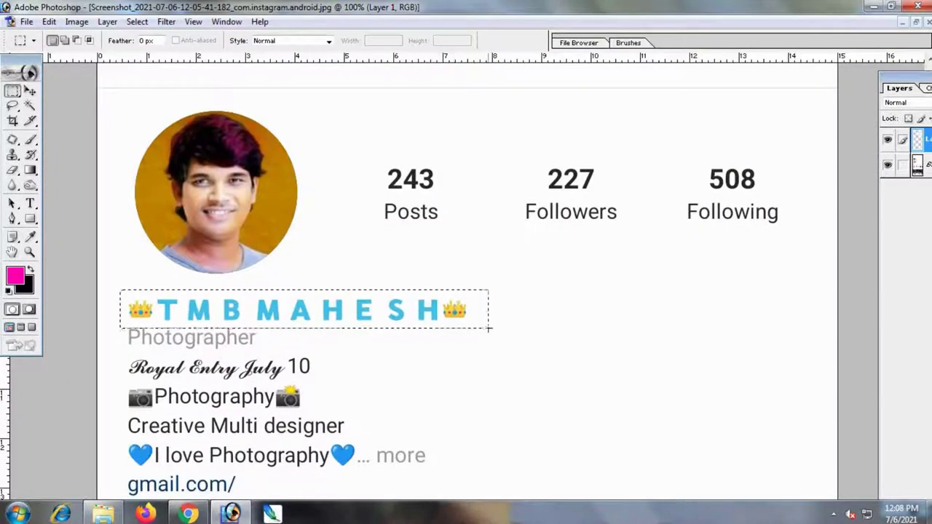
pyautogui.hotkey('ctrl', 'j')
pyautogui.click(449, 199)
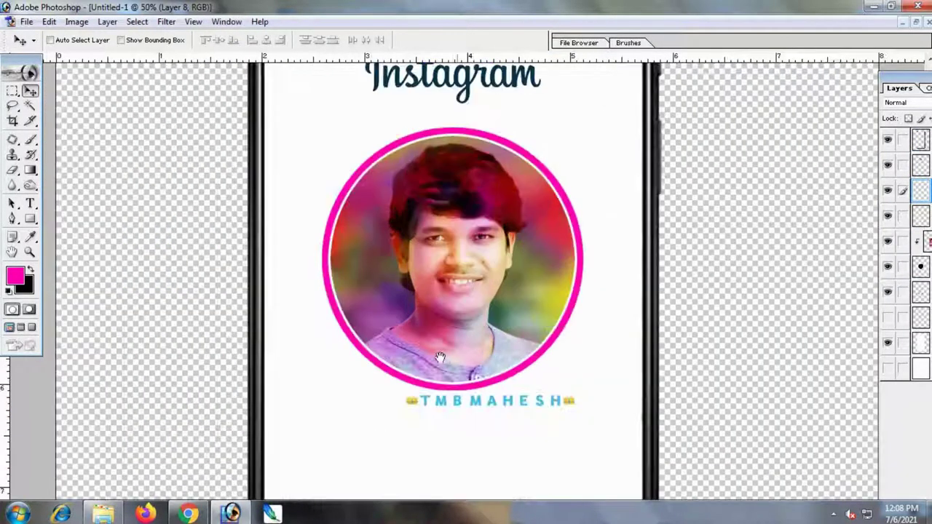
pyautogui.moveTo(440, 356); pyautogui.dragTo(439, 223)
pyautogui.hotkey('ctrl', 't')
pyautogui.moveTo(406, 276); pyautogui.dragTo(516, 316)
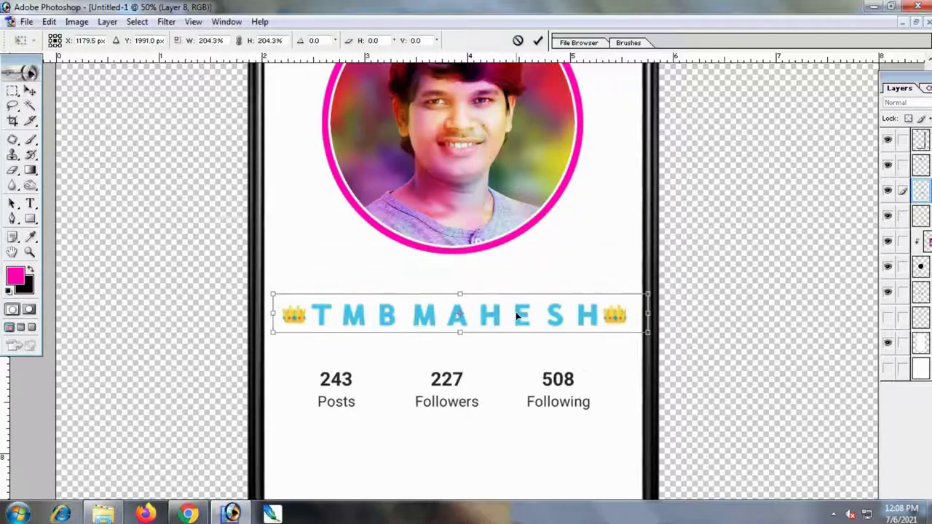
pyautogui.press('Return')
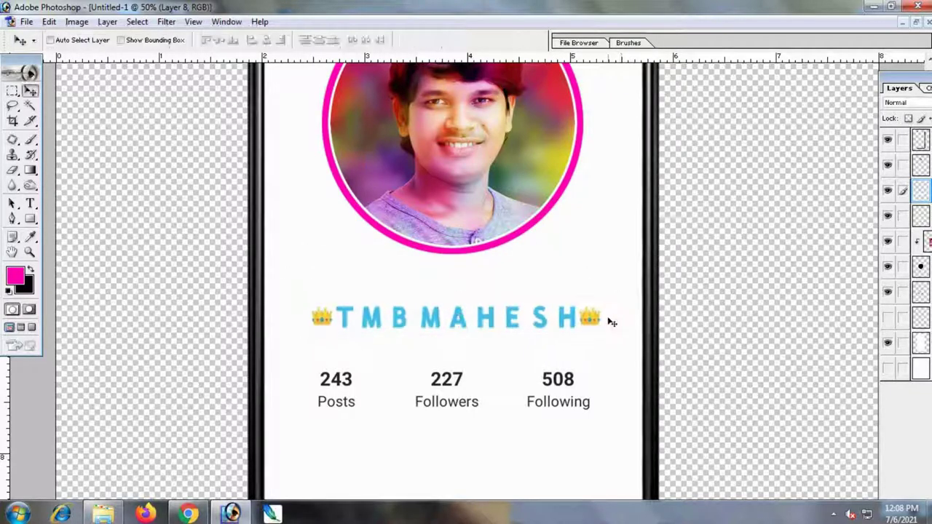
pyautogui.click(77, 21)
pyautogui.click(258, 151)
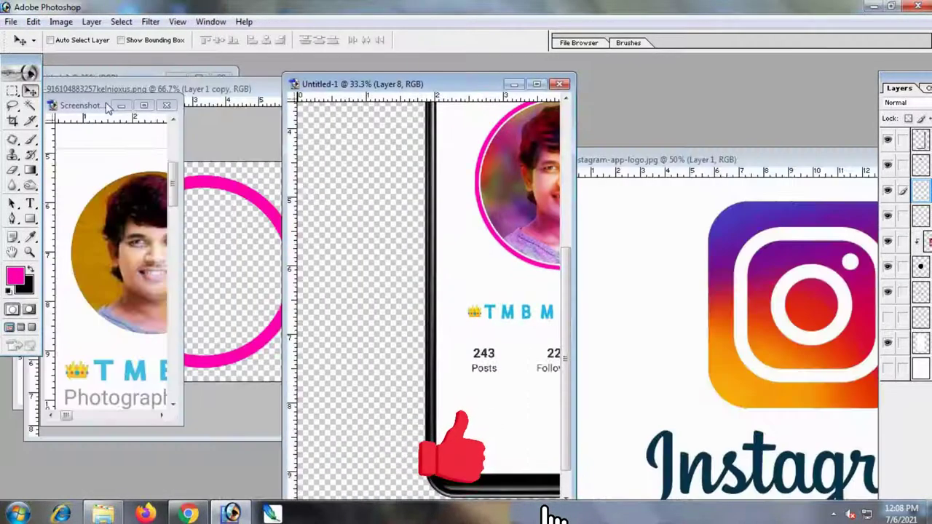
# - Copy the screenshot's time, signal and battery status bar to the phone screen's top, widened to its edges
pyautogui.click(144, 105)
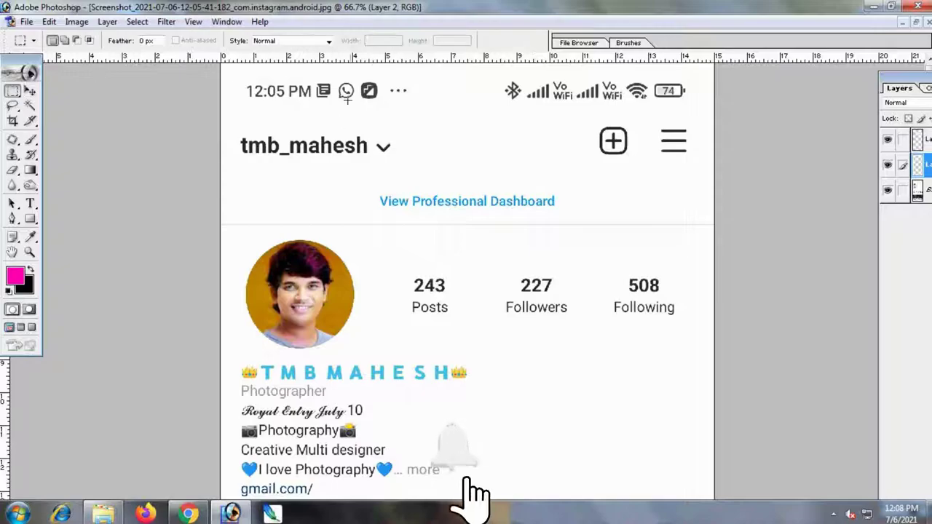
pyautogui.hotkey('ctrl', 'j')
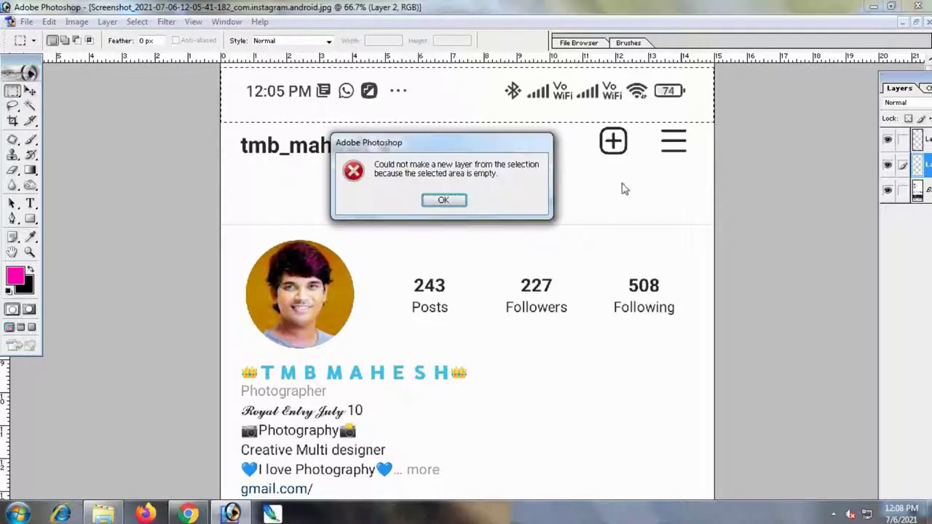
pyautogui.press('Return')
pyautogui.press('v')
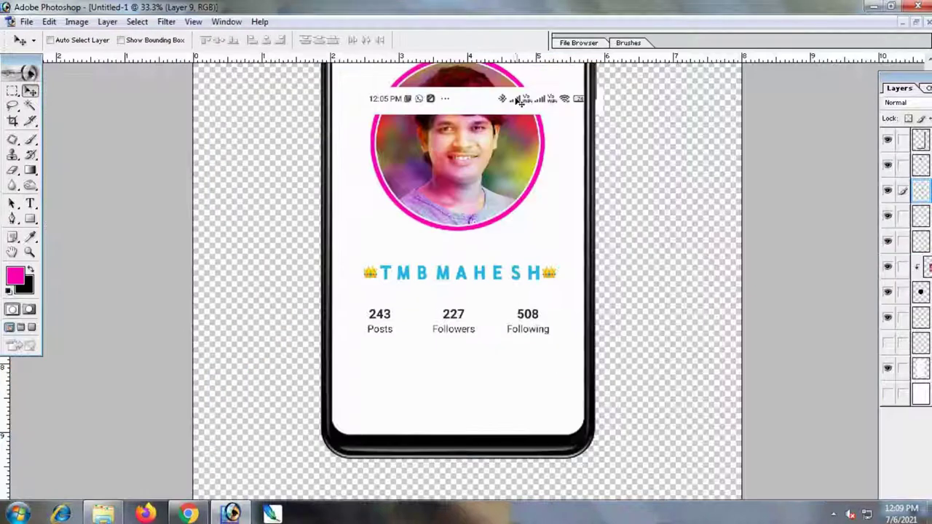
pyautogui.moveTo(510, 108)
pyautogui.mouseDown()
pyautogui.moveTo(509, 355)
pyautogui.moveTo(486, 143)
pyautogui.mouseUp()
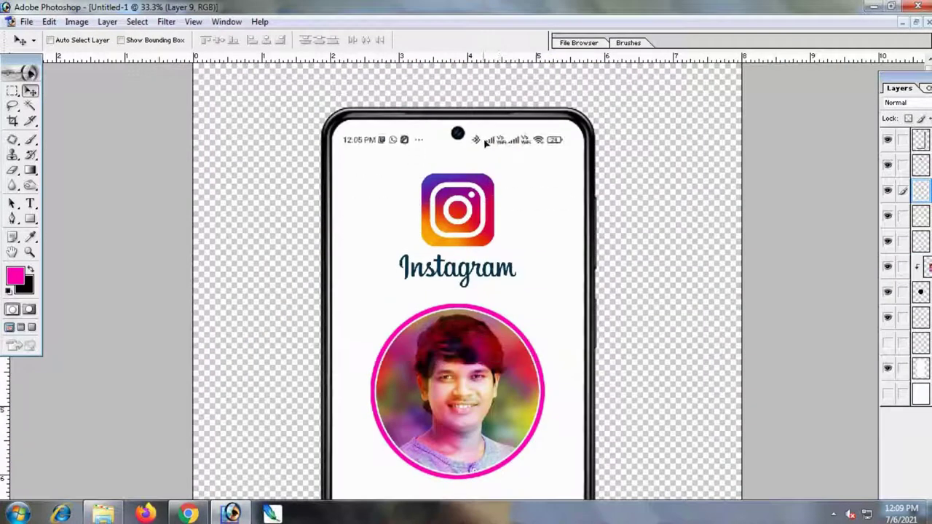
pyautogui.hotkey('ctrl', '+')
pyautogui.hotkey('ctrl', '+')
pyautogui.hotkey('ctrl', 't')
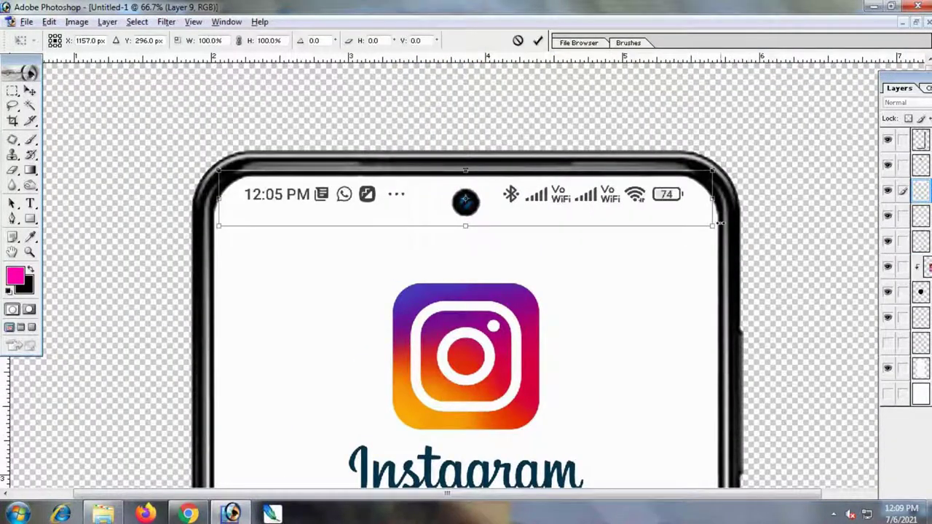
pyautogui.moveTo(719, 224); pyautogui.dragTo(728, 228)
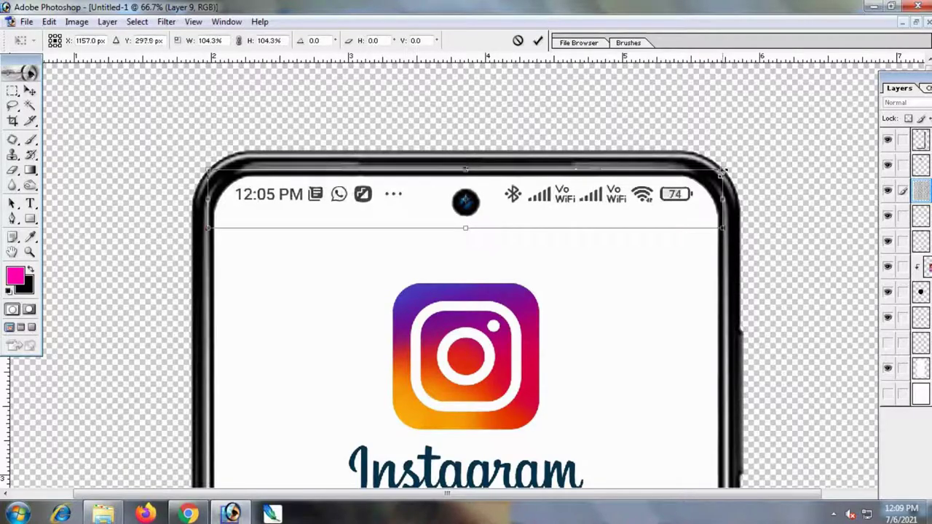
pyautogui.press('Return')
pyautogui.scroll(-5, 624, 146)
pyautogui.scroll(-10, 597, 179)
# - Draw a magenta-filled rectangle below the stats as the Follow button
pyautogui.scroll(-1, 509, 306)
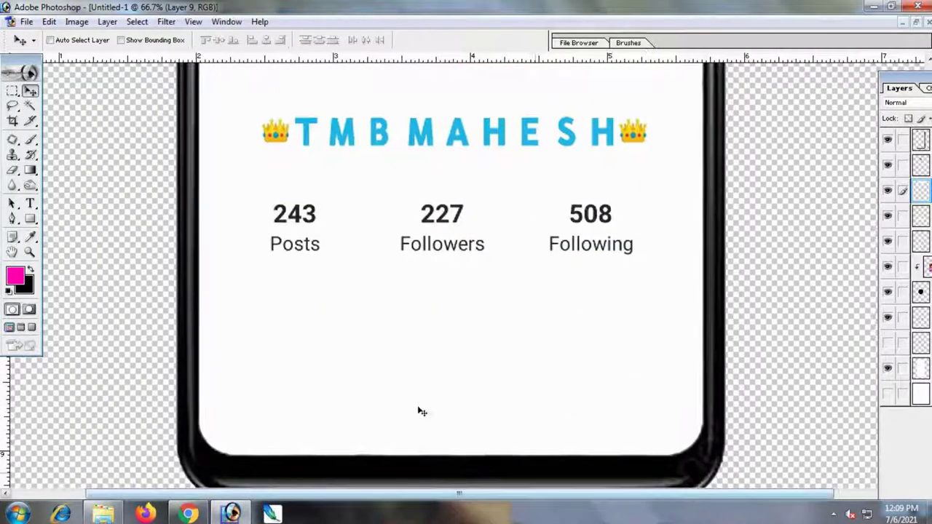
pyautogui.click(12, 91)
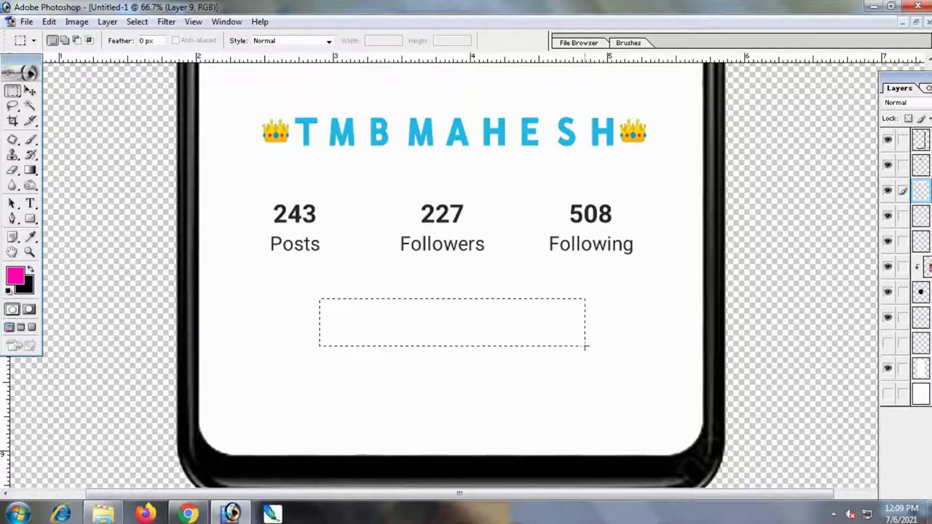
pyautogui.hotkey('ctrl', 'BackSpace')
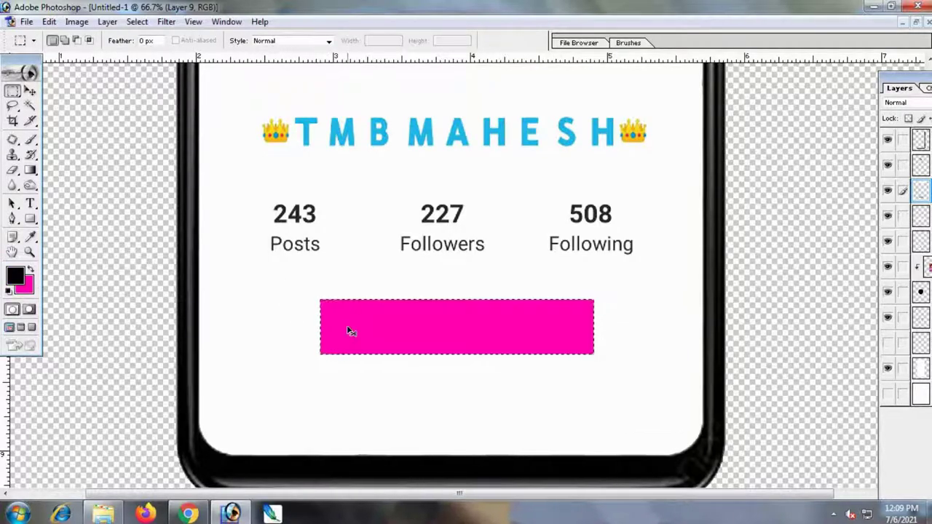
pyautogui.hotkey('ctrl', 'd')
pyautogui.hotkey('ctrl', 'alt', '0')
pyautogui.scroll(-5, 426, 291)
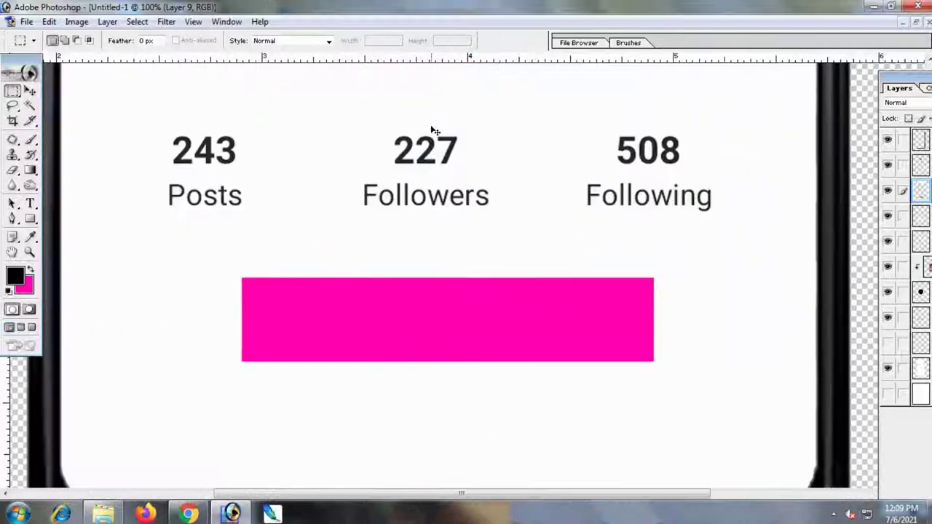
pyautogui.click(30, 90)
pyautogui.click(907, 202)
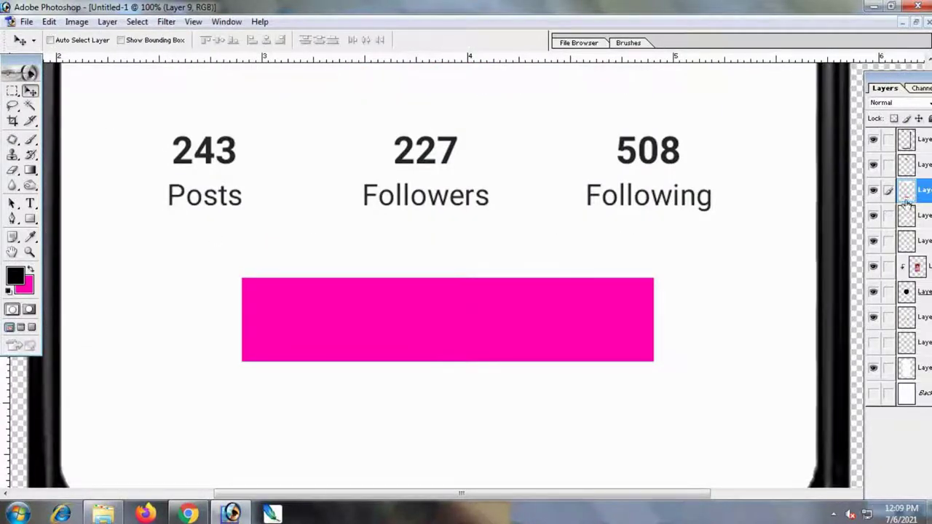
pyautogui.click(873, 190)
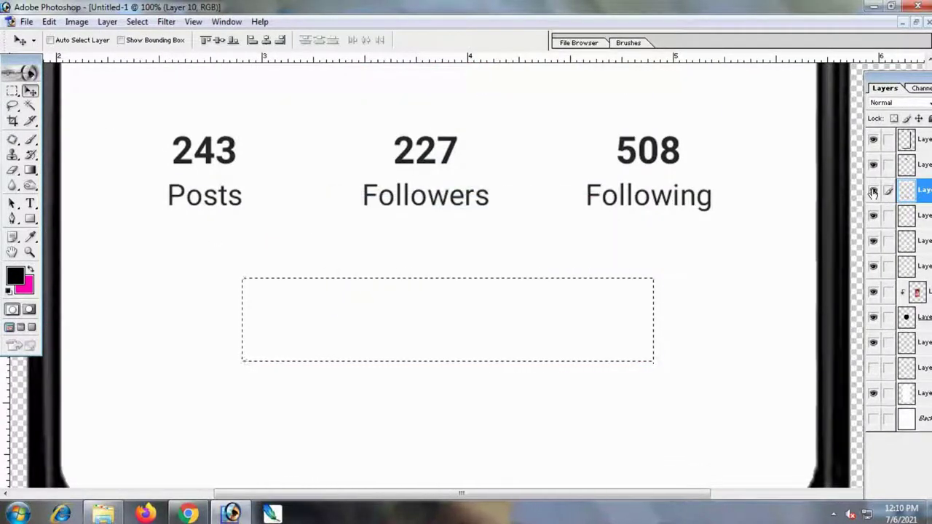
pyautogui.hotkey('ctrl', 'j')
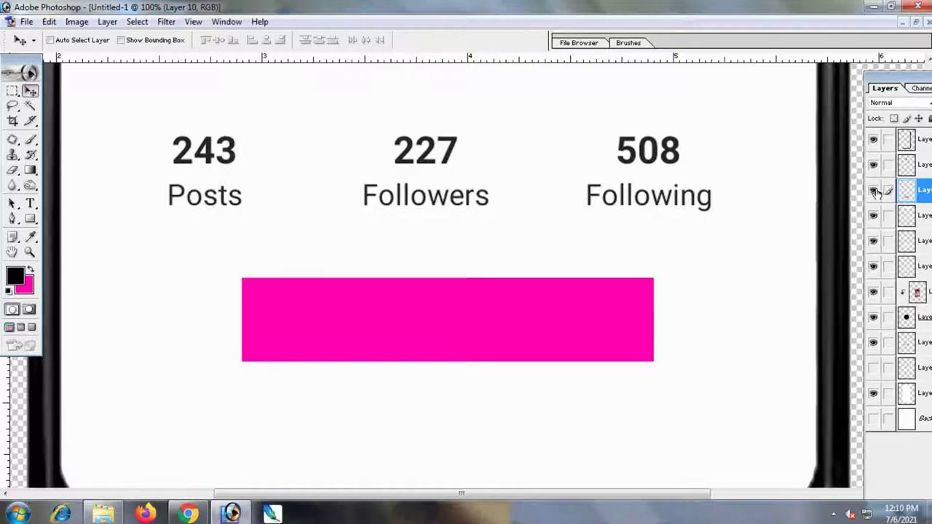
# - Type the word 'Follow' in Arial on the canvas
pyautogui.press('t')
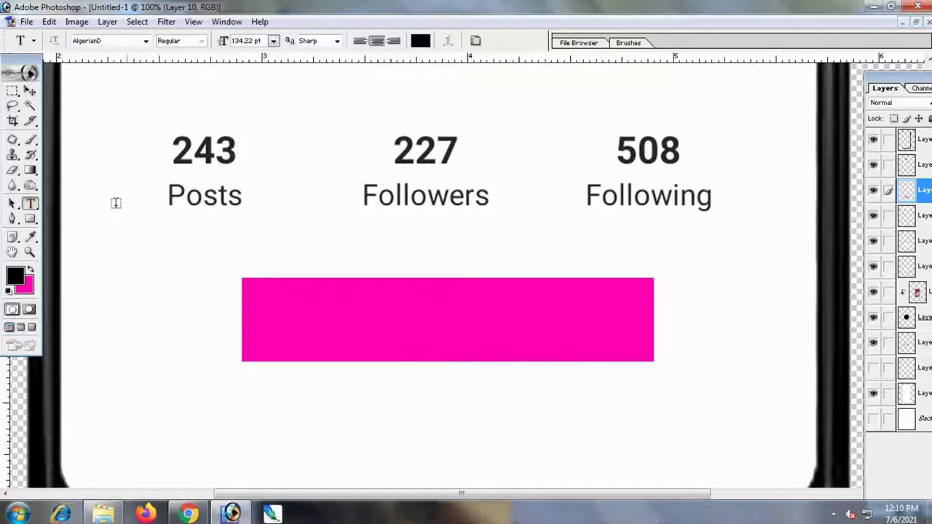
pyautogui.click(145, 41)
pyautogui.scroll(5, 109, 182)
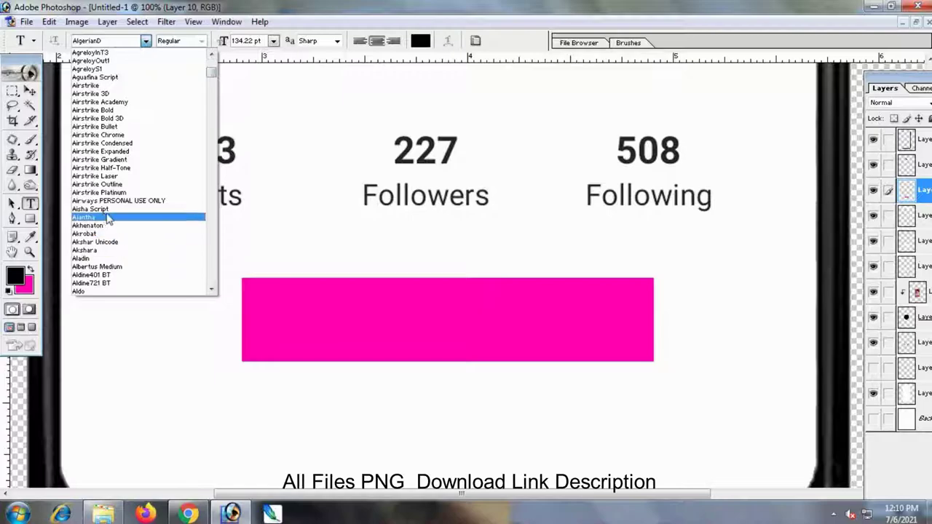
pyautogui.moveTo(211, 73); pyautogui.dragTo(211, 88)
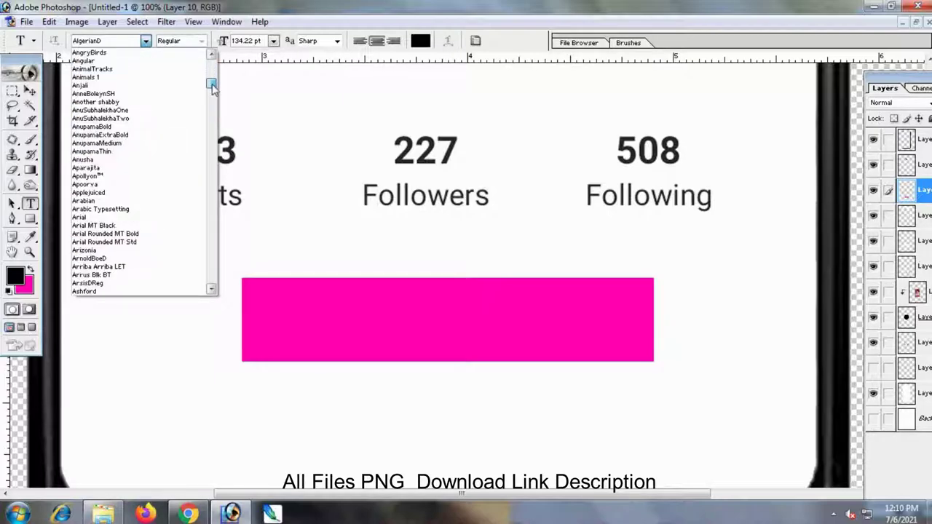
pyautogui.click(95, 175)
pyautogui.click(301, 320)
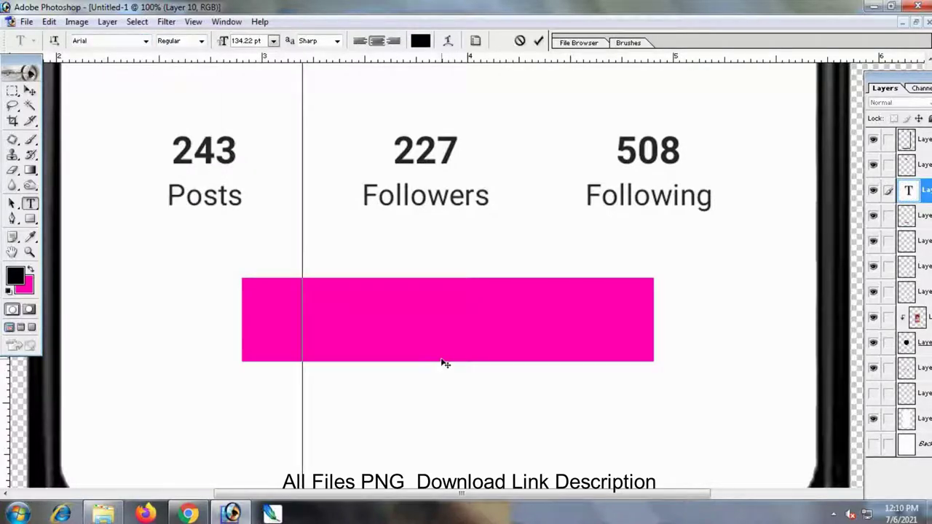
pyautogui.write('Follow')
pyautogui.hotkey('ctrl', '-')
pyautogui.hotkey('ctrl', '-')
pyautogui.hotkey('ctrl', '-')
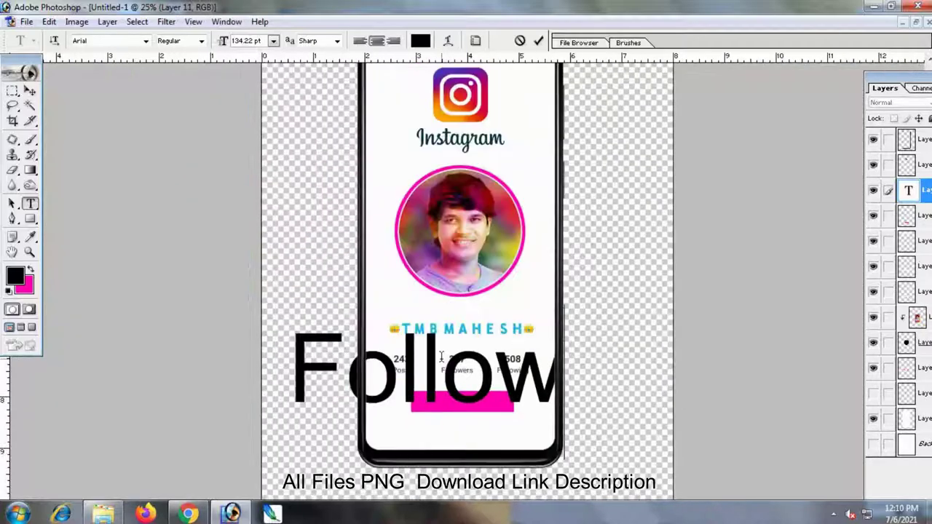
pyautogui.hotkey('ctrl', 'Return')
# - Scale the Follow text down and centre it on the pink button
pyautogui.press('v')
pyautogui.hotkey('ctrl', 't')
pyautogui.moveTo(284, 326); pyautogui.dragTo(366, 349)
pyautogui.hotkey('ctrl', '+')
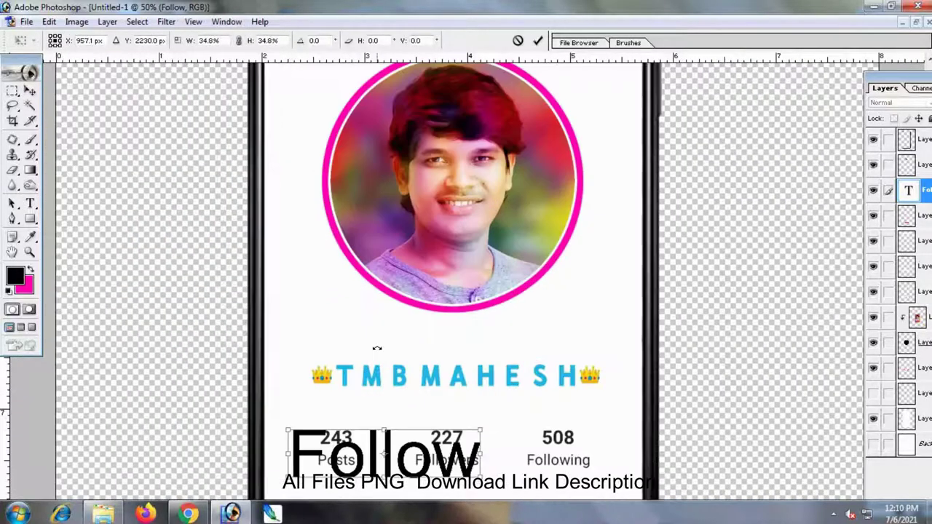
pyautogui.scroll(-2, 376, 348)
pyautogui.moveTo(379, 385); pyautogui.dragTo(451, 446)
pyautogui.hotkey('ctrl', '+')
pyautogui.scroll(-3, 615, 273)
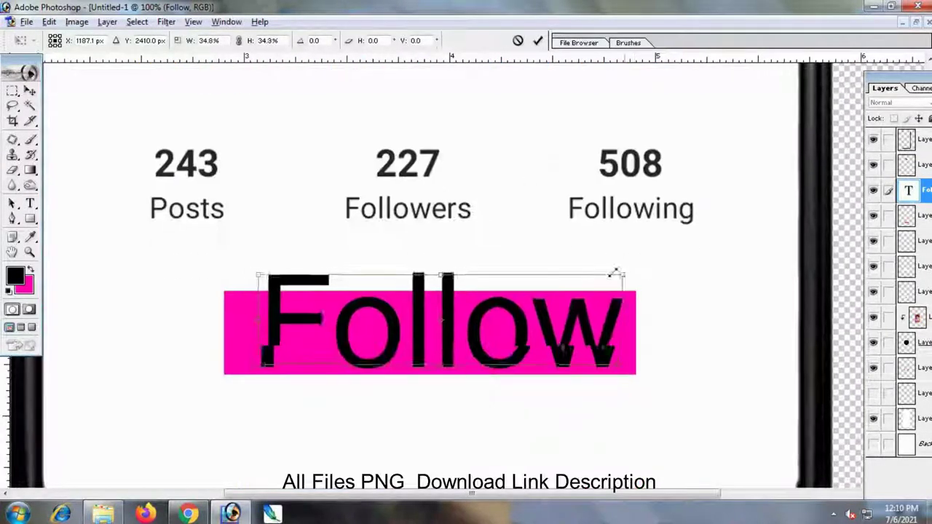
pyautogui.moveTo(615, 273); pyautogui.dragTo(547, 300)
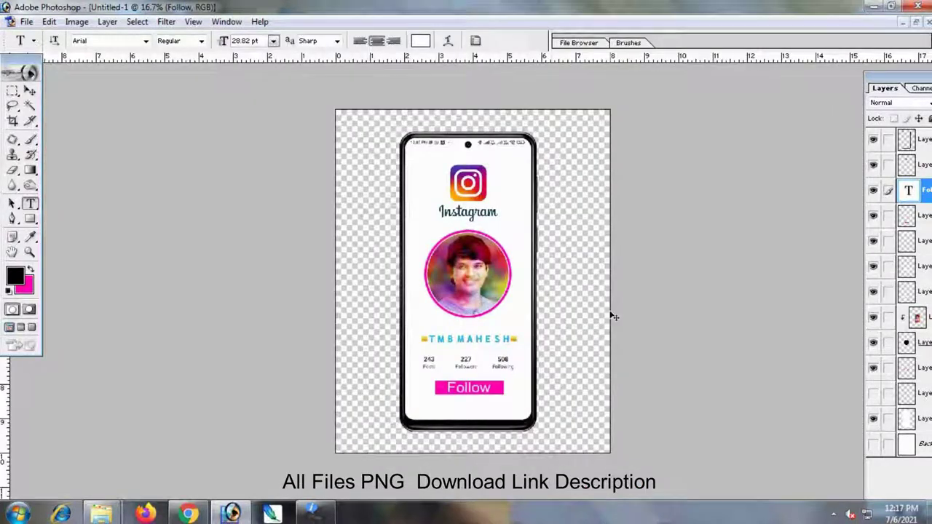
pyautogui.hotkey('ctrl', '+')
pyautogui.hotkey('ctrl', '+')
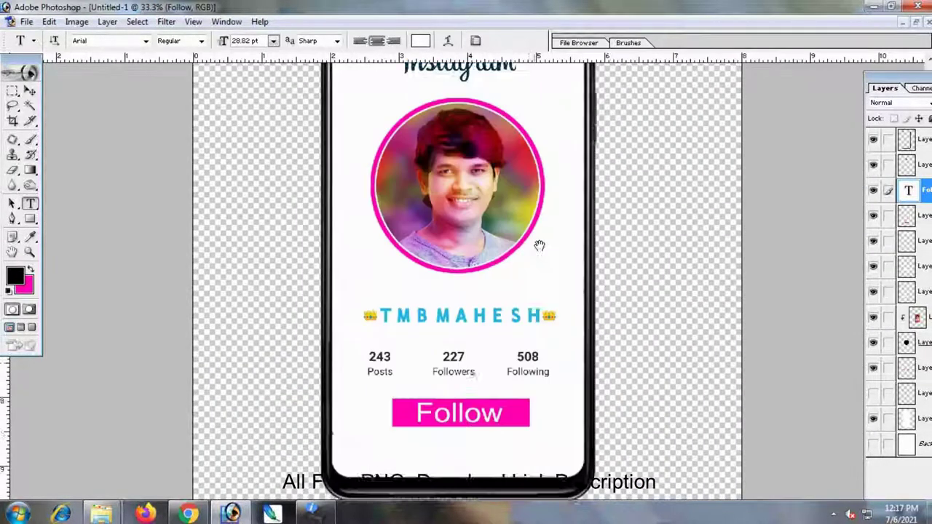
pyautogui.hotkey('ctrl', '+')
pyautogui.hotkey('ctrl', '+')
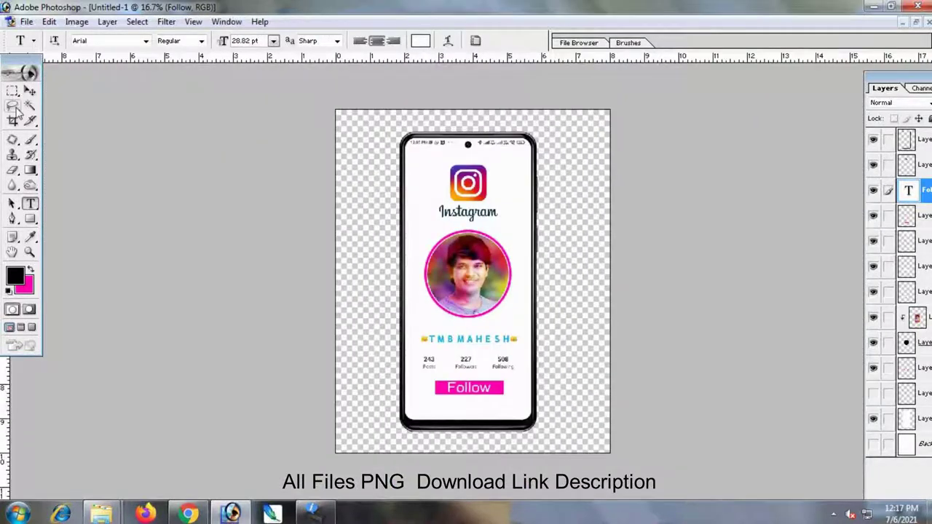
# - Save the mockup as Mobile.psd in the Downloads > Subscribe folder
pyautogui.click(29, 90)
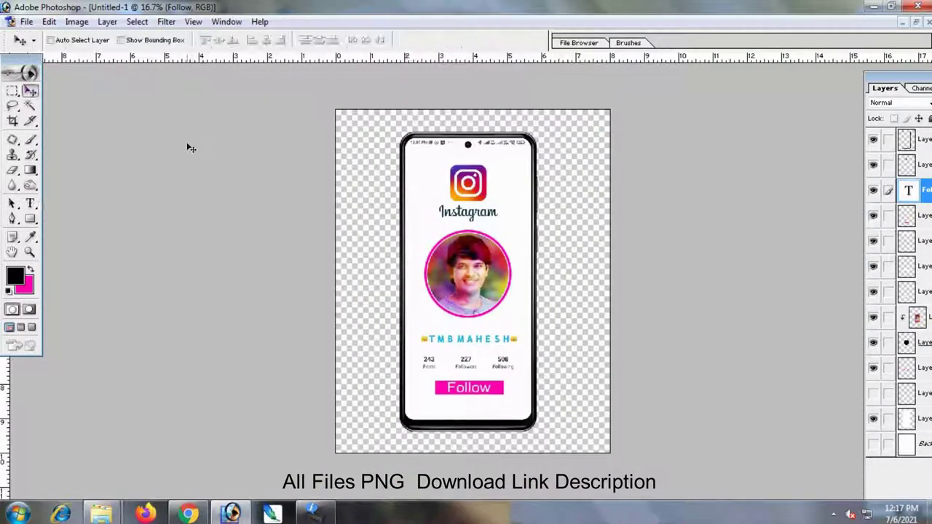
pyautogui.hotkey('ctrl', 'shift', 's')
pyautogui.click(567, 211)
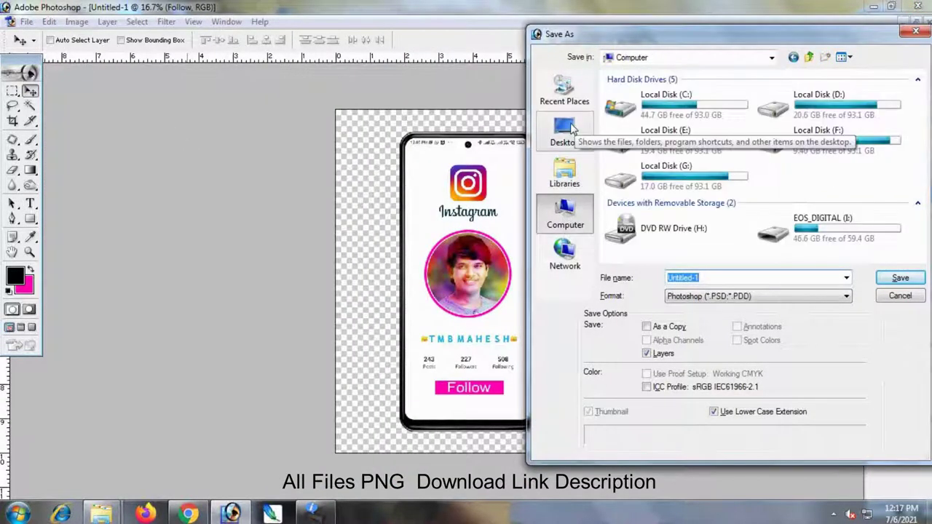
pyautogui.click(565, 131)
pyautogui.click(565, 174)
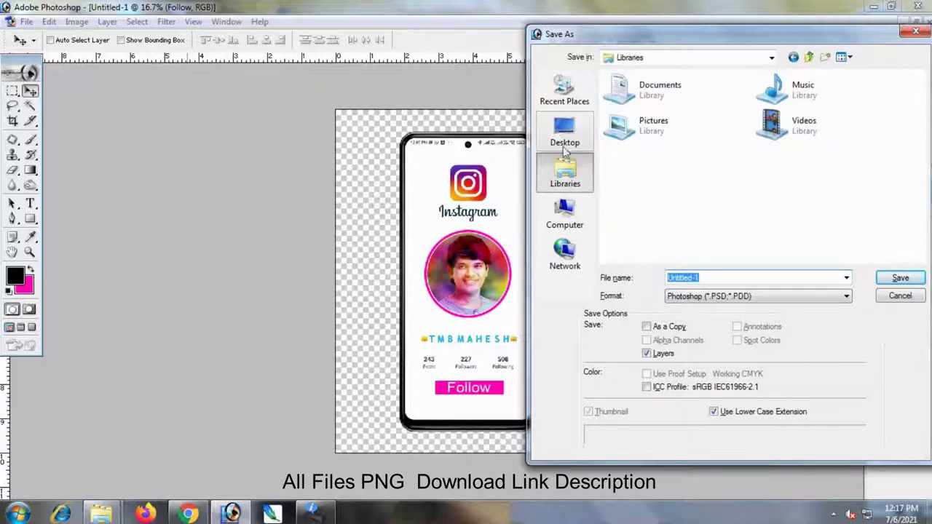
pyautogui.click(567, 213)
pyautogui.click(565, 89)
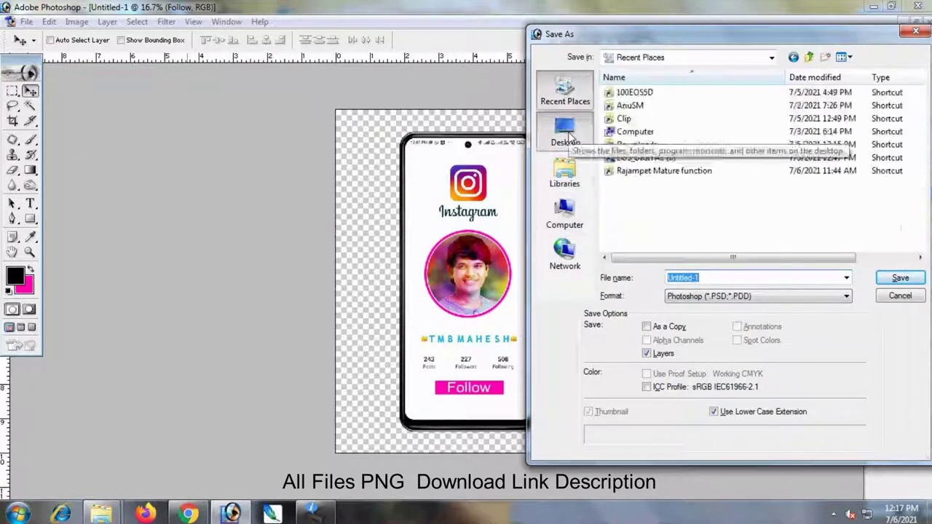
pyautogui.click(565, 131)
pyautogui.click(562, 86)
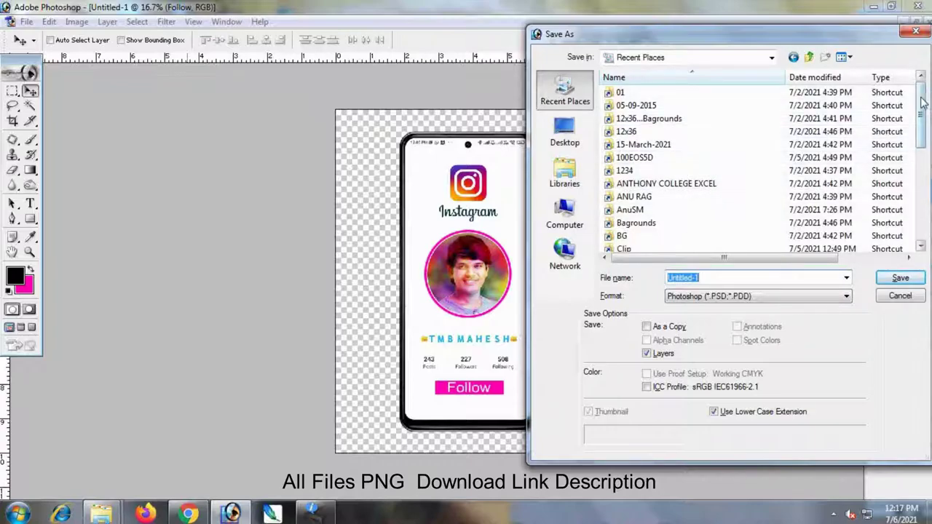
pyautogui.moveTo(921, 104); pyautogui.dragTo(922, 120)
pyautogui.doubleClick(628, 196)
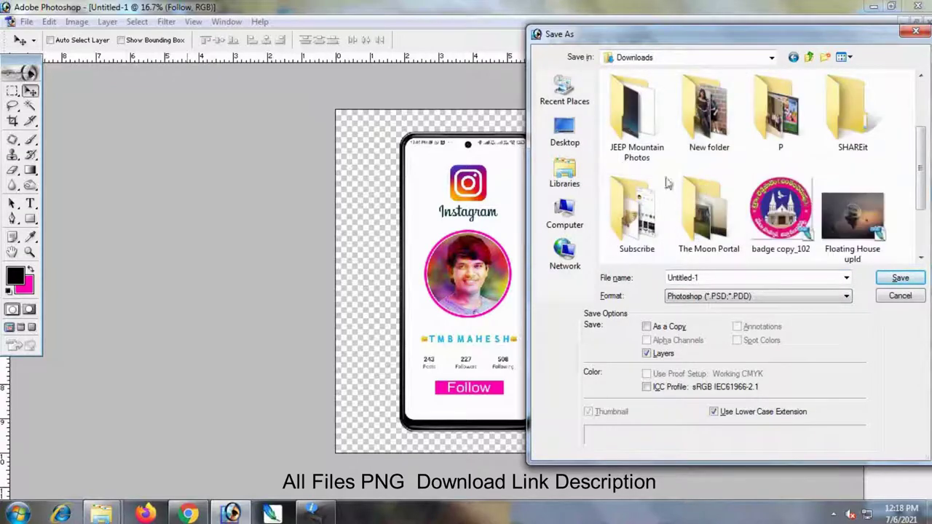
pyautogui.doubleClick(641, 203)
pyautogui.write('Mobile')
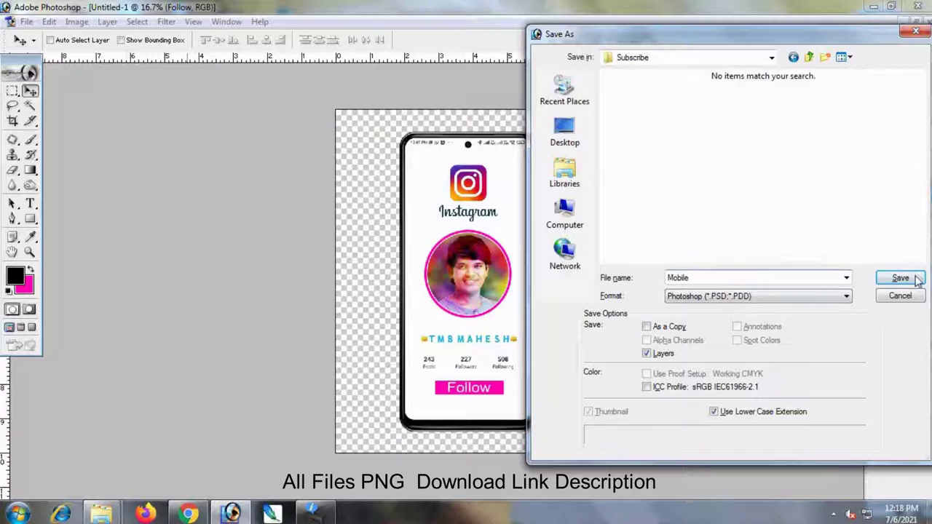
pyautogui.click(901, 279)
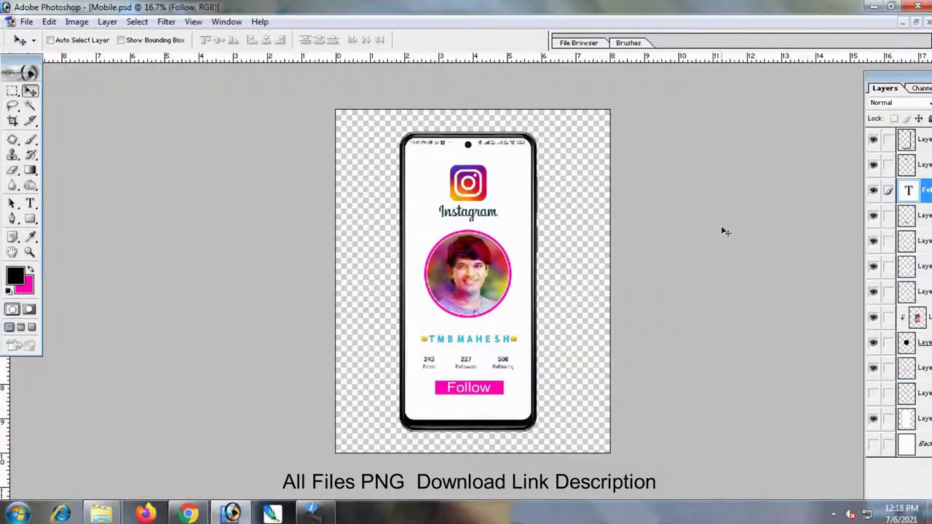
# - Save a JPEG copy of the mockup, accepting the default quality
pyautogui.hotkey('ctrl', 'shift', 's')
pyautogui.click(759, 295)
pyautogui.click(899, 277)
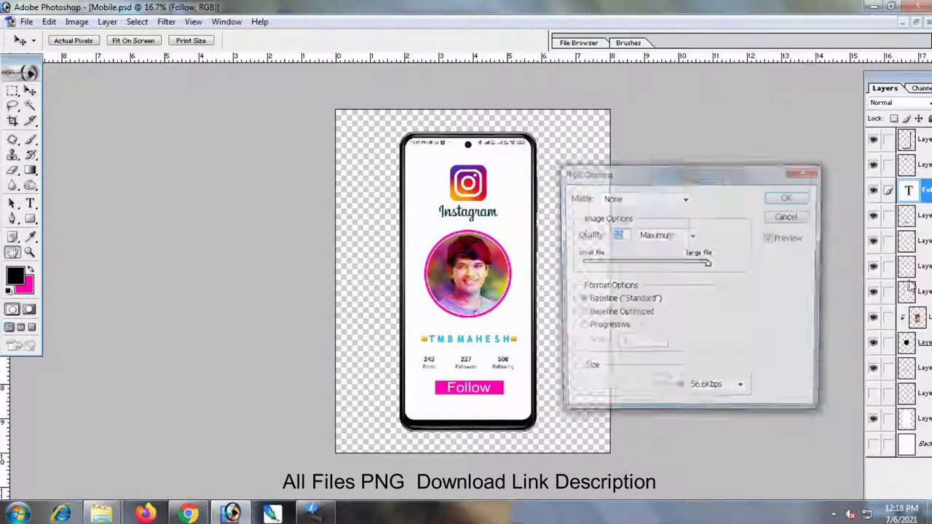
pyautogui.click(787, 198)
# - Save a PNG copy of the mockup, accepting the PNG options
pyautogui.hotkey('ctrl', 'shift', 's')
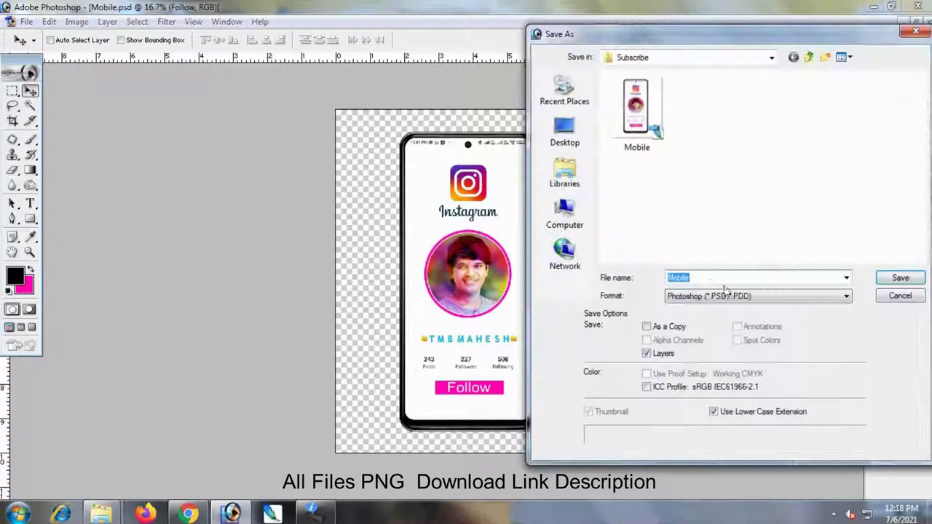
pyautogui.click(759, 296)
pyautogui.click(765, 401)
pyautogui.click(901, 278)
pyautogui.click(510, 243)
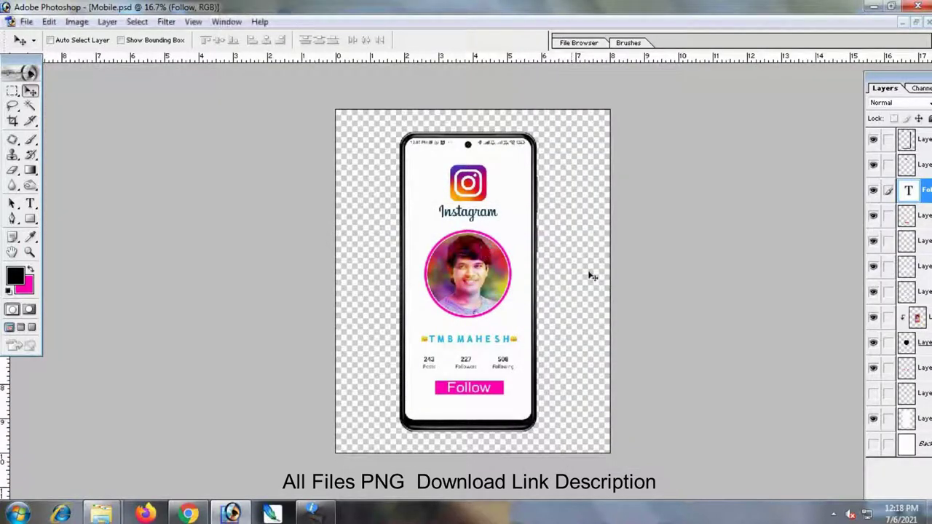
pyautogui.click(871, 9)
# - Open Mobile copy.png in ACDSee Quick View, zoom in and out on the phone, then close it
pyautogui.moveTo(583, 68)
pyautogui.mouseDown()
pyautogui.moveTo(323, 126)
pyautogui.moveTo(260, 126)
pyautogui.mouseUp()
pyautogui.doubleClick(735, 64)
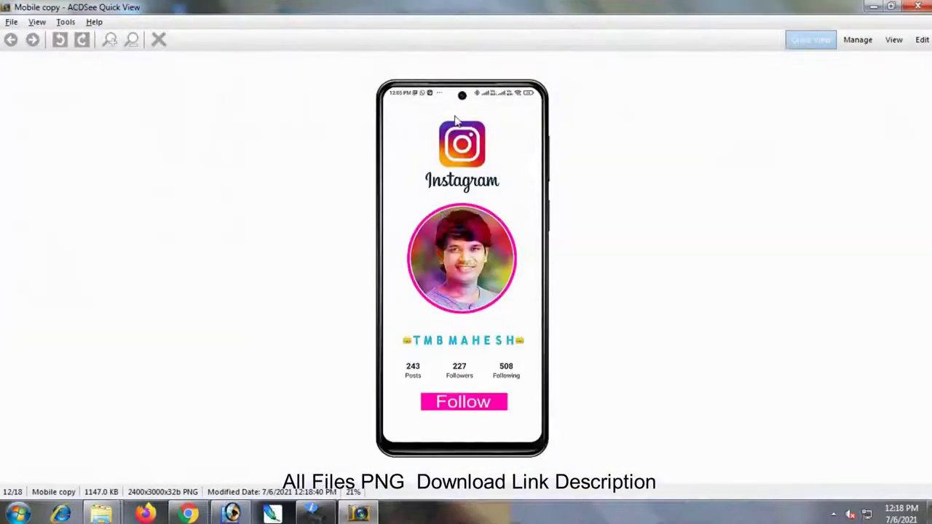
pyautogui.click(109, 39)
pyautogui.scroll(-5, 539, 291)
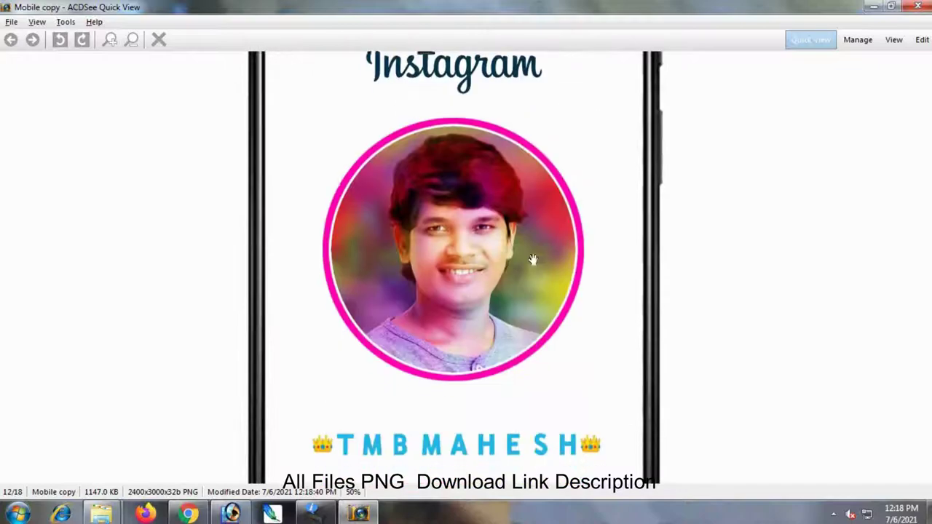
pyautogui.scroll(-5, 281, 167)
pyautogui.click(132, 40)
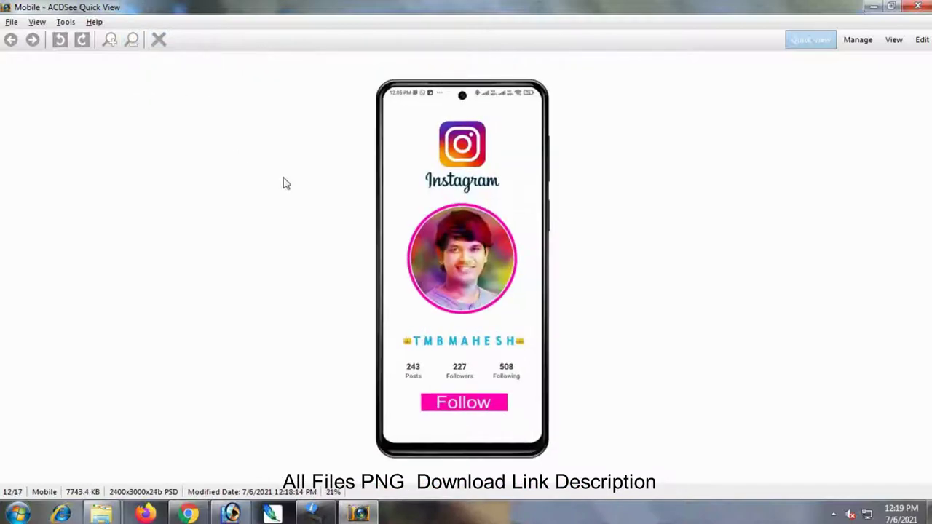
pyautogui.click(918, 7)
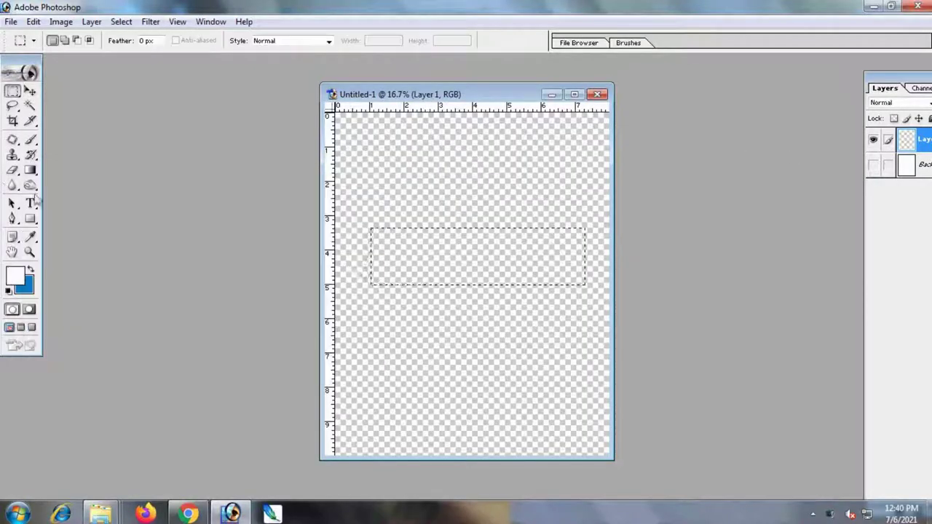
# - Fill the rectangular selection with white and stretch the white bar wider
pyautogui.hotkey('ctrl', 'BackSpace')
pyautogui.hotkey('ctrl', 't')
pyautogui.moveTo(588, 258); pyautogui.dragTo(600, 258)
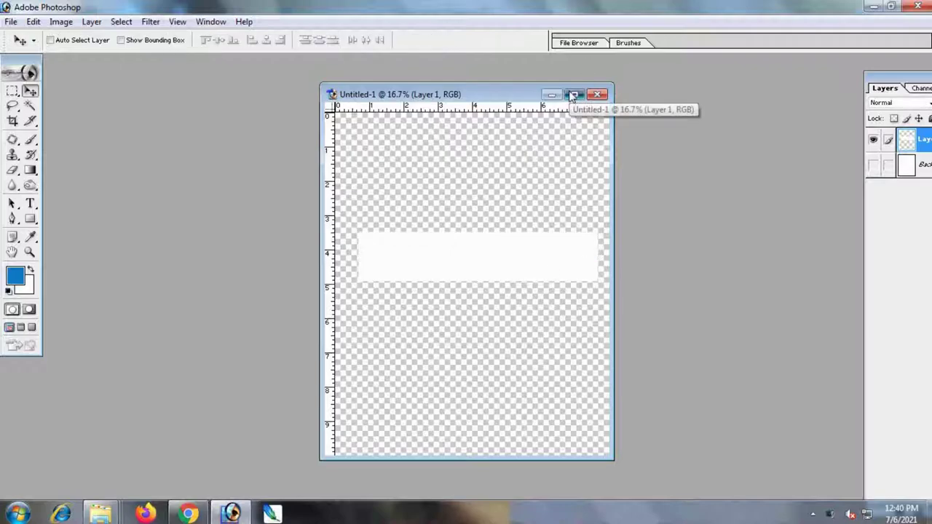
pyautogui.click(575, 94)
pyautogui.hotkey('ctrl', '+')
pyautogui.hotkey('ctrl', '+')
pyautogui.moveTo(704, 229); pyautogui.dragTo(717, 226)
pyautogui.press('Return')
# - Add the TMB Mahesh name text on the white bar and scale it across the bar
pyautogui.press('t')
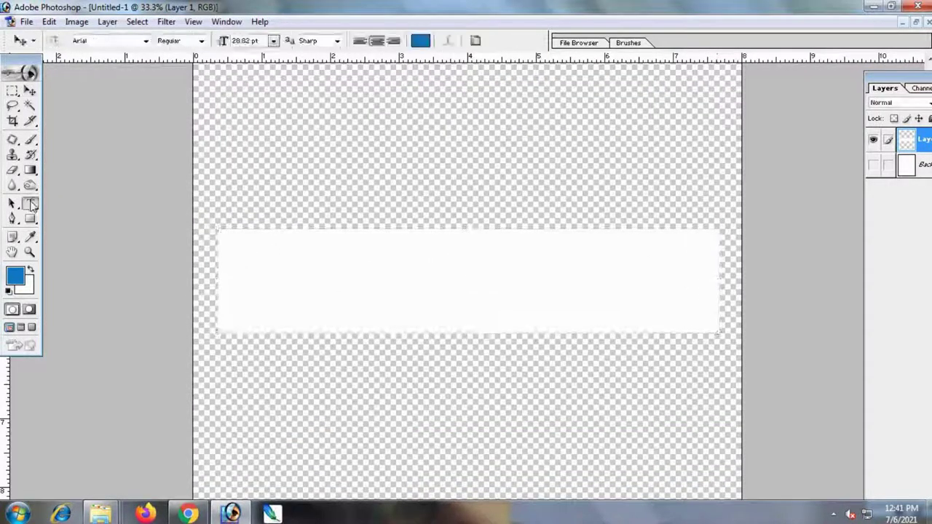
pyautogui.click(259, 284)
pyautogui.write('TMB Mahesh')
pyautogui.hotkey('ctrl', 'Return')
pyautogui.hotkey('ctrl', 't')
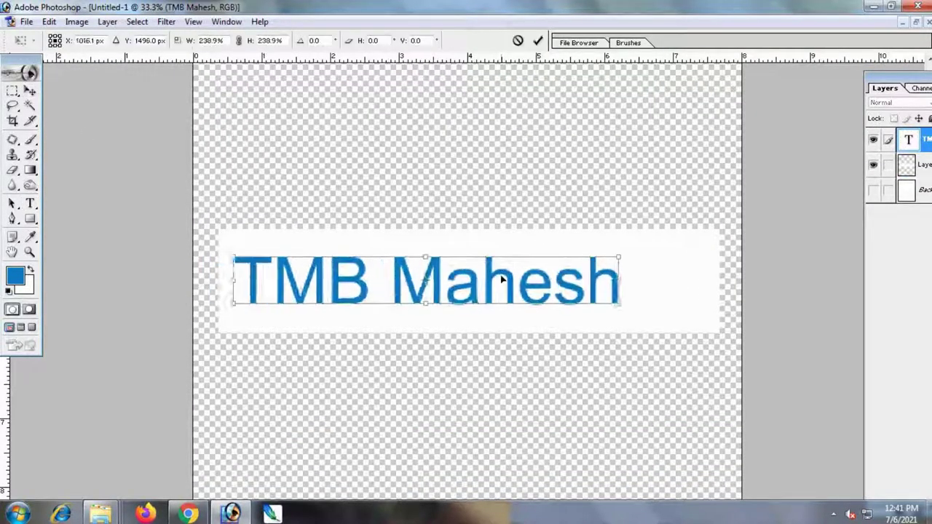
pyautogui.moveTo(437, 292); pyautogui.dragTo(575, 286)
pyautogui.press('Return')
# - Make the TMB Mahesh text bold and black
pyautogui.press('t')
pyautogui.click(182, 40)
pyautogui.click(182, 76)
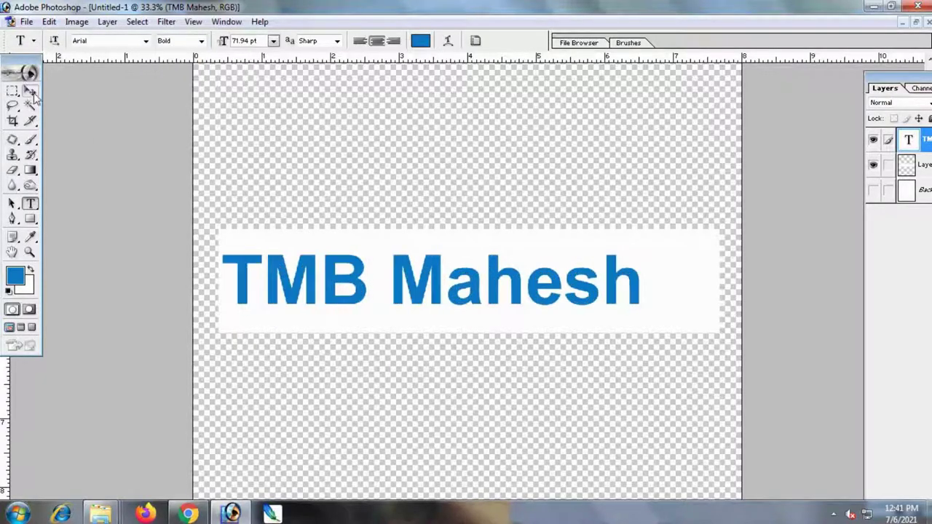
pyautogui.click(42, 377)
pyautogui.press('Return')
pyautogui.hotkey('ctrl', 'Return')
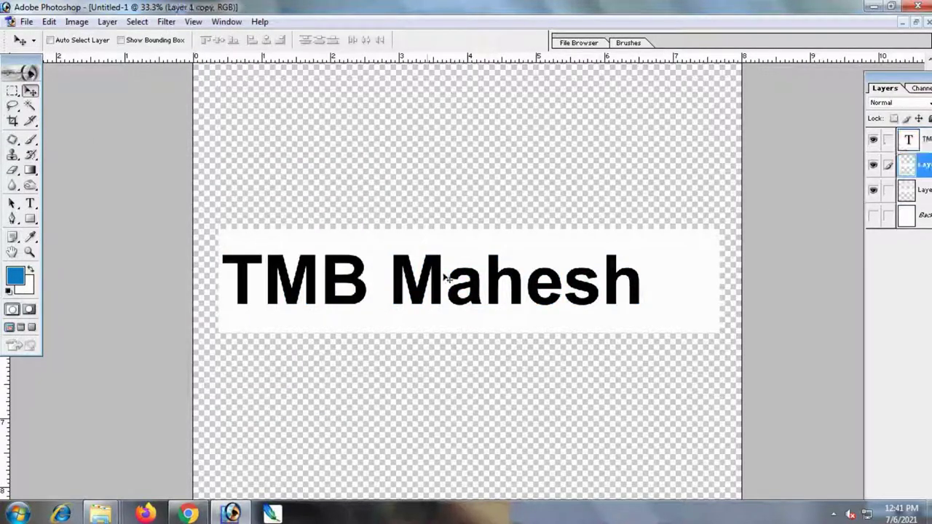
# - Try moving and halving a white bar copy above the text, then cancel and undo it
pyautogui.moveTo(466, 259); pyautogui.dragTo(467, 152)
pyautogui.hotkey('ctrl', 't')
pyautogui.moveTo(718, 121); pyautogui.dragTo(449, 177)
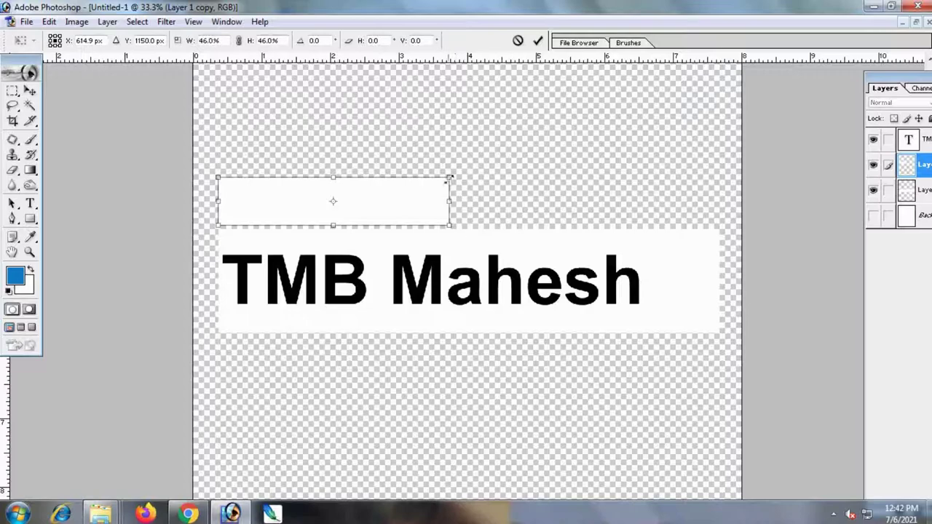
pyautogui.press('Escape')
pyautogui.hotkey('ctrl', 'z')
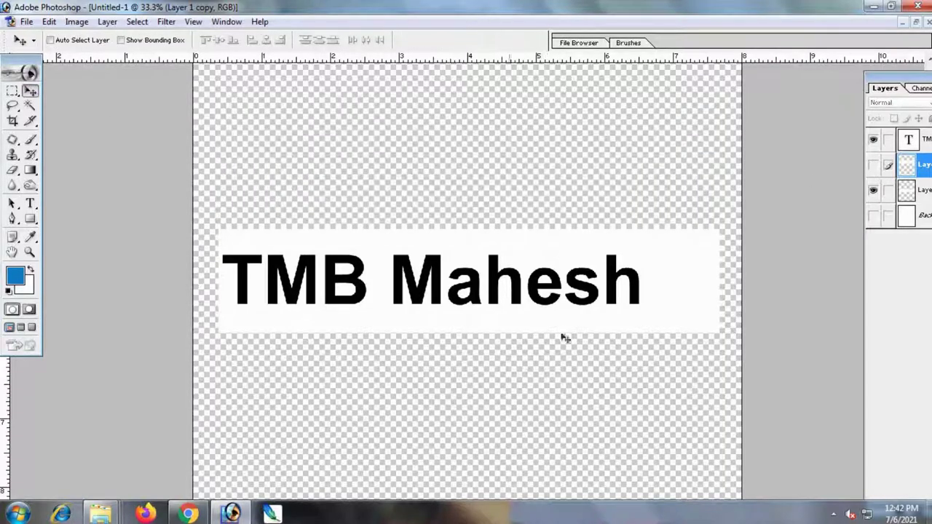
# - Save the document as Names.psd in the Subscribe folder and show the upper white band copy
pyautogui.hotkey('ctrl', 'shift', 's')
pyautogui.click(564, 95)
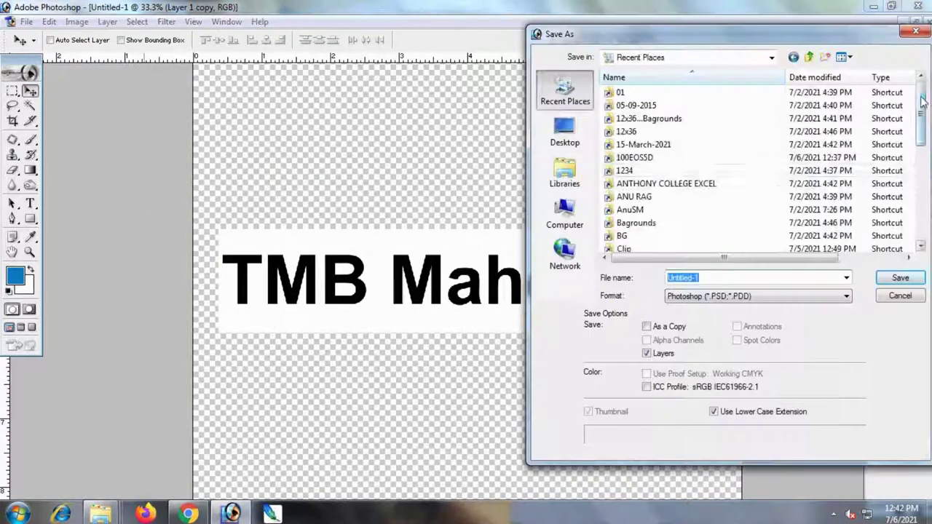
pyautogui.scroll(-2, 655, 219)
pyautogui.doubleClick(640, 205)
pyautogui.doubleClick(637, 211)
pyautogui.write('Names')
pyautogui.press('Return')
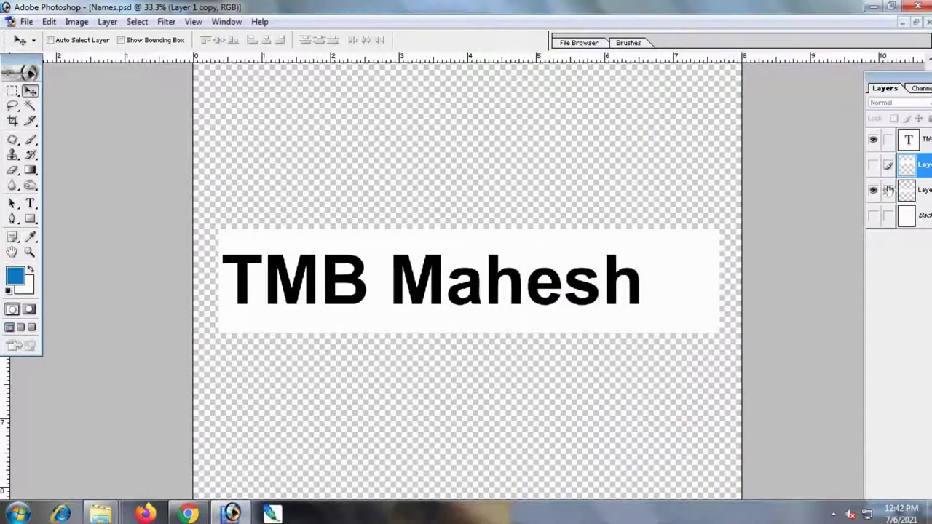
pyautogui.click(873, 191)
pyautogui.click(873, 165)
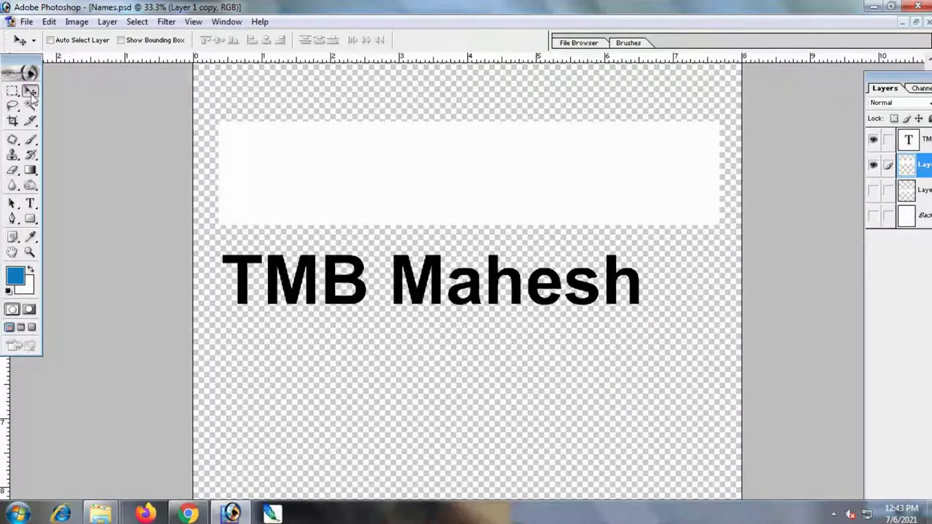
pyautogui.moveTo(447, 318); pyautogui.dragTo(478, 210)
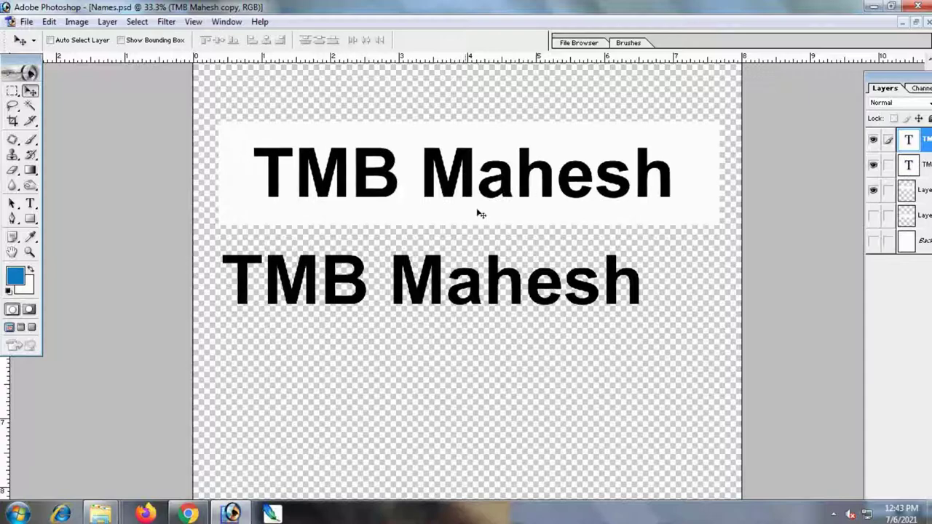
pyautogui.press('t')
pyautogui.click(461, 163)
pyautogui.write('m')
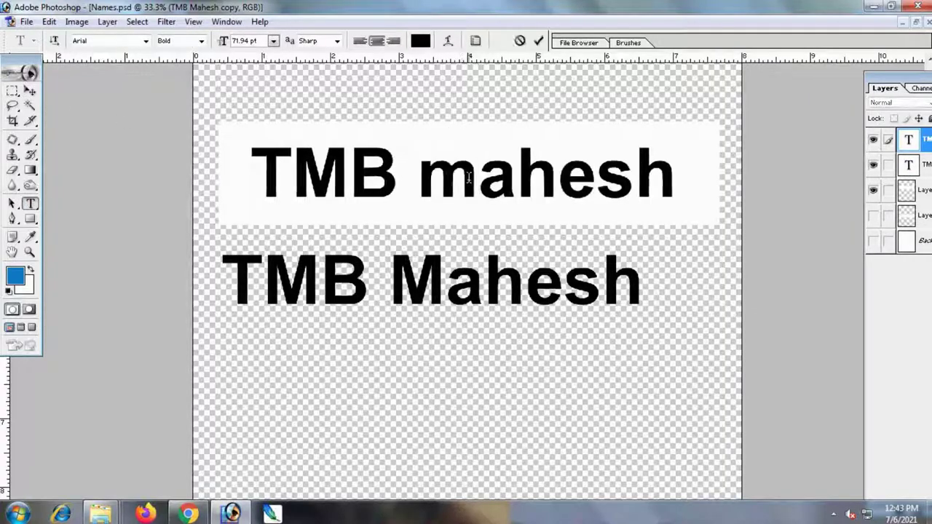
pyautogui.press('Left')
pyautogui.press('BackSpace')
pyautogui.press('BackSpace')
pyautogui.press('BackSpace')
pyautogui.press('BackSpace')
pyautogui.write('tmb_')
pyautogui.press('Home')
pyautogui.write('@')
pyautogui.click(30, 90)
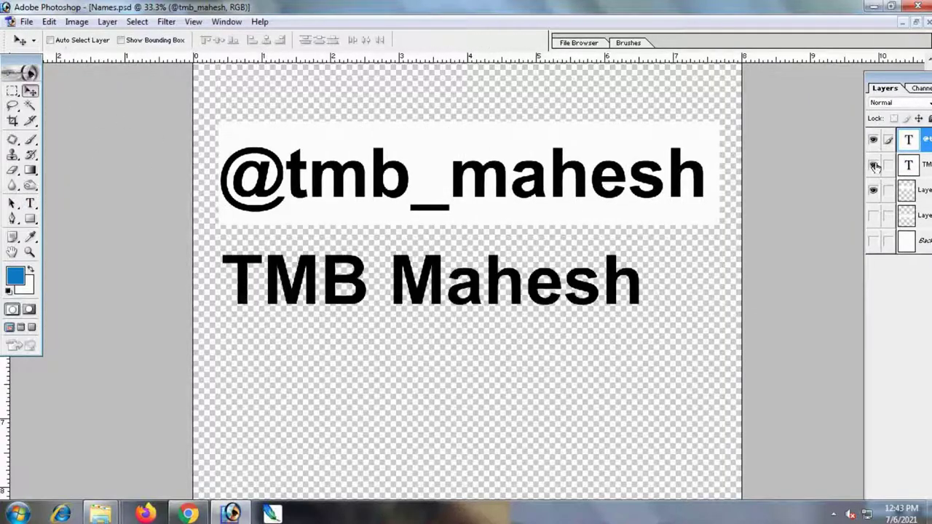
pyautogui.click(873, 215)
pyautogui.hotkey('ctrl', 't')
pyautogui.moveTo(708, 143); pyautogui.dragTo(541, 160)
pyautogui.press('Return')
pyautogui.click(914, 191)
pyautogui.hotkey('ctrl', 't')
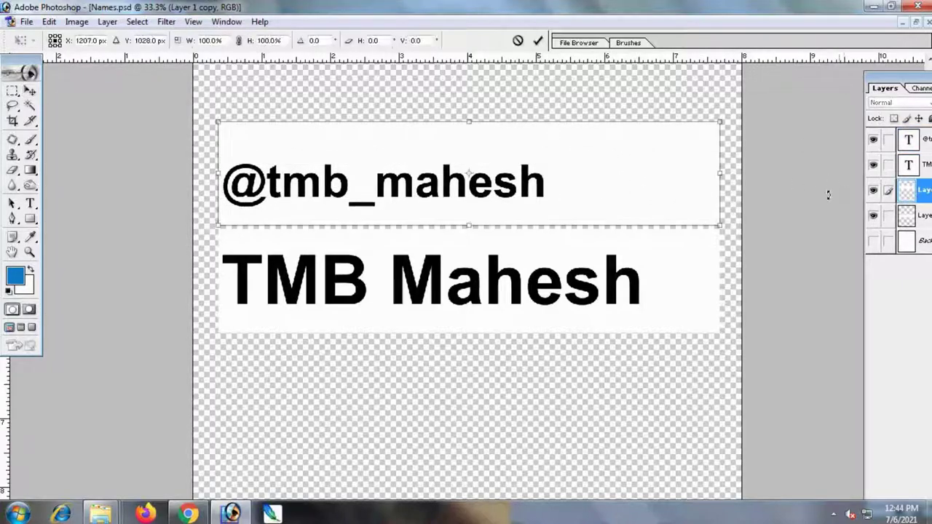
pyautogui.moveTo(720, 117); pyautogui.dragTo(551, 157)
pyautogui.press('Return')
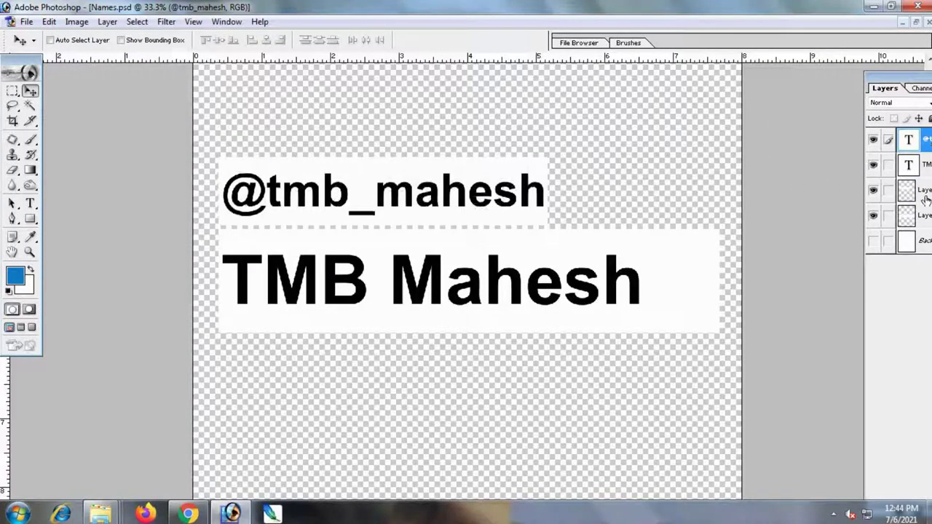
pyautogui.hotkey('ctrl', 't')
pyautogui.click(910, 144)
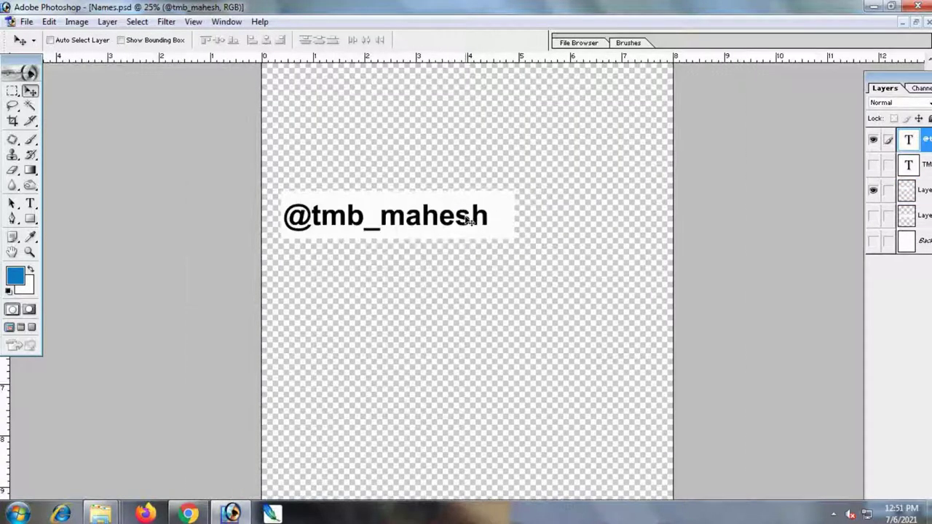
# - Save the handle tag as a PNG copy, Names copy.png
pyautogui.hotkey('ctrl', 'shift', 's')
pyautogui.click(728, 296)
pyautogui.click(757, 407)
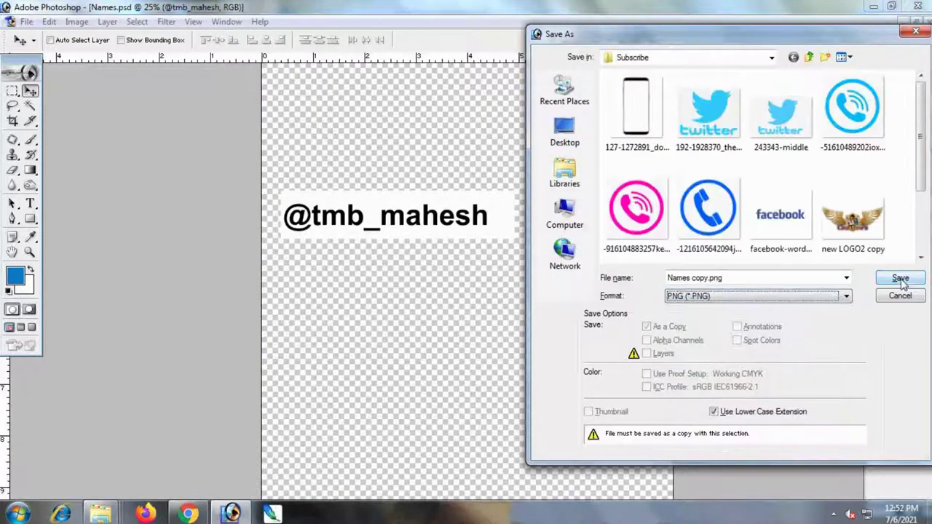
pyautogui.click(898, 277)
# - Export the TMB Mahesh name tag as another PNG without overwriting the first
pyautogui.click(874, 190)
pyautogui.hotkey('ctrl', 'shift', 's')
pyautogui.click(845, 296)
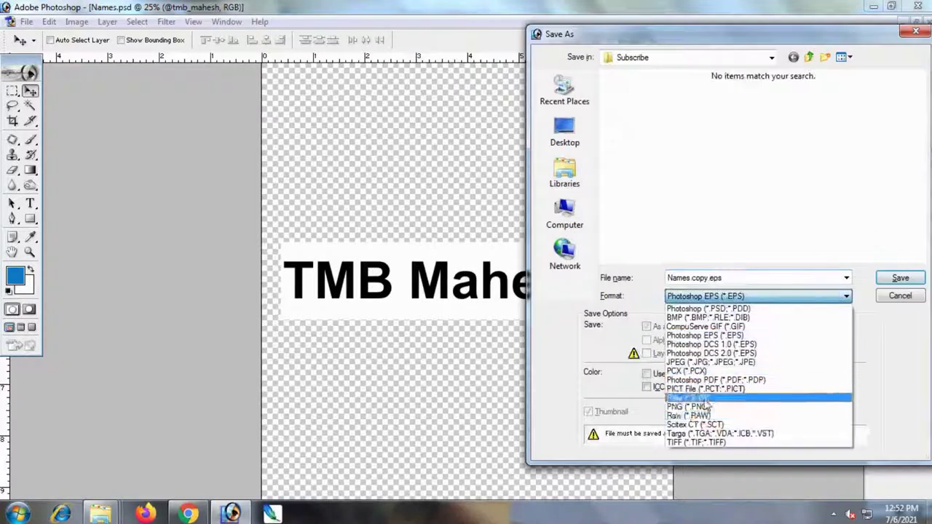
pyautogui.click(728, 409)
pyautogui.click(900, 277)
pyautogui.click(474, 252)
pyautogui.press('Return')
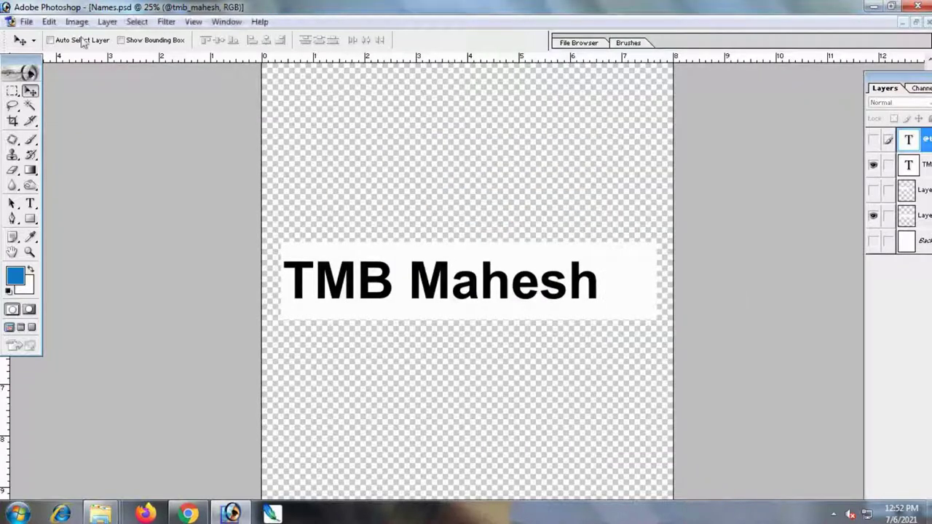
pyautogui.click(874, 166)
pyautogui.click(921, 215)
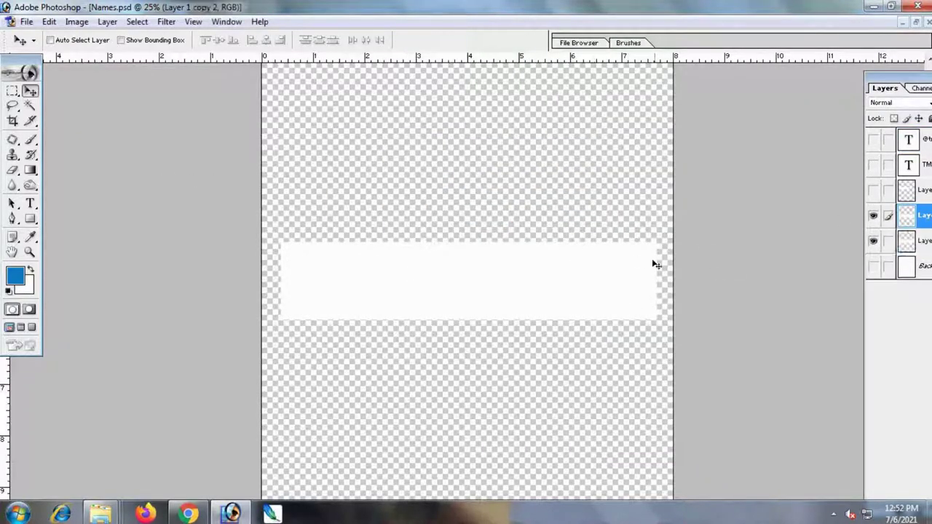
# - Move the white bar below the name and shrink it to about half size
pyautogui.moveTo(657, 265); pyautogui.dragTo(528, 284)
pyautogui.hotkey('ctrl', 't')
pyautogui.click(873, 140)
pyautogui.click(873, 165)
pyautogui.click(873, 191)
pyautogui.moveTo(658, 404); pyautogui.dragTo(481, 366)
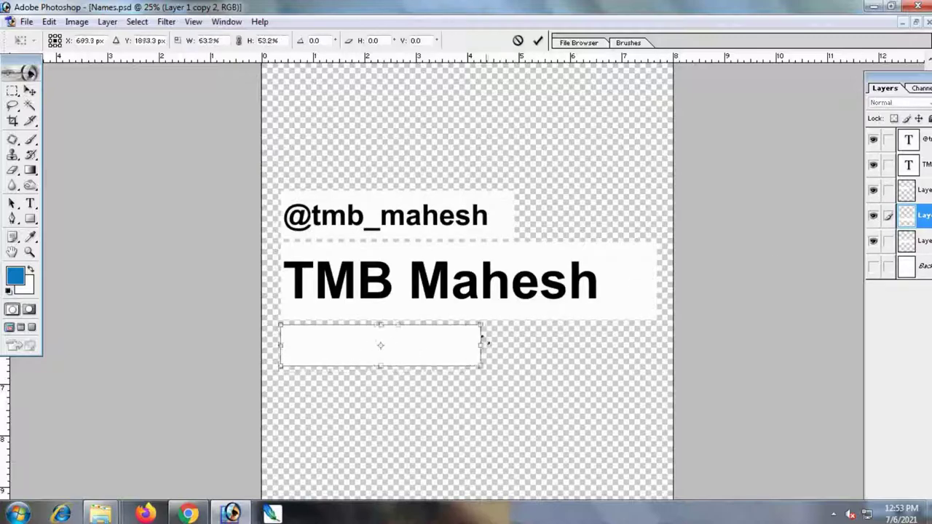
pyautogui.press('Return')
# - Cut a slanted end off the lower bar with a Pen path and fill it pink
pyautogui.hotkey('ctrl', '+')
pyautogui.hotkey('ctrl', '+')
pyautogui.scroll(-2, 608, 364)
pyautogui.press('p')
pyautogui.hotkey('ctrl', '+')
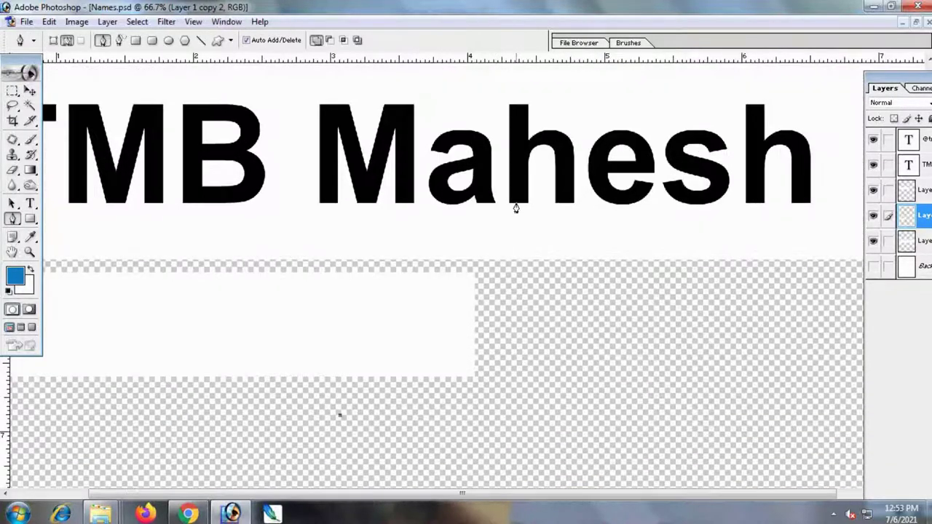
pyautogui.click(340, 419)
pyautogui.hotkey('ctrl', 'Return')
pyautogui.press('Delete')
pyautogui.press('g')
pyautogui.click(23, 285)
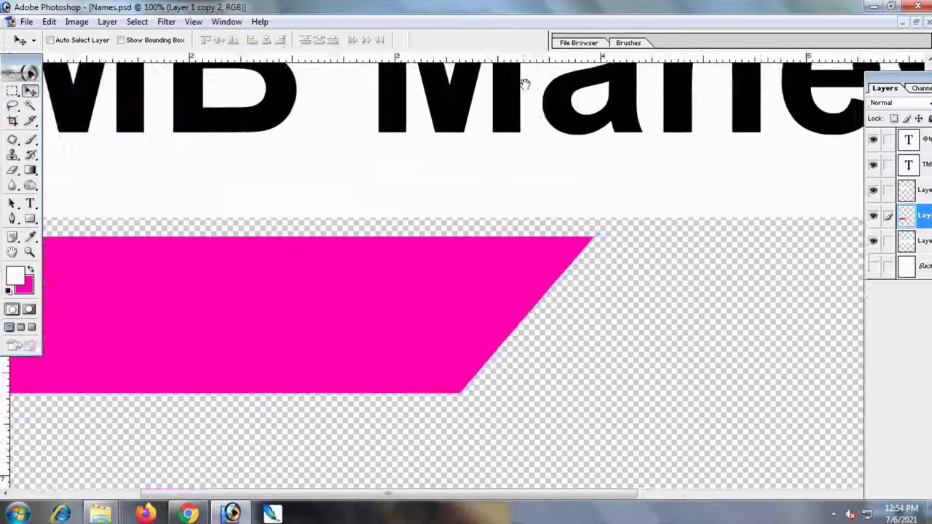
# - Duplicate the pink banner, darken the copy with Levels, and offset it as a shadow
pyautogui.hotkey('ctrl', 't')
pyautogui.press('Return')
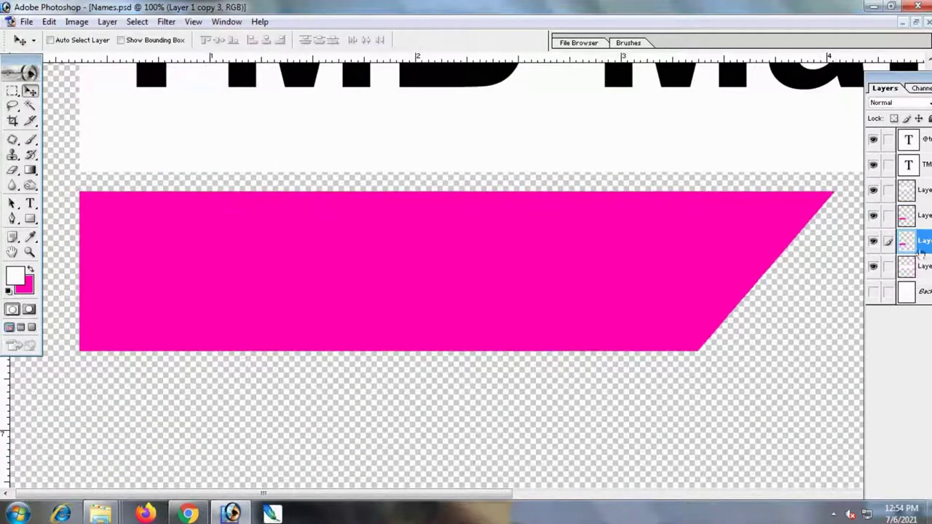
pyautogui.hotkey('ctrl', 'm')
pyautogui.click(354, 218)
pyautogui.hotkey('ctrl', 'l')
pyautogui.click(784, 124)
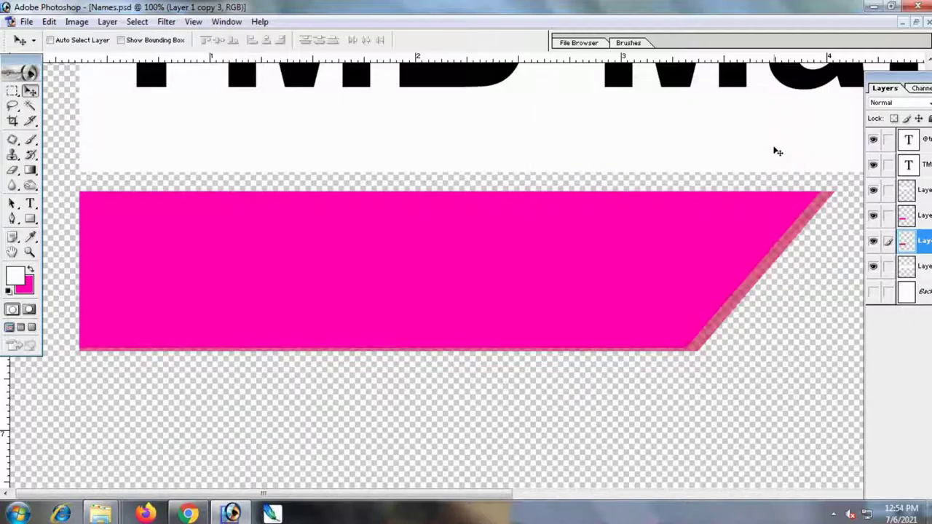
pyautogui.hotkey('ctrl', '+')
pyautogui.hotkey('ctrl', '+')
pyautogui.hotkey('ctrl', '-')
pyautogui.hotkey('ctrl', '-')
pyautogui.hotkey('ctrl', 't')
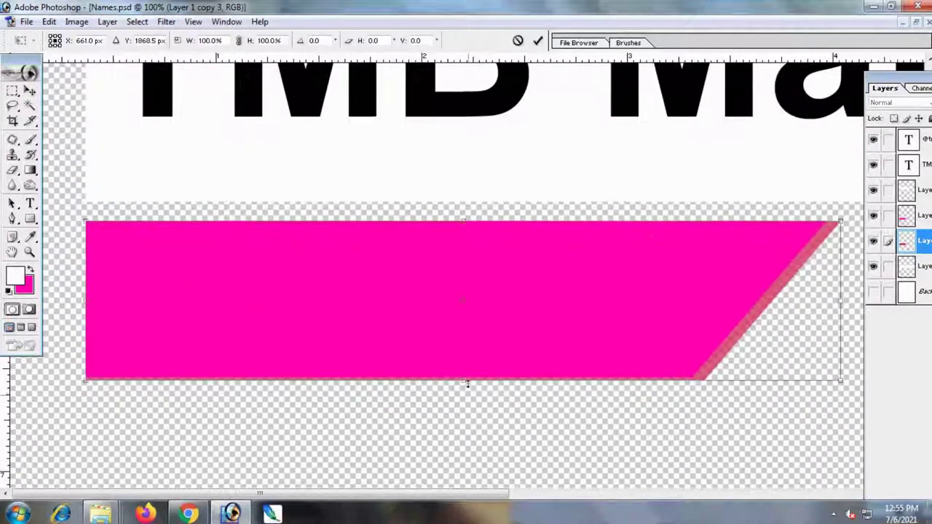
pyautogui.press('Return')
pyautogui.hotkey('ctrl', 'l')
pyautogui.press('Return')
# - Apply a Gaussian Blur to soften the banner shadow
pyautogui.hotkey('ctrl', 'alt', 'f')
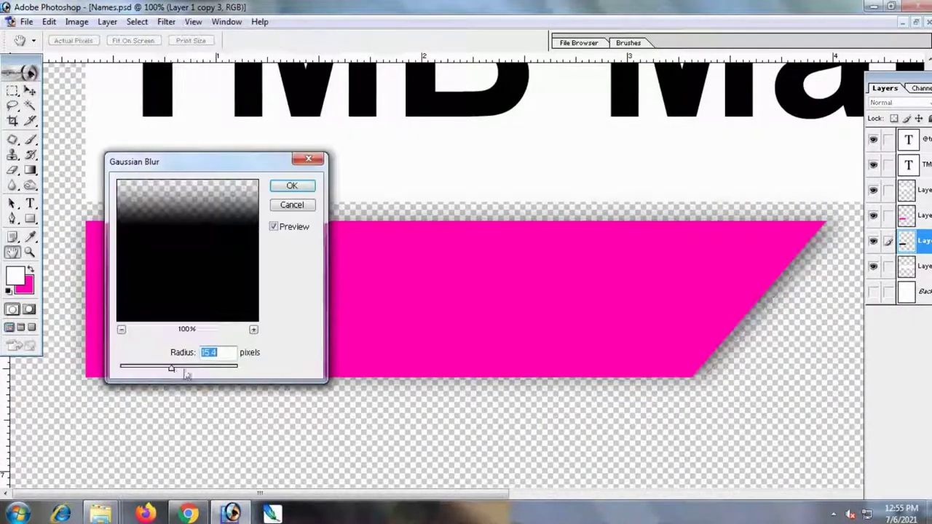
pyautogui.press('Return')
pyautogui.press('v')
pyautogui.hotkey('ctrl', '-')
pyautogui.hotkey('ctrl', '-')
pyautogui.hotkey('alt', '[')
pyautogui.hotkey('ctrl', '+')
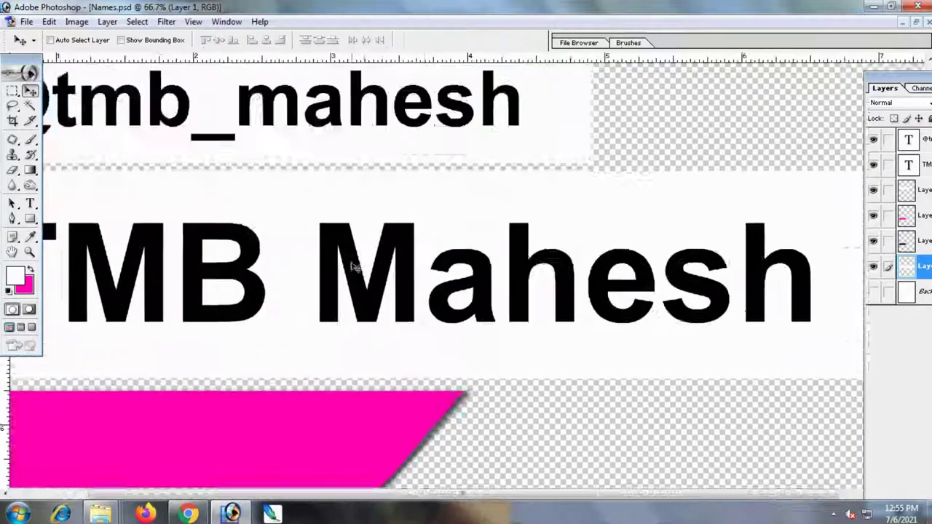
# - Copy the TMB Mahesh text onto the pink banner and shrink it to fit
pyautogui.moveTo(321, 193); pyautogui.dragTo(321, 364)
pyautogui.hotkey('ctrl', 't')
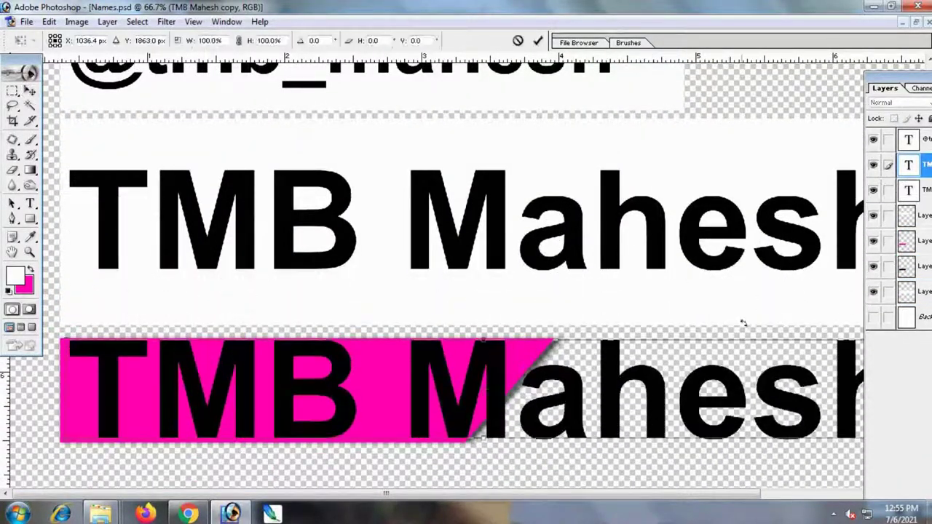
pyautogui.hotkey('ctrl', '-')
pyautogui.moveTo(728, 393); pyautogui.dragTo(415, 375)
pyautogui.hotkey('ctrl', '+')
pyautogui.hotkey('ctrl', '+')
pyautogui.moveTo(694, 210); pyautogui.dragTo(782, 219)
pyautogui.press('Return')
# - Retype the banner text as Youtuber in white Regular style
pyautogui.press('t')
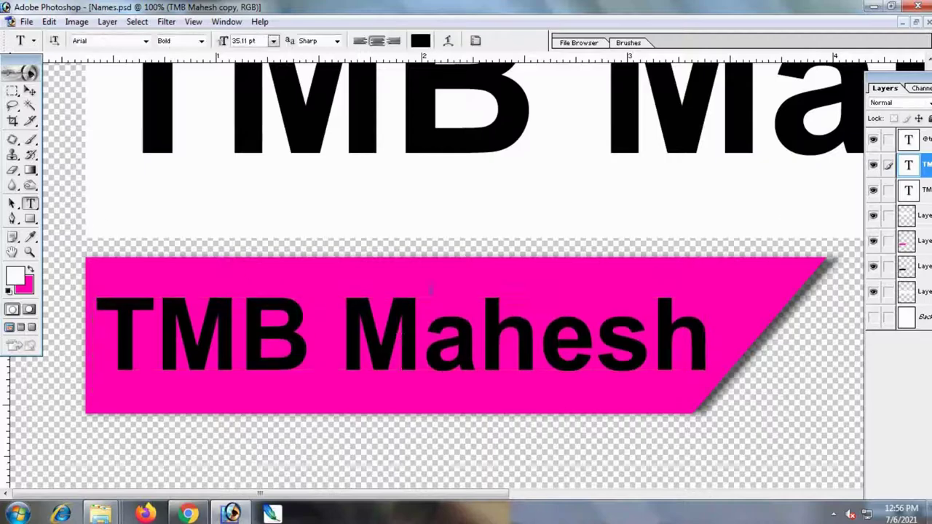
pyautogui.click(686, 335)
pyautogui.press('BackSpace')
pyautogui.press('BackSpace')
pyautogui.press('BackSpace')
pyautogui.press('BackSpace')
pyautogui.press('BackSpace')
pyautogui.press('BackSpace')
pyautogui.write('Y')
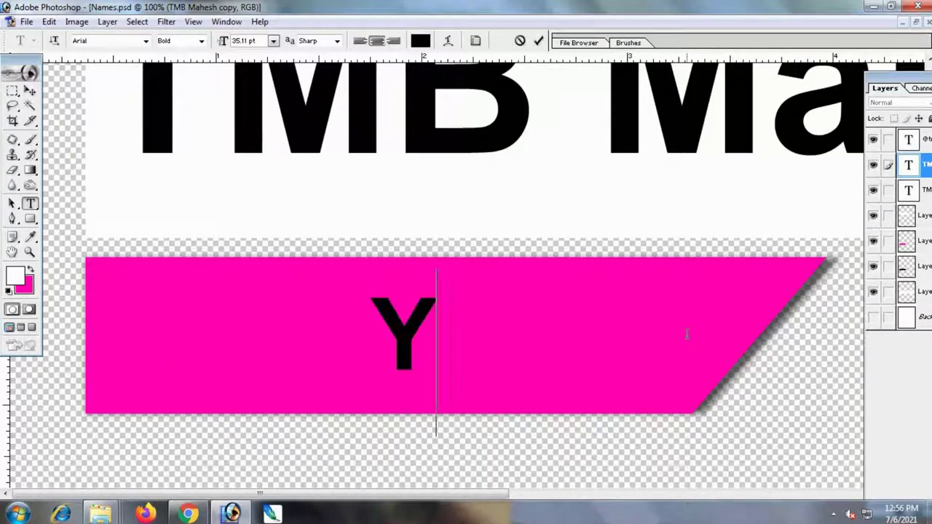
pyautogui.write('outuber')
pyautogui.hotkey('ctrl', 'Return')
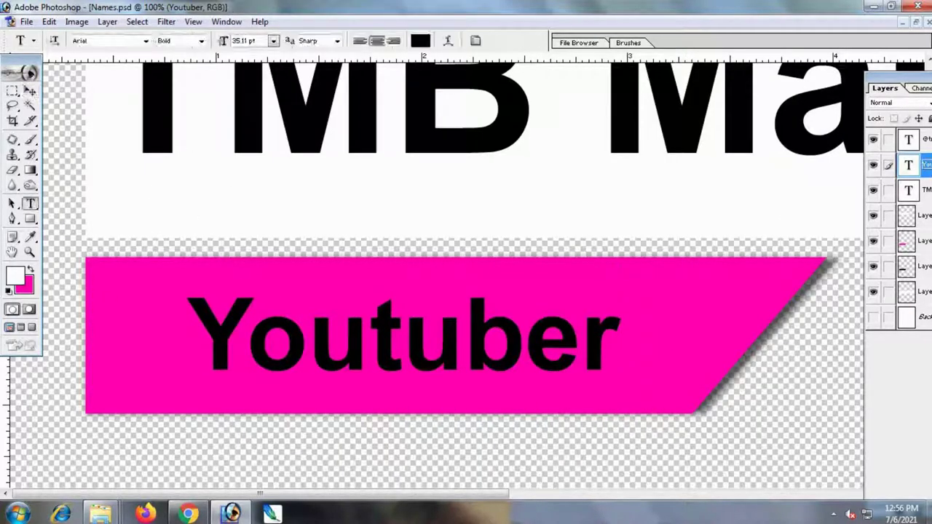
pyautogui.click(421, 42)
pyautogui.click(180, 41)
pyautogui.click(27, 91)
# - Save the Youtuber banner as a PNG copy with default options
pyautogui.hotkey('ctrl', '-')
pyautogui.hotkey('ctrl', '-')
pyautogui.hotkey('ctrl', '-')
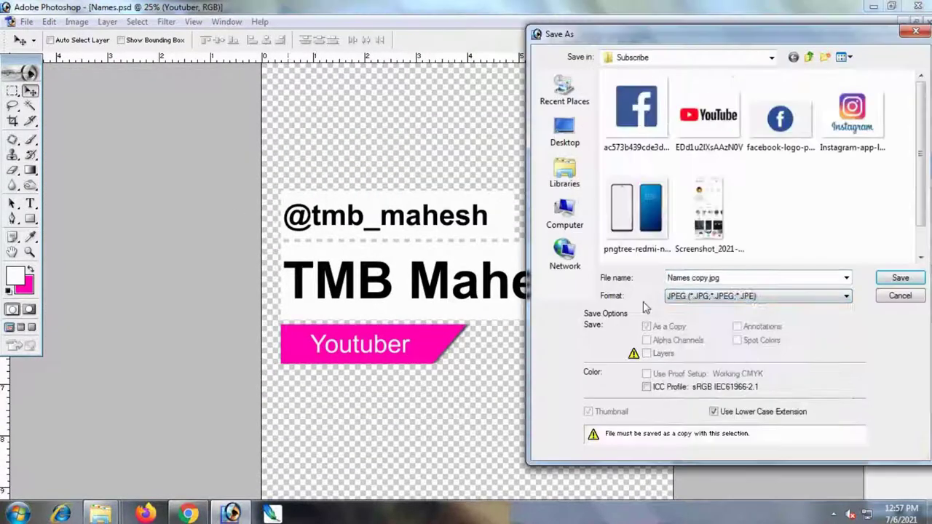
pyautogui.click(846, 296)
pyautogui.click(757, 424)
pyautogui.press('Return')
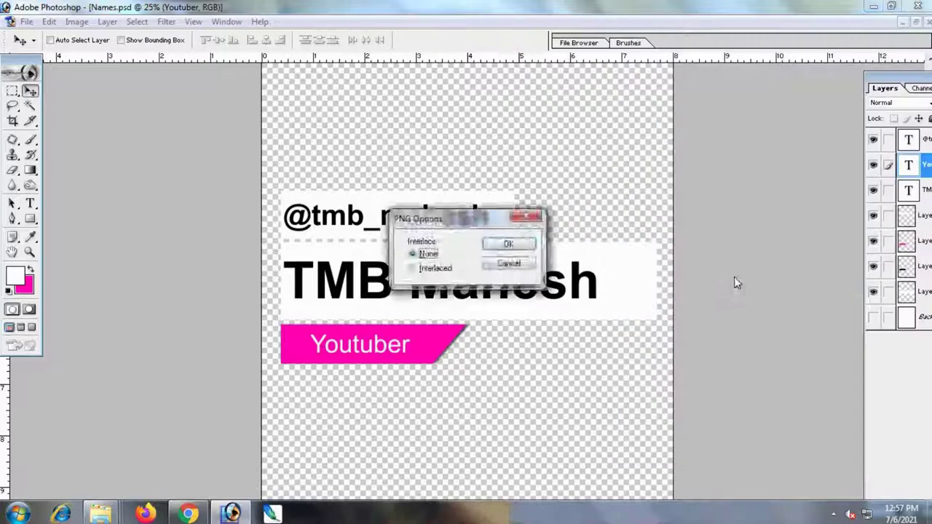
pyautogui.press('Return')
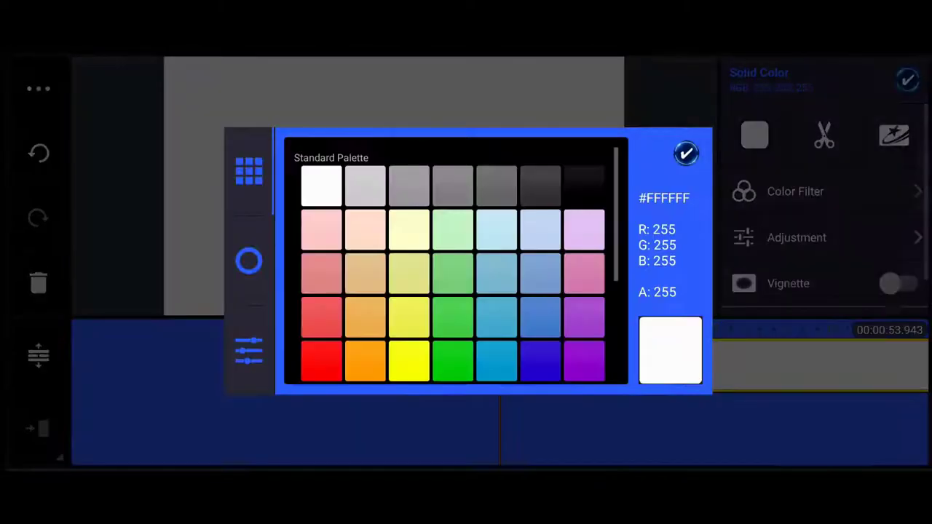
# - Set the solid colour clip to green #00CC05 and close its settings
pyautogui.click(686, 153)
pyautogui.click(755, 135)
pyautogui.scroll(-2, 451, 277)
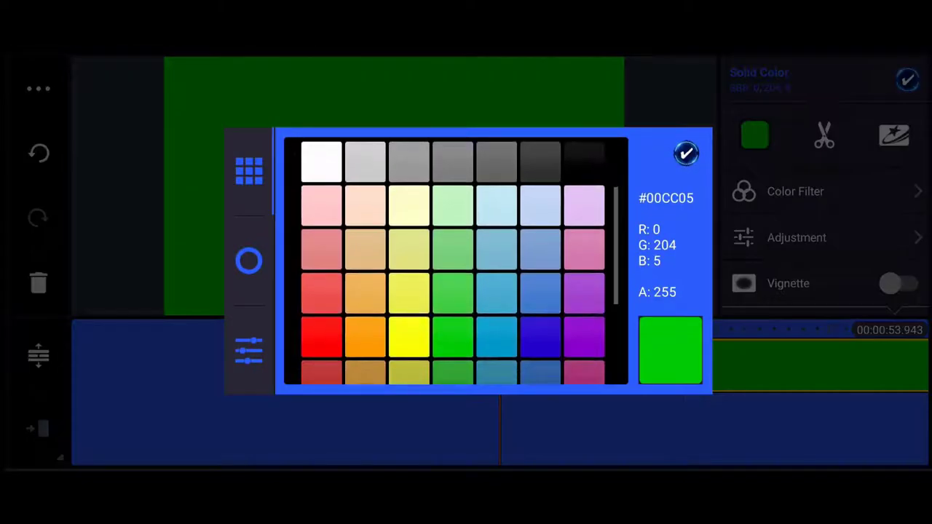
pyautogui.click(686, 153)
pyautogui.click(907, 80)
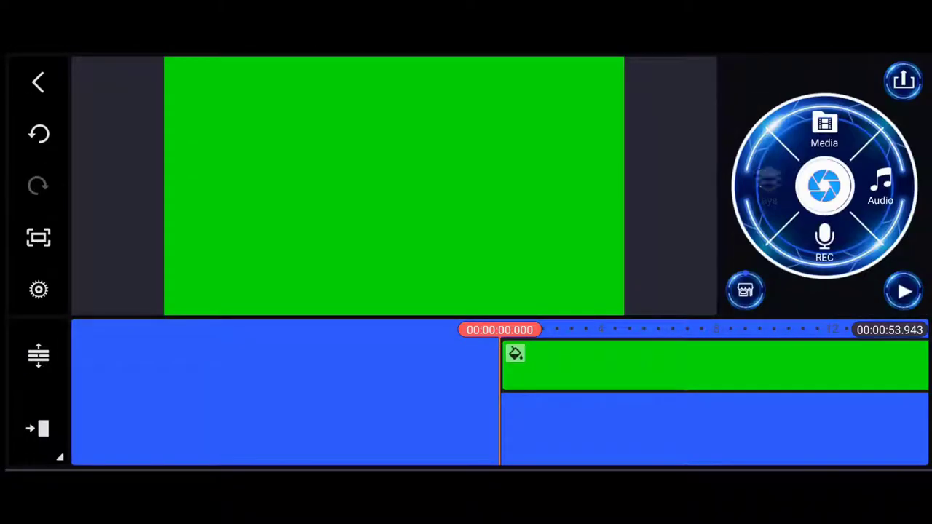
pyautogui.click(824, 129)
# - Add the phone mockup image from FB Lower, move it left and enlarge it about 1.5x
pyautogui.click(698, 410)
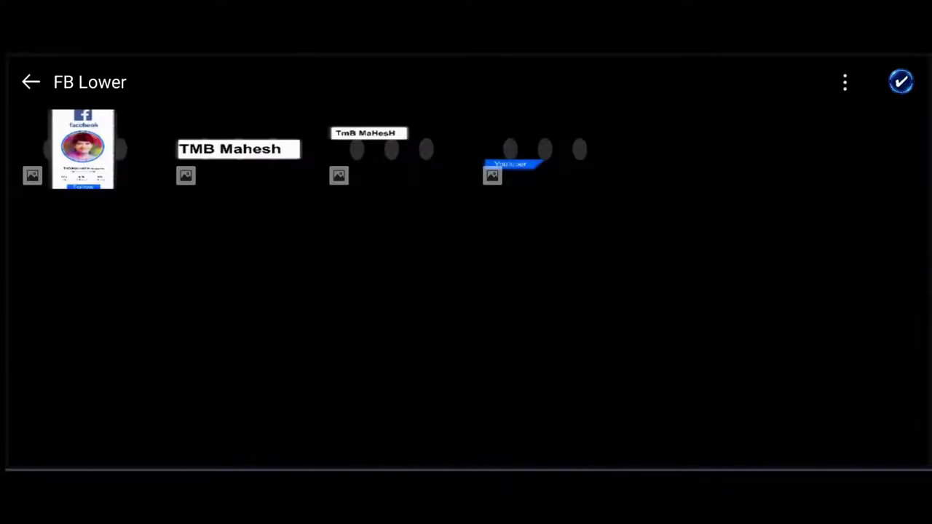
pyautogui.click(83, 145)
pyautogui.moveTo(395, 186); pyautogui.dragTo(235, 186)
pyautogui.moveTo(306, 282); pyautogui.dragTo(340, 327)
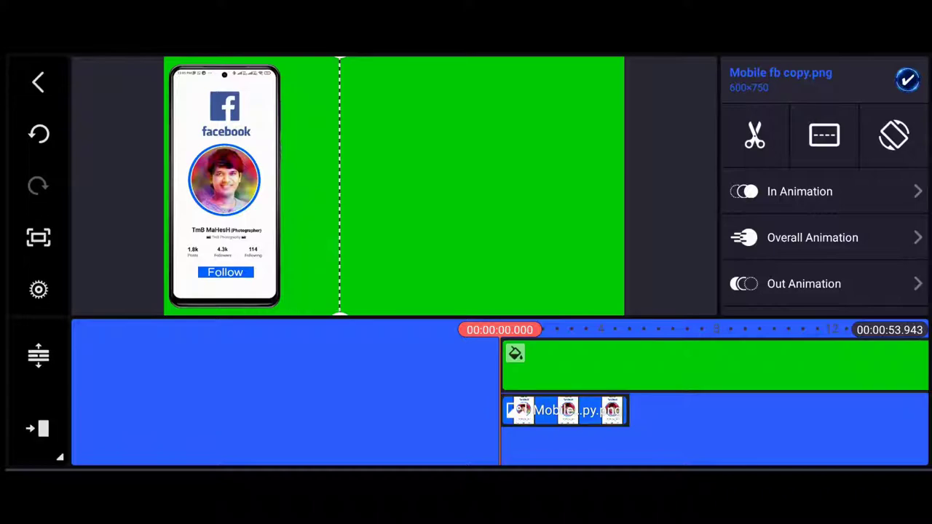
# - Shorten the phone's entrance animation to about 0.7 seconds
pyautogui.click(799, 191)
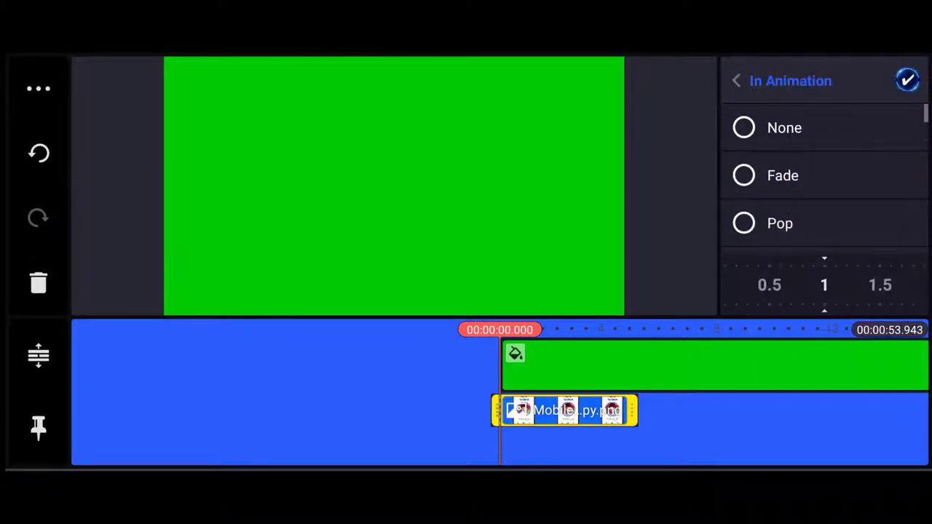
pyautogui.moveTo(824, 285); pyautogui.dragTo(857, 285)
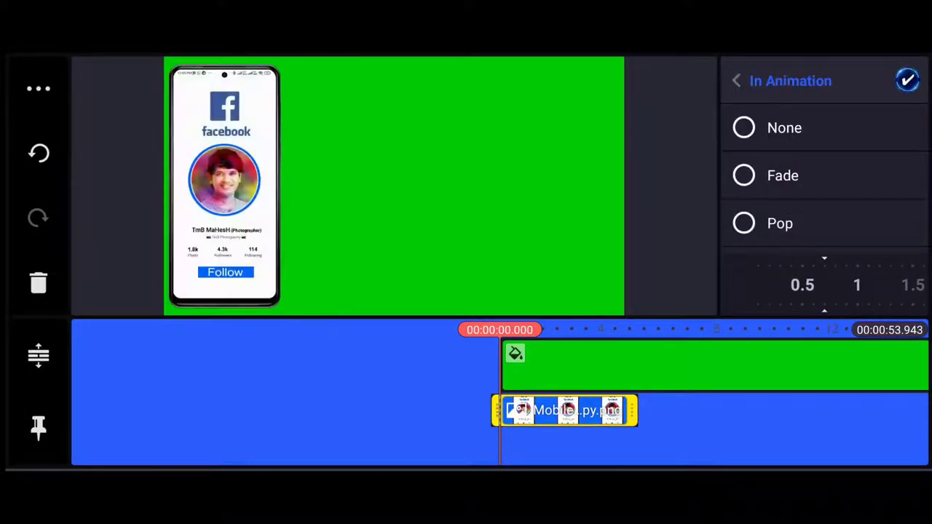
pyautogui.click(907, 80)
# - Extend the phone clip to about 10.417 seconds and preview it
pyautogui.moveTo(634, 410); pyautogui.dragTo(743, 410)
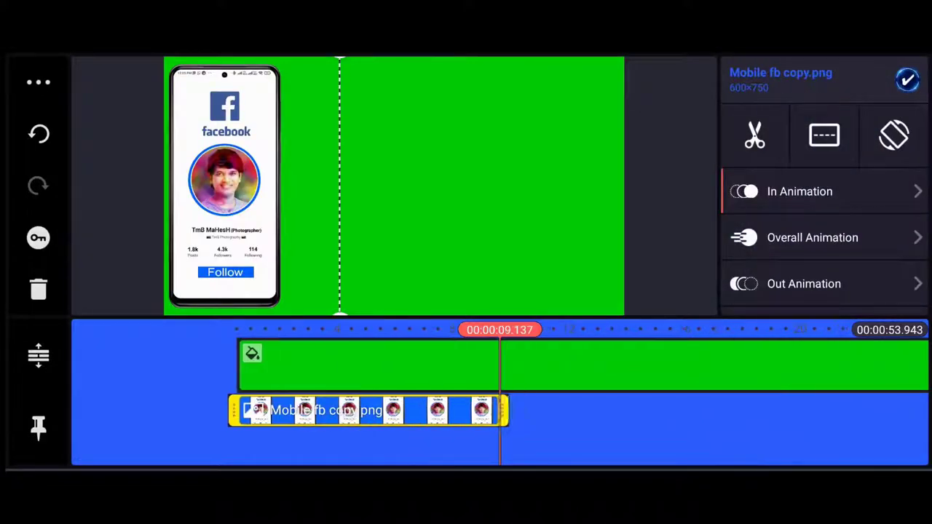
pyautogui.click(907, 80)
pyautogui.click(364, 410)
pyautogui.moveTo(504, 409); pyautogui.dragTo(540, 410)
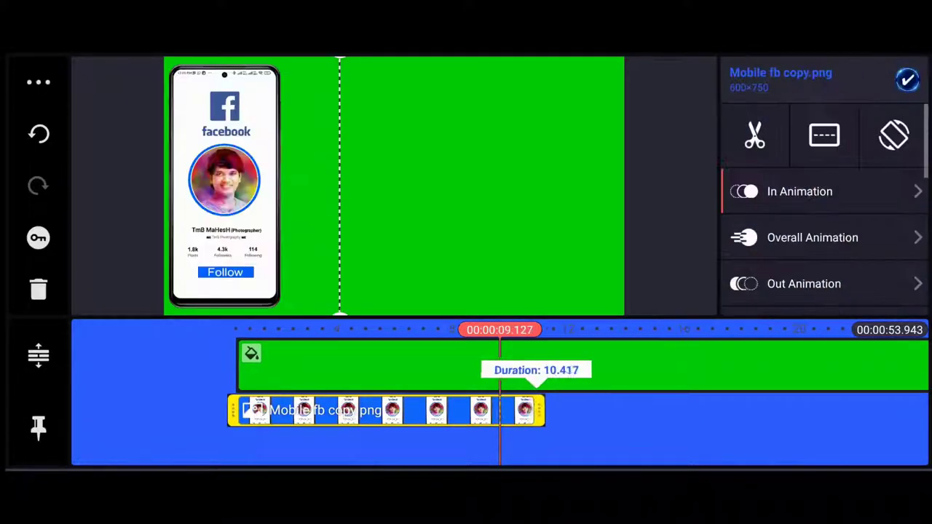
pyautogui.click(908, 80)
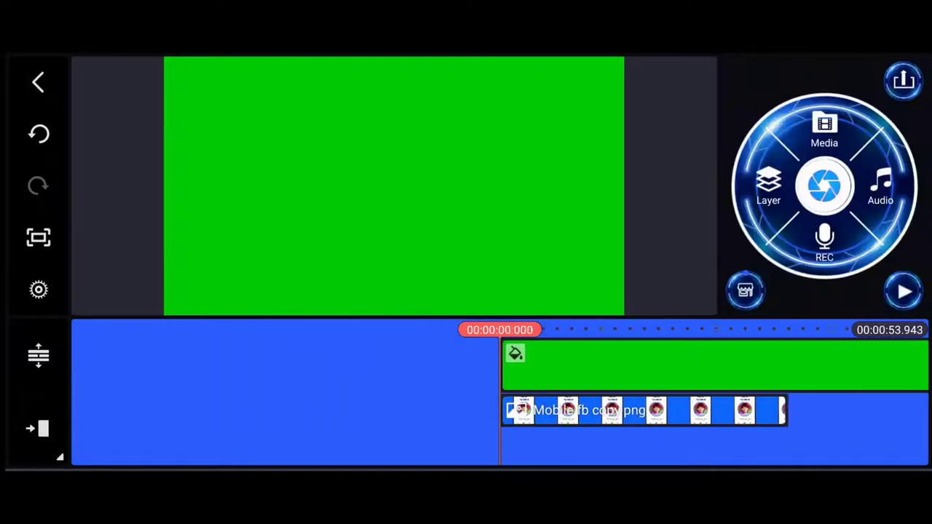
pyautogui.click(903, 292)
# - Give the phone clip a Slide Right entrance, preview it, and reopen the FB Lower folder
pyautogui.click(619, 410)
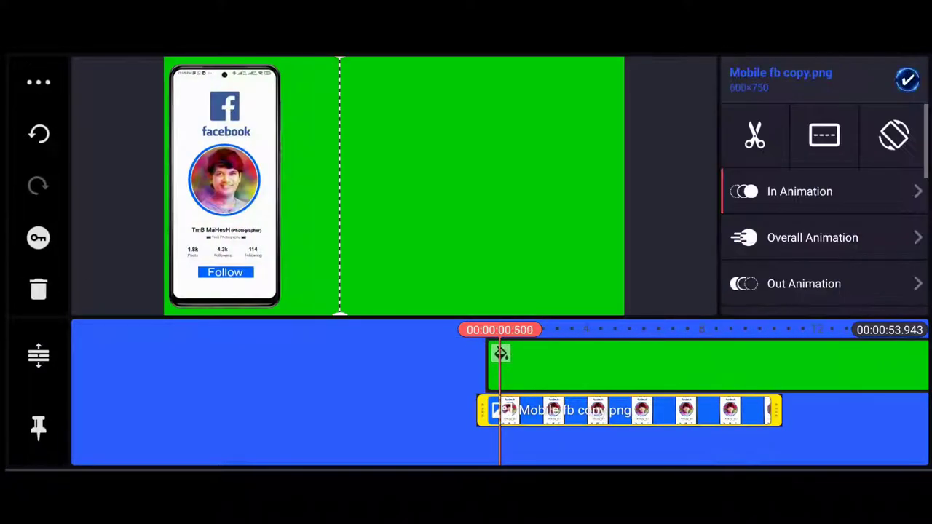
pyautogui.click(801, 189)
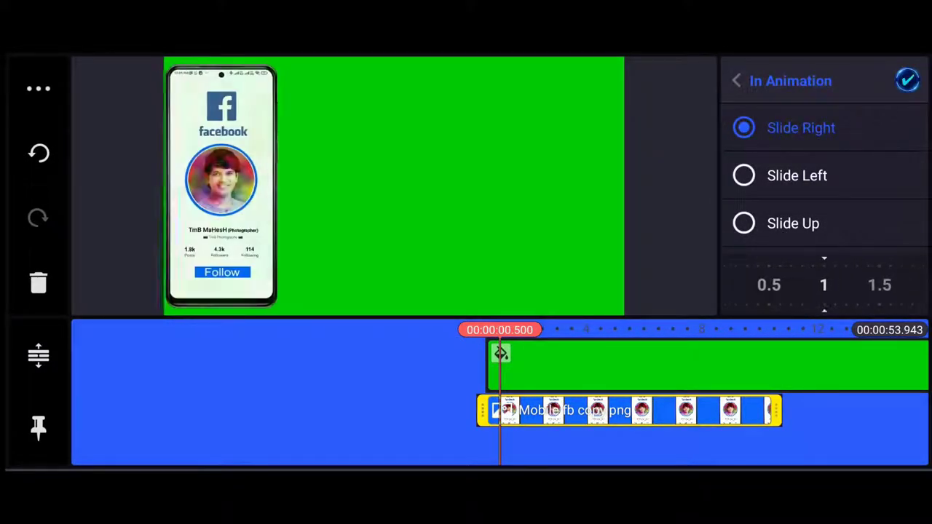
pyautogui.click(907, 80)
pyautogui.click(903, 291)
pyautogui.click(903, 291)
pyautogui.moveTo(582, 371); pyautogui.dragTo(622, 371)
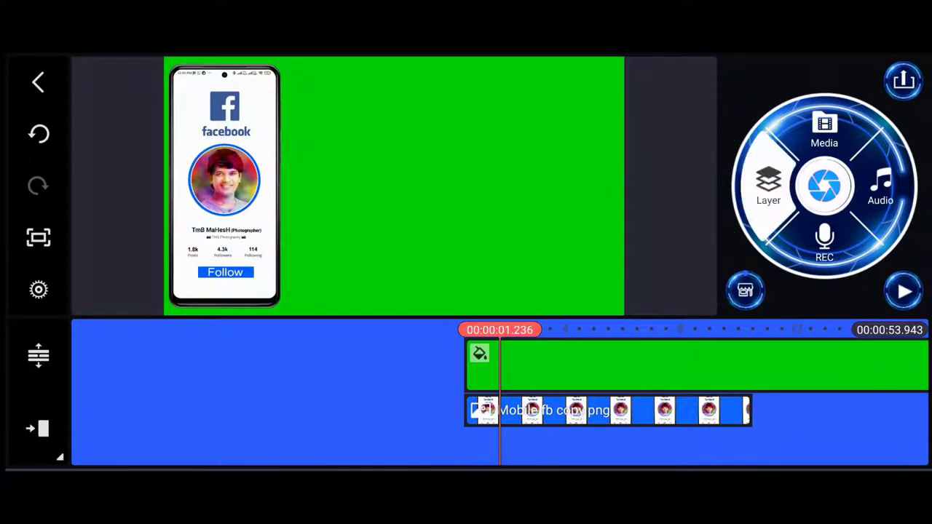
pyautogui.click(824, 133)
pyautogui.click(698, 408)
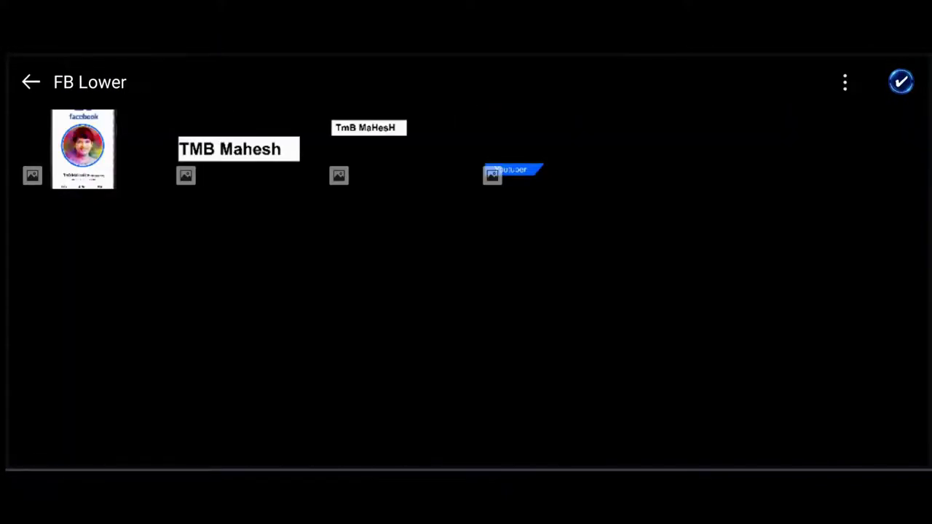
# - Add the TmB MaHesH name image as a layer, check its animation and arrange options, and preview
pyautogui.click(368, 145)
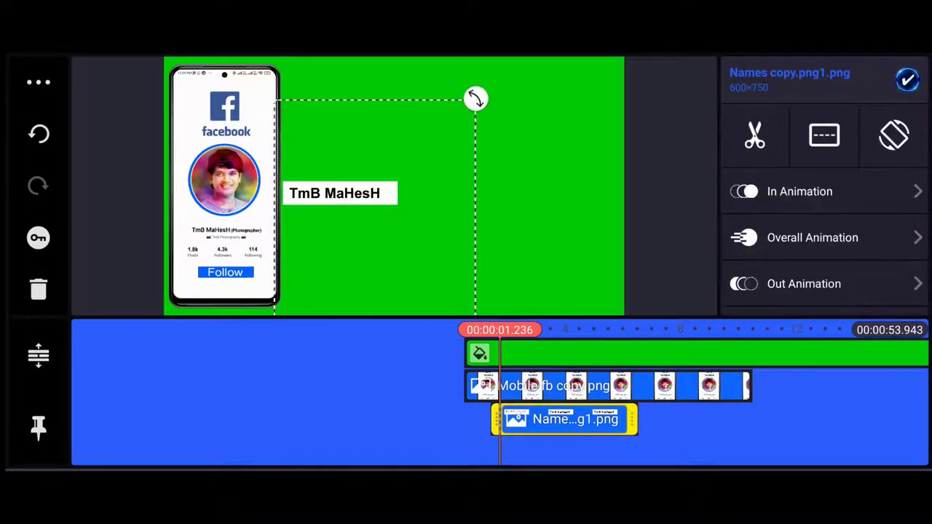
pyautogui.click(799, 191)
pyautogui.click(907, 80)
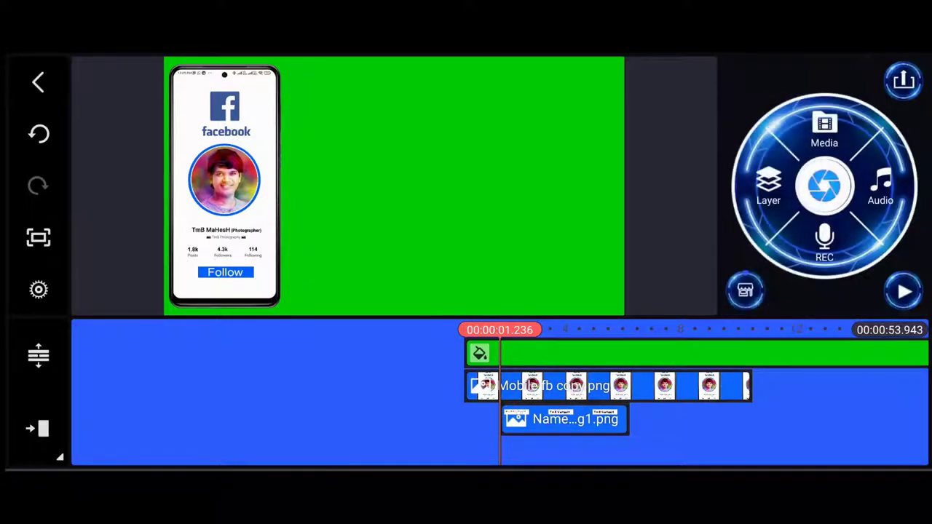
pyautogui.click(564, 420)
pyautogui.click(39, 89)
pyautogui.click(906, 81)
pyautogui.click(903, 290)
pyautogui.click(903, 290)
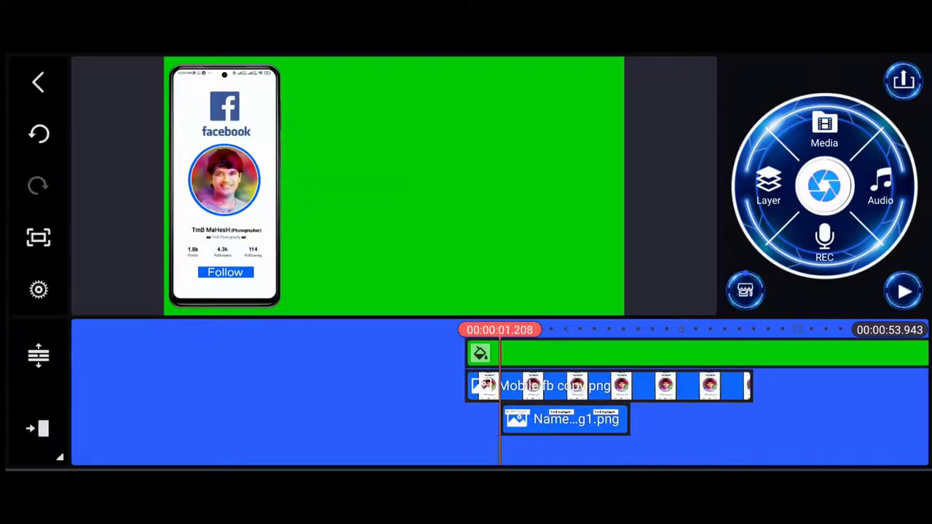
# - Add the TMB Mahesh name image from FB Lower and place it beneath the first name
pyautogui.click(768, 189)
pyautogui.click(715, 98)
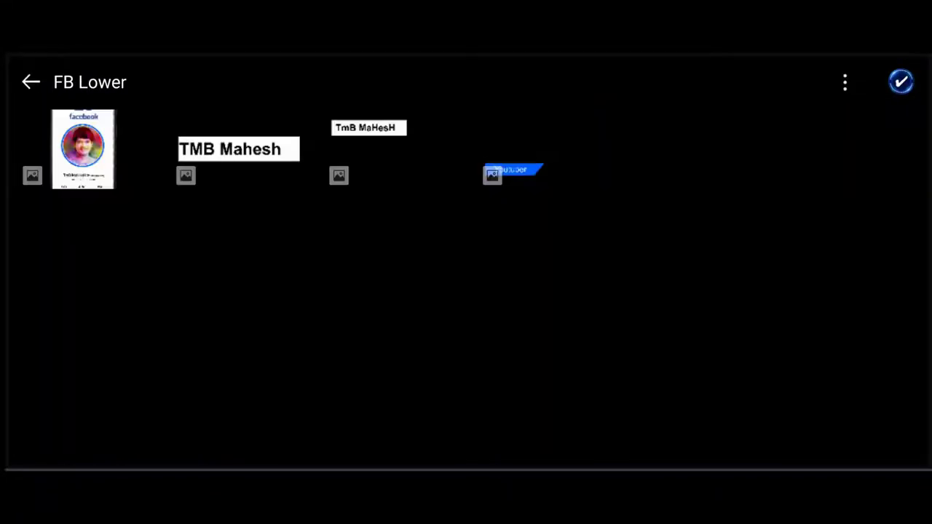
pyautogui.click(239, 149)
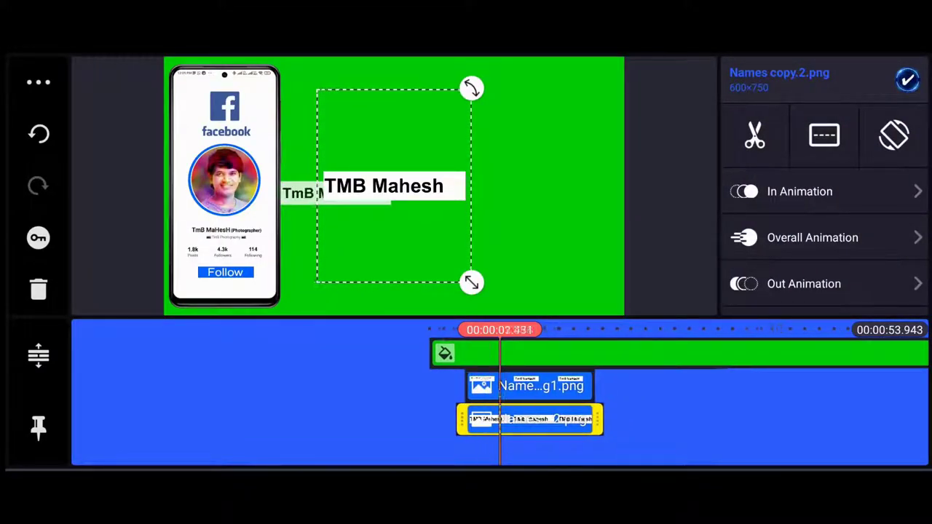
pyautogui.moveTo(583, 393); pyautogui.dragTo(549, 393)
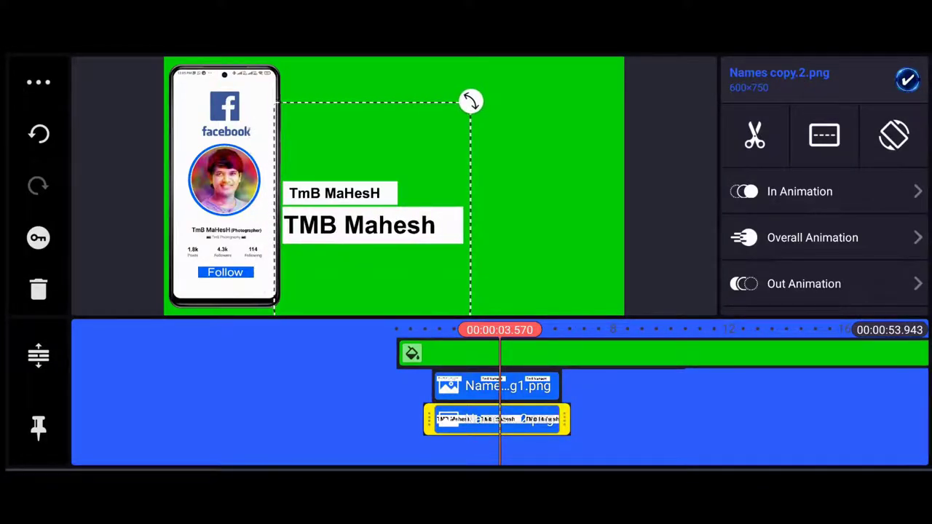
# - Give the TMB Mahesh layer an entrance animation at about 1.2 seconds
pyautogui.moveTo(437, 444); pyautogui.dragTo(506, 444)
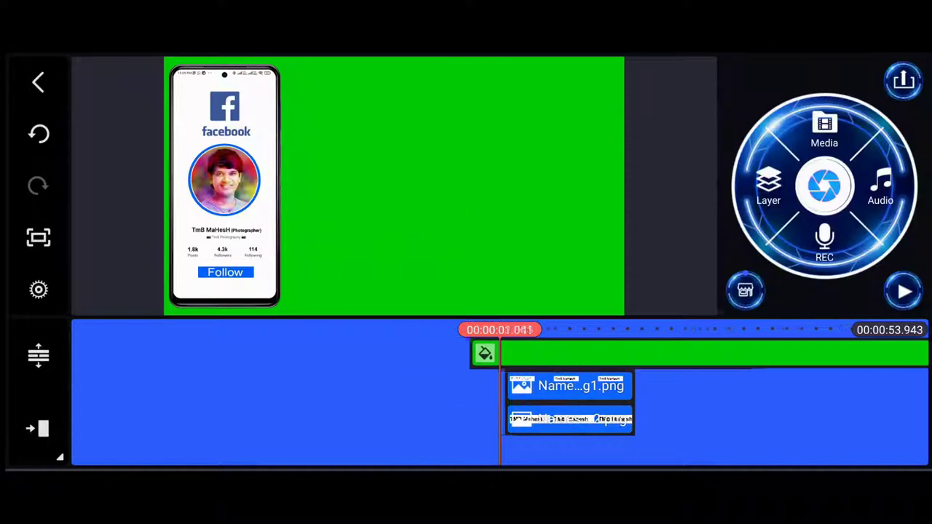
pyautogui.click(564, 420)
pyautogui.click(800, 192)
pyautogui.click(801, 271)
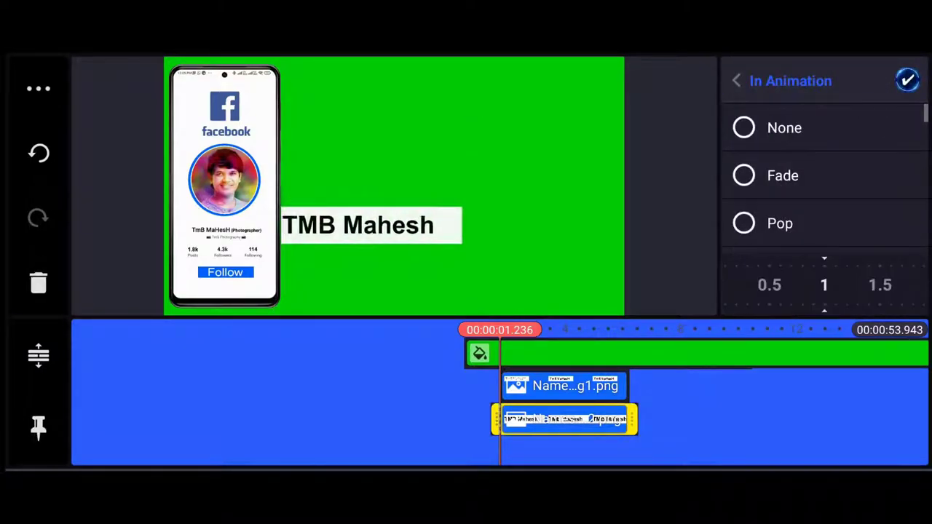
pyautogui.click(907, 81)
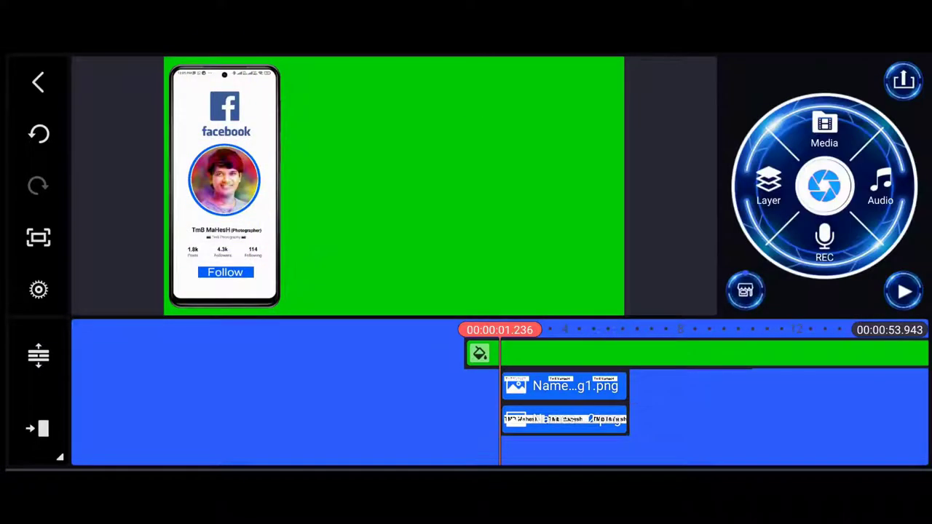
# - Add the Youtuber tag image from FB Lower and position it beside the phone
pyautogui.click(768, 186)
pyautogui.click(824, 135)
pyautogui.click(511, 169)
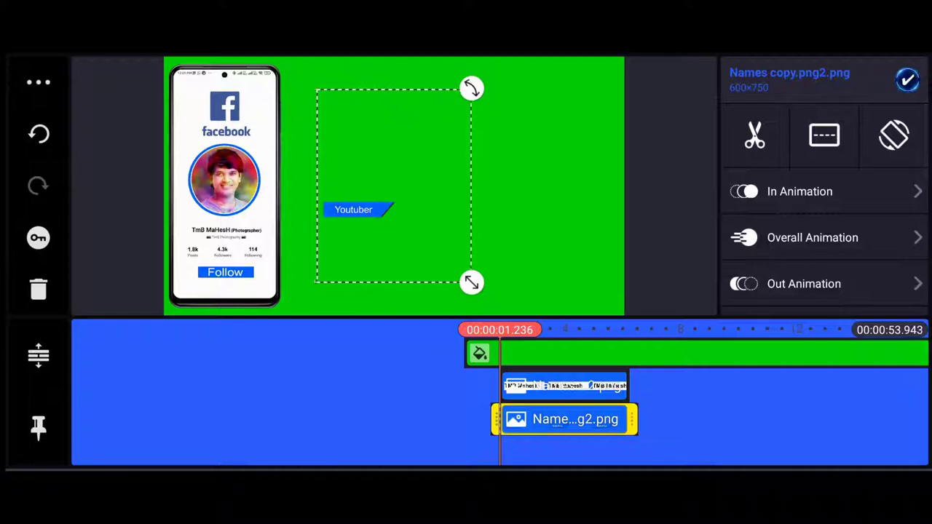
pyautogui.moveTo(553, 393); pyautogui.dragTo(509, 393)
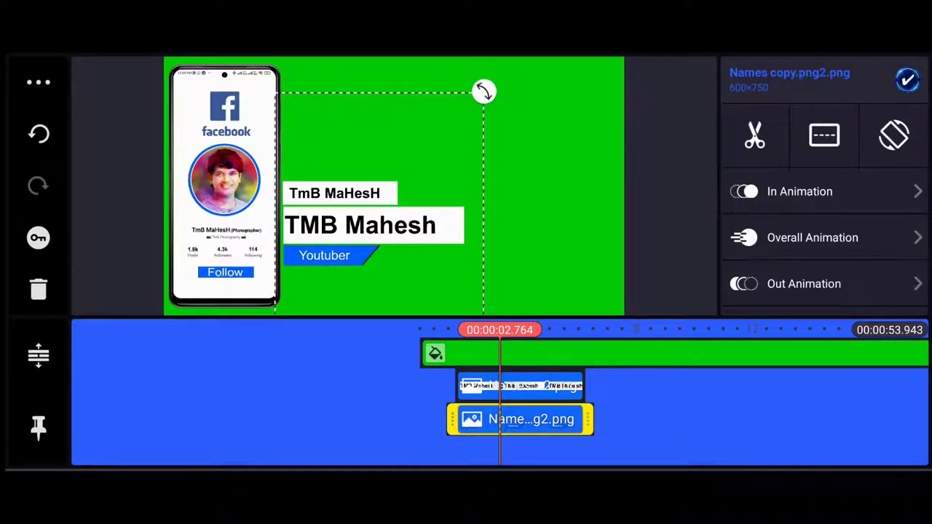
pyautogui.click(907, 80)
# - Set an entrance animation for the Youtuber tag layer
pyautogui.click(520, 420)
pyautogui.click(799, 191)
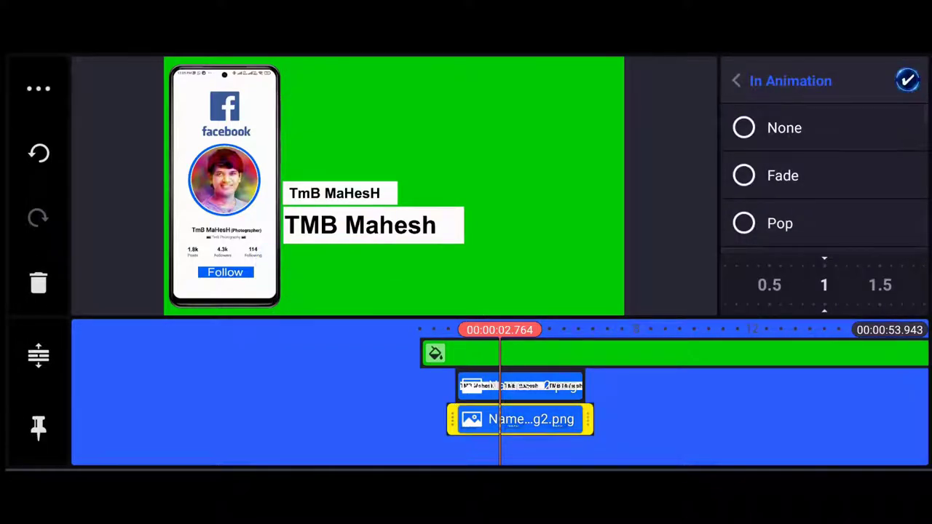
pyautogui.click(907, 80)
pyautogui.click(520, 420)
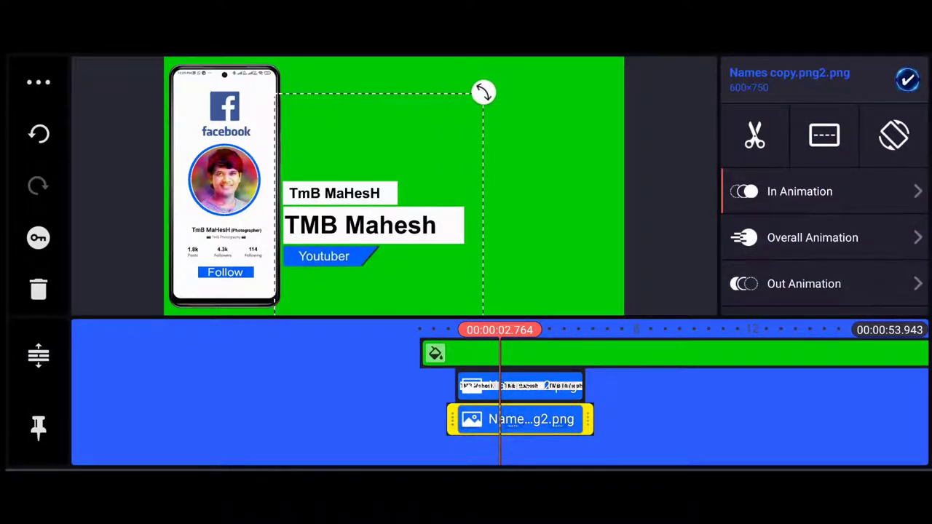
# - Place the playhead where the phone clip ends, around 10 seconds
pyautogui.click(907, 80)
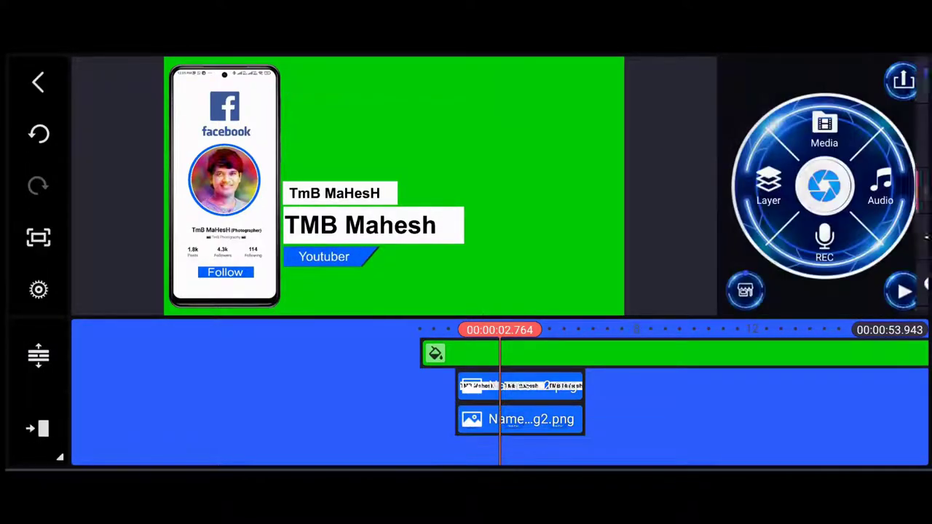
pyautogui.scroll(1, 520, 415)
pyautogui.click(520, 397)
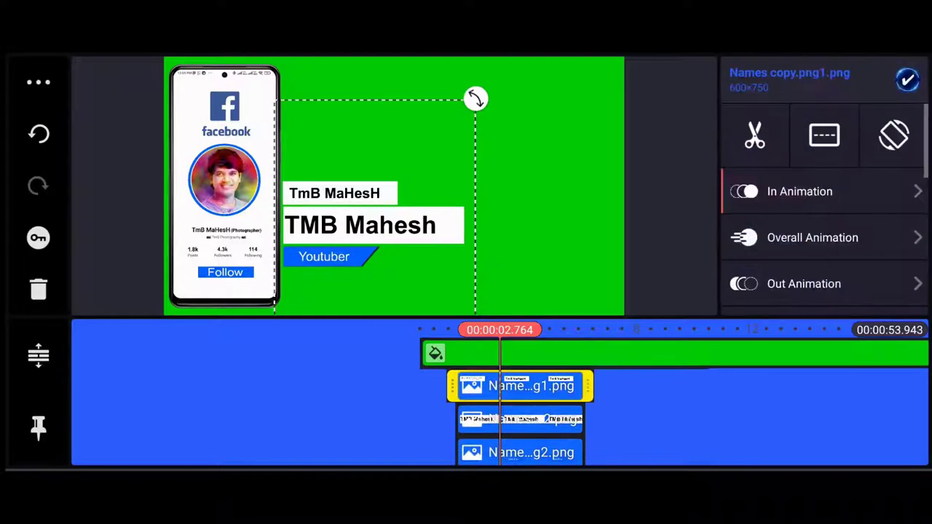
pyautogui.moveTo(655, 437); pyautogui.dragTo(437, 436)
pyautogui.click(437, 419)
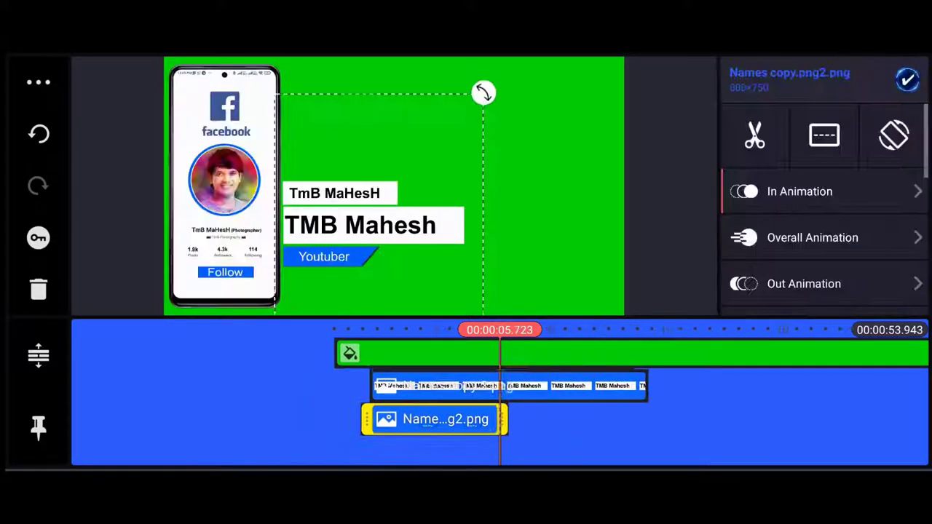
pyautogui.moveTo(582, 430); pyautogui.dragTo(585, 429)
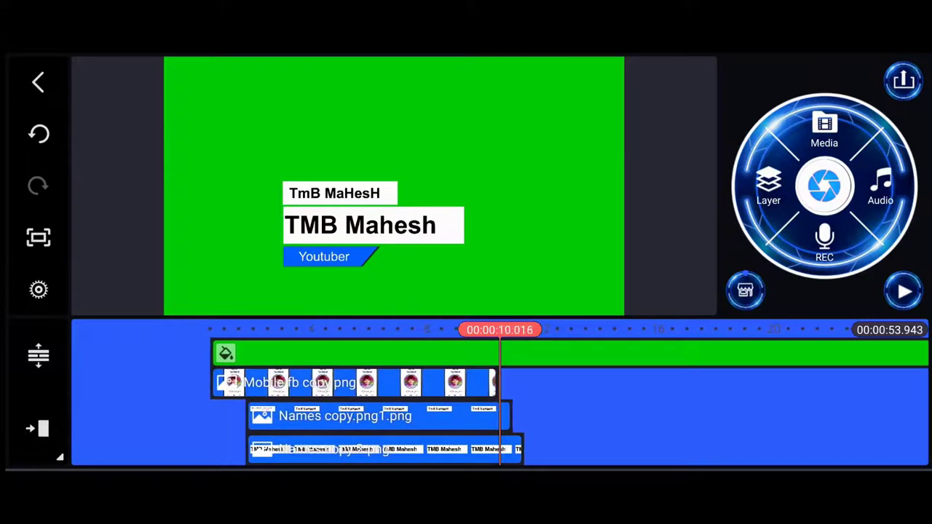
# - Trim the three name layers so they end at the playhead
pyautogui.click(374, 415)
pyautogui.click(754, 135)
pyautogui.click(821, 219)
pyautogui.click(755, 135)
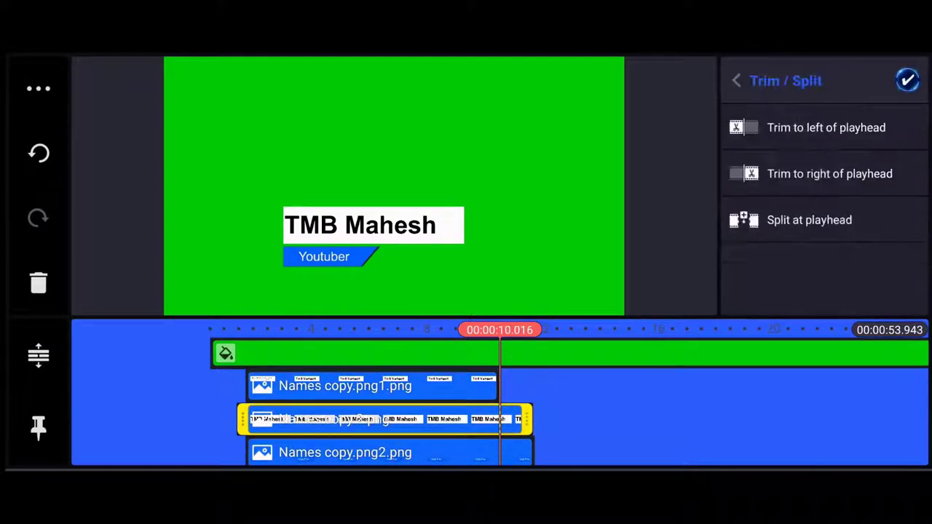
pyautogui.click(829, 174)
pyautogui.click(364, 453)
pyautogui.click(754, 134)
pyautogui.click(829, 174)
pyautogui.click(907, 80)
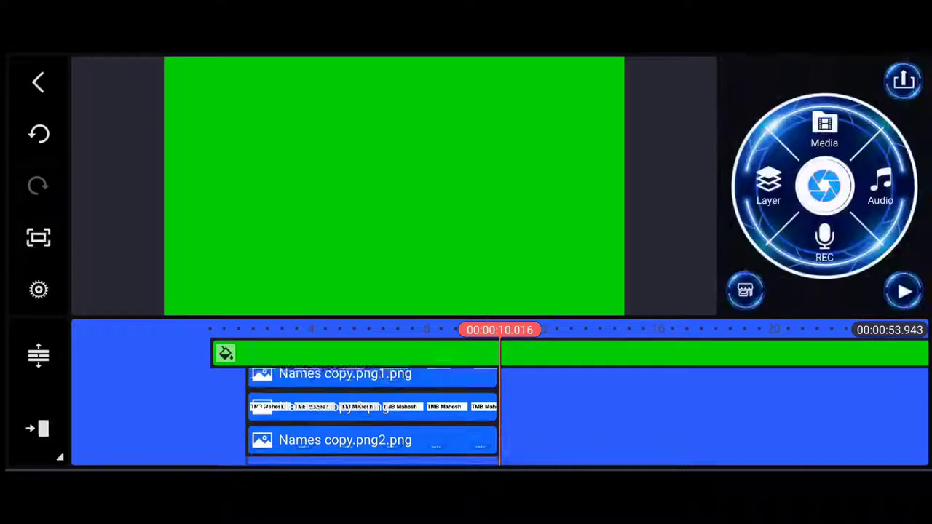
# - Give the phone a slide-down exit, extend it to 10.248 s, then open Names copy.png1.png's exit animation
pyautogui.scroll(-2, 349, 423)
pyautogui.click(350, 410)
pyautogui.click(803, 284)
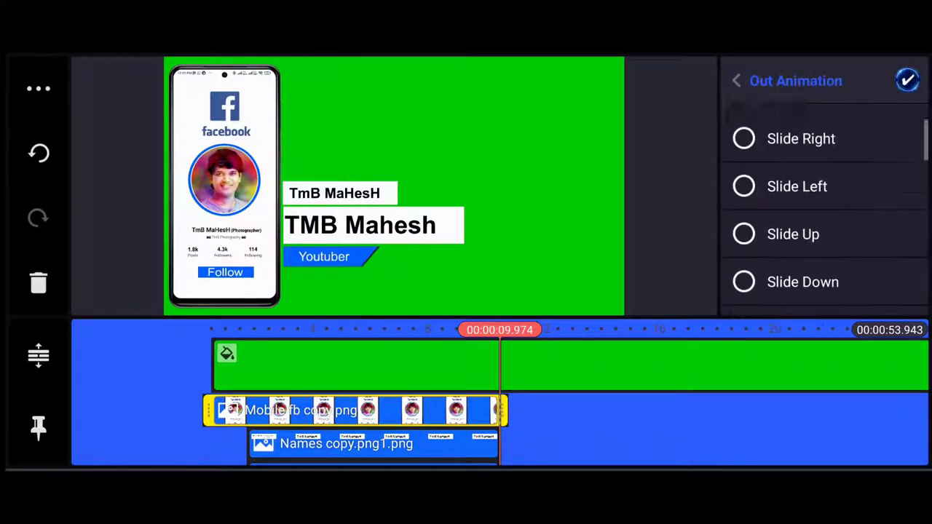
pyautogui.click(800, 279)
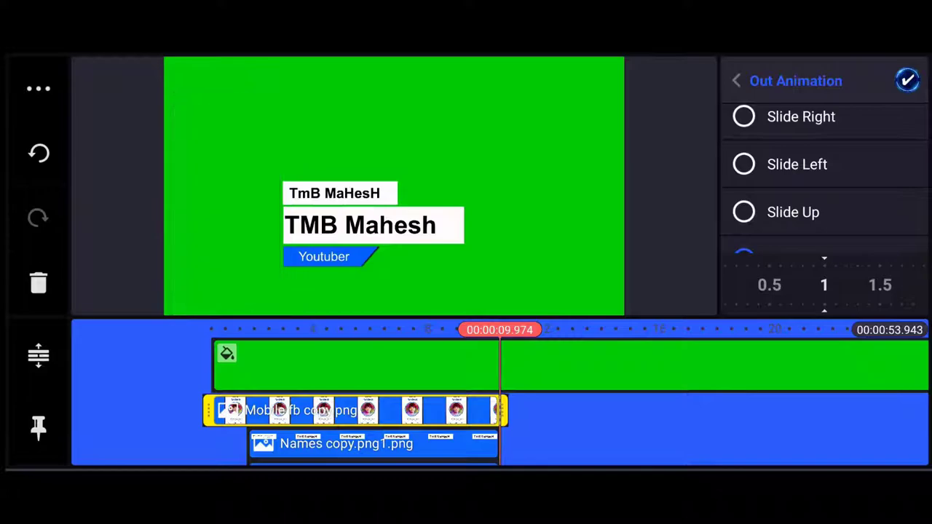
pyautogui.moveTo(504, 410); pyautogui.dragTo(514, 410)
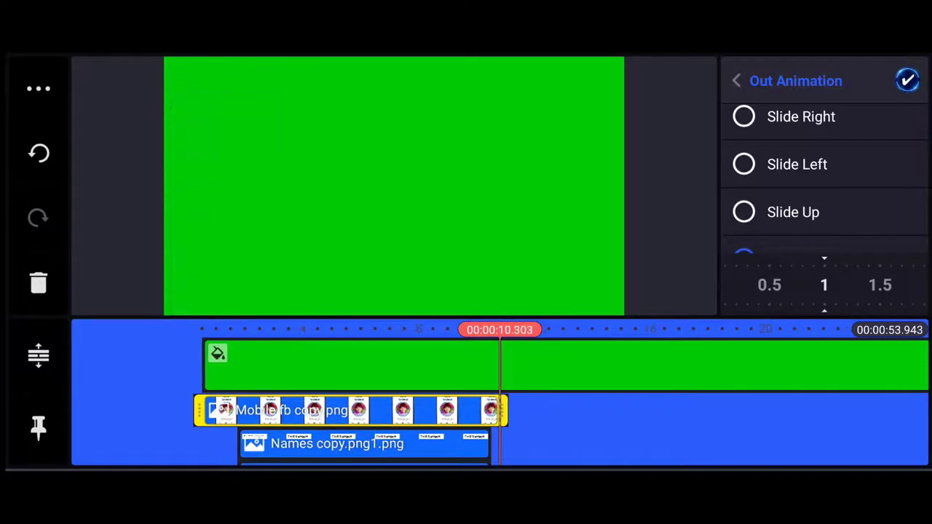
pyautogui.click(907, 80)
pyautogui.click(349, 412)
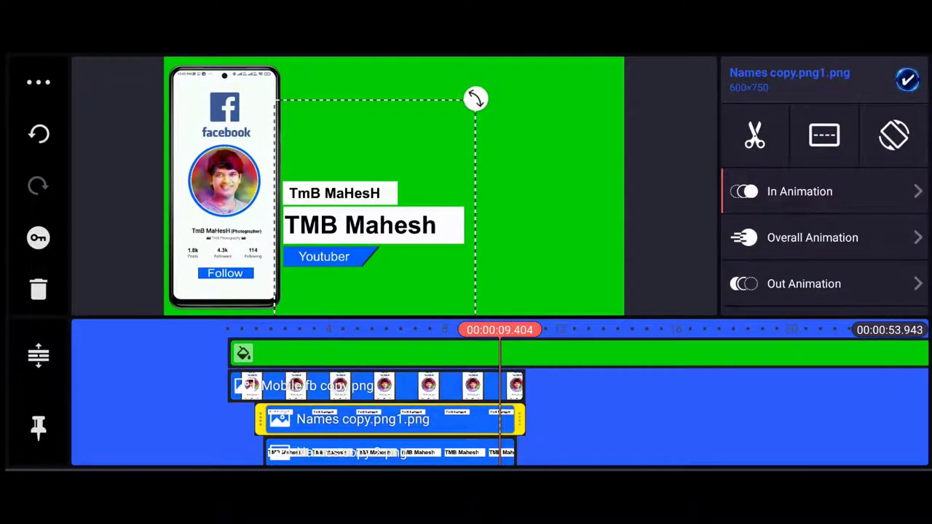
pyautogui.click(804, 284)
pyautogui.click(907, 80)
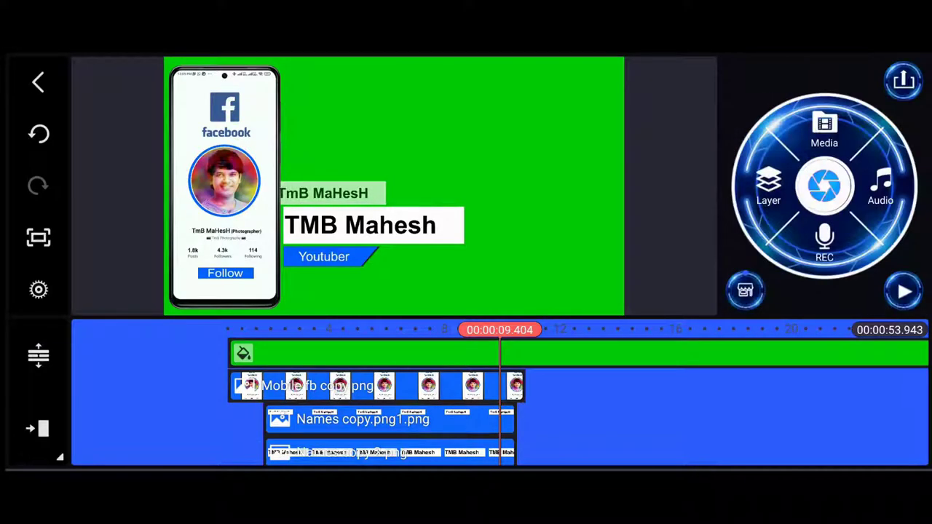
pyautogui.scroll(-1, 379, 418)
pyautogui.click(390, 419)
pyautogui.click(803, 283)
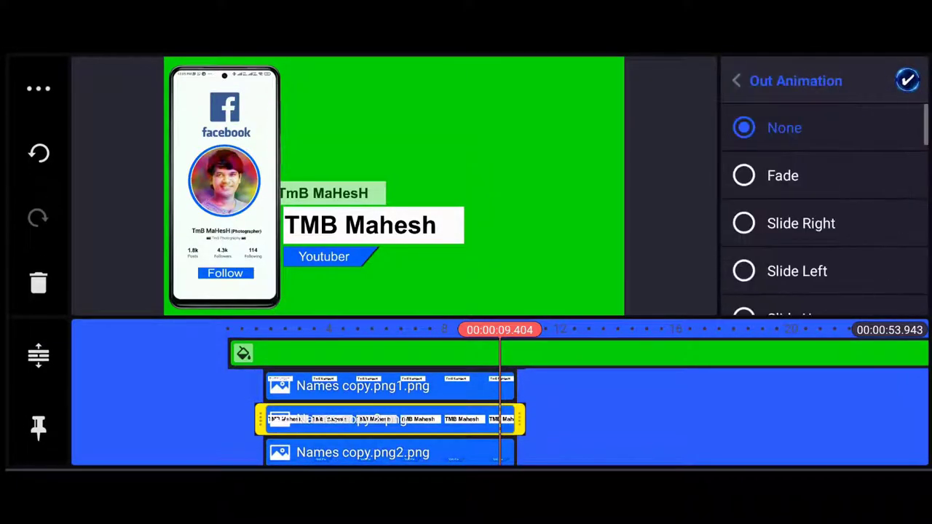
pyautogui.click(801, 270)
pyautogui.click(907, 80)
pyautogui.click(389, 420)
pyautogui.click(803, 282)
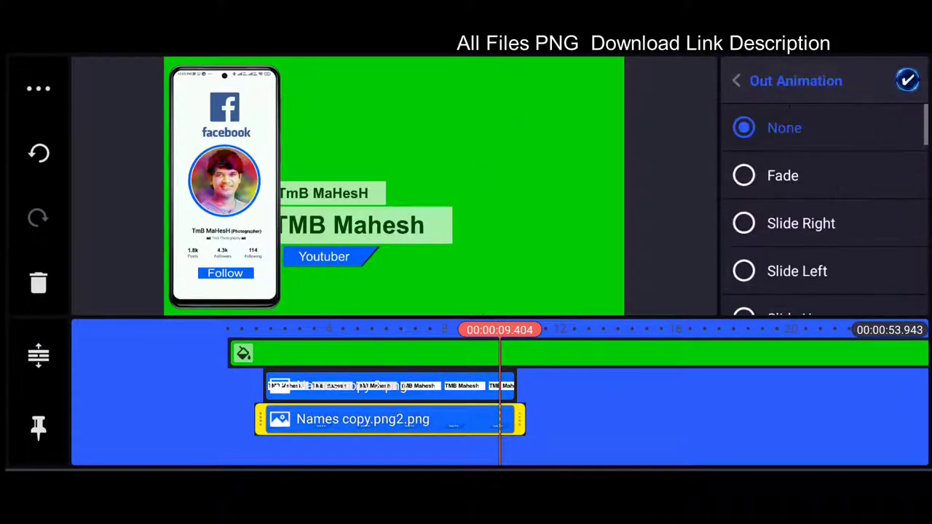
pyautogui.click(907, 80)
pyautogui.click(902, 290)
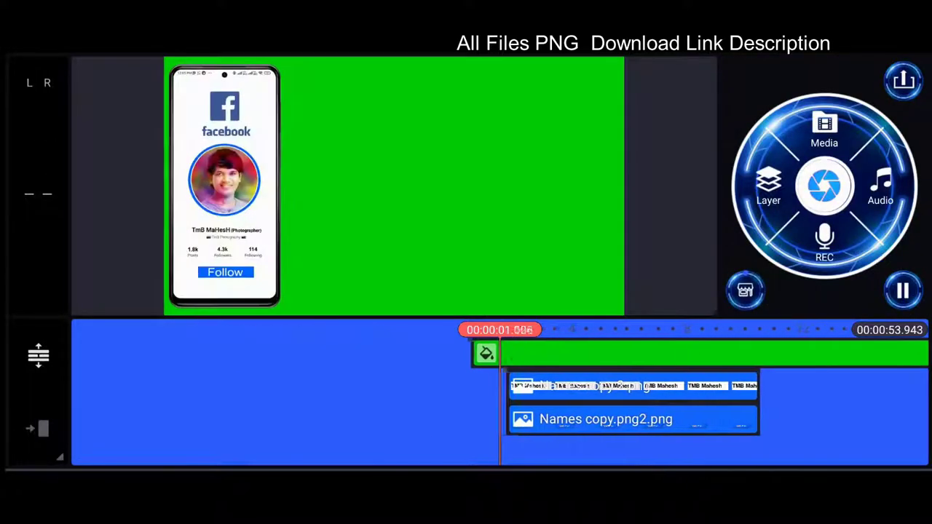
pyautogui.moveTo(583, 408)
pyautogui.mouseDown()
pyautogui.moveTo(626, 408)
pyautogui.moveTo(614, 408)
pyautogui.mouseUp()
pyautogui.scroll(1, 619, 408)
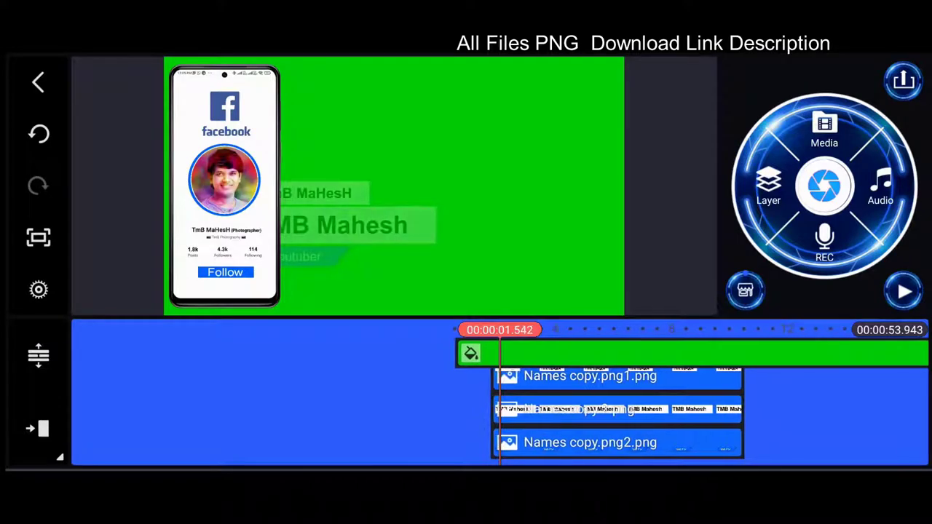
pyautogui.click(619, 409)
pyautogui.click(758, 131)
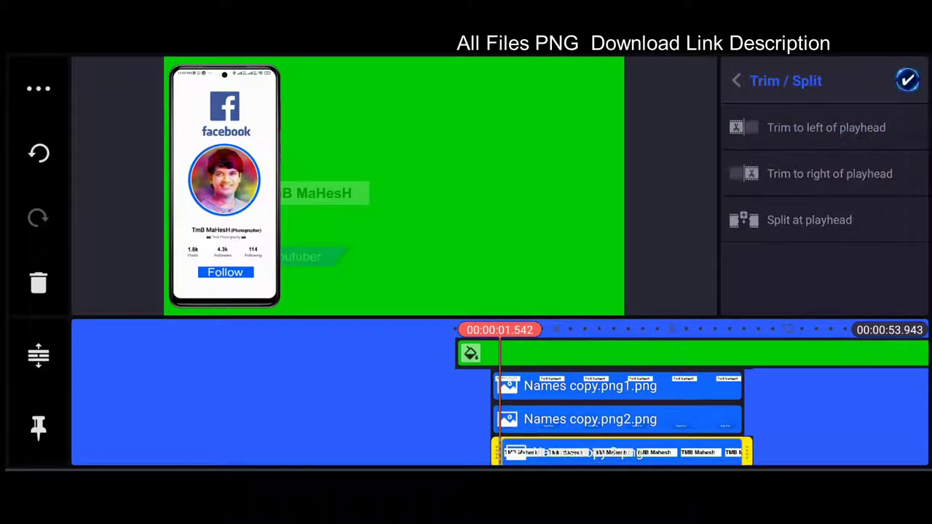
pyautogui.click(907, 80)
pyautogui.click(754, 134)
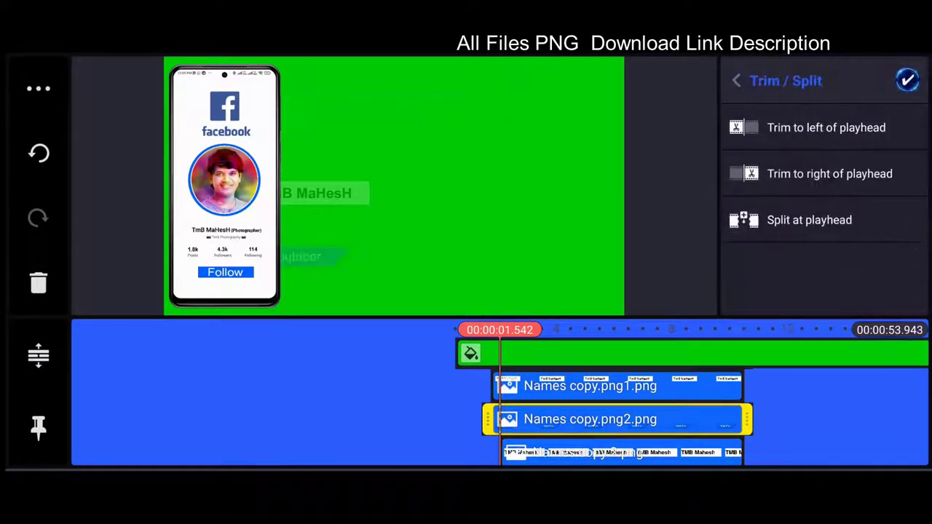
pyautogui.moveTo(619, 408); pyautogui.dragTo(611, 408)
pyautogui.click(906, 80)
pyautogui.click(903, 290)
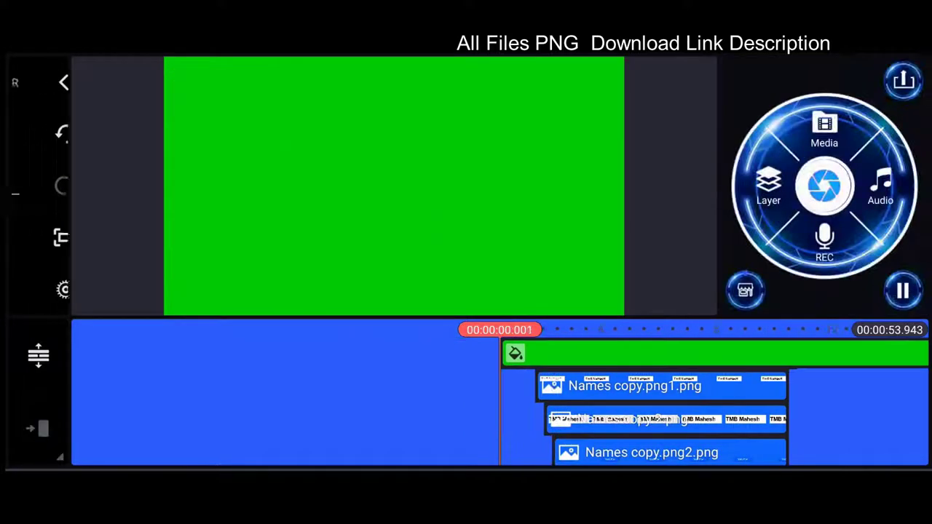
# - Check the name layers' trim options and preview playback to find about 9.3 seconds
pyautogui.click(903, 290)
pyautogui.moveTo(583, 408); pyautogui.dragTo(648, 408)
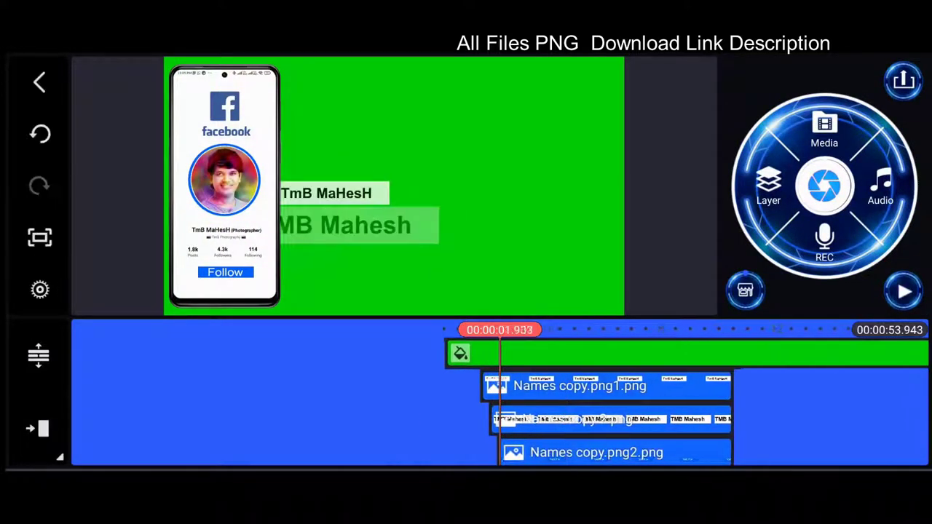
pyautogui.click(615, 419)
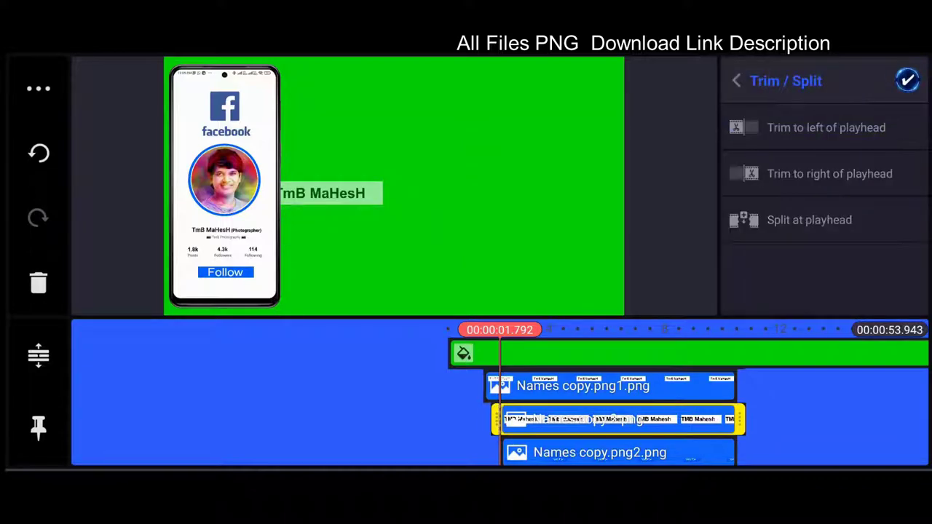
pyautogui.click(907, 81)
pyautogui.click(589, 452)
pyautogui.click(753, 135)
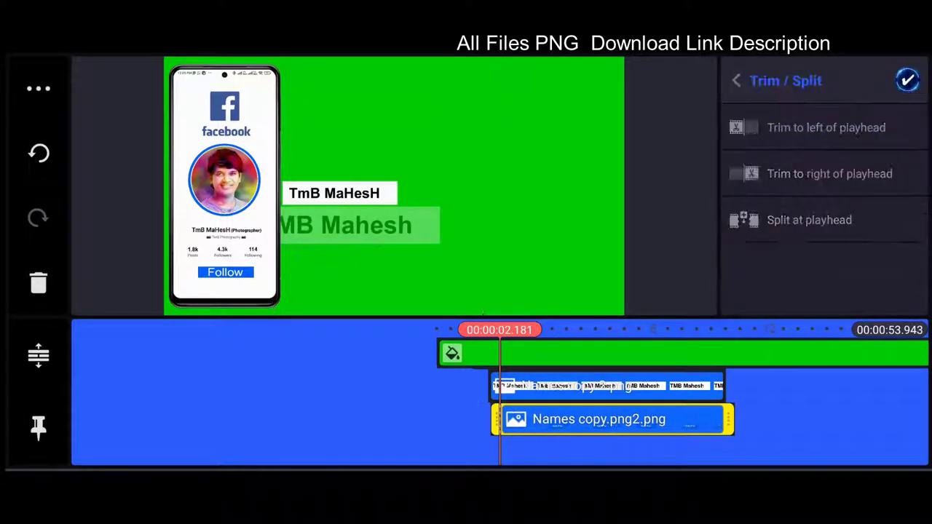
pyautogui.click(822, 126)
pyautogui.click(903, 290)
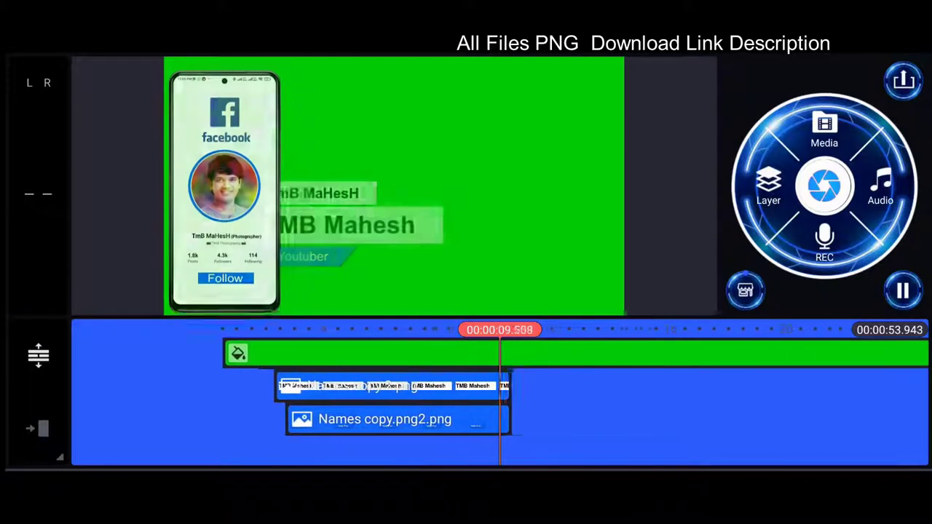
pyautogui.click(903, 290)
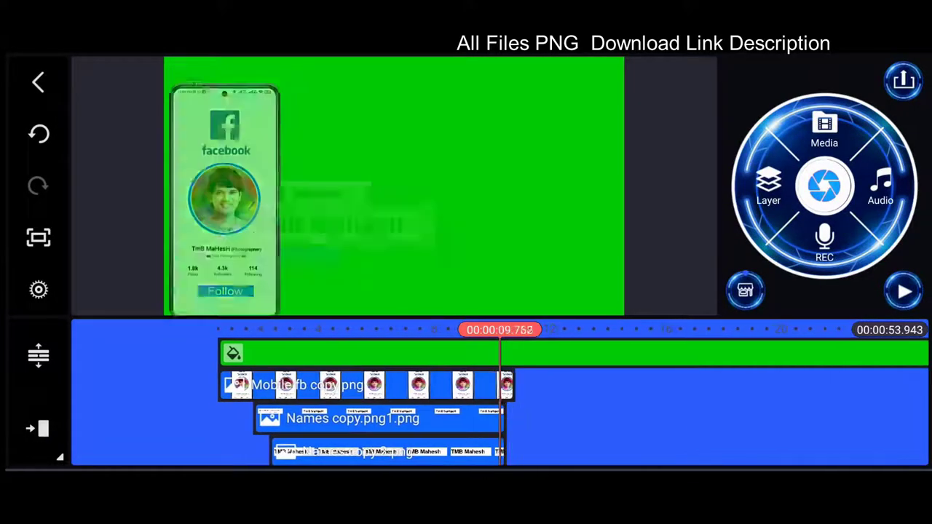
pyautogui.moveTo(437, 408)
pyautogui.mouseDown()
pyautogui.moveTo(450, 407)
pyautogui.moveTo(442, 408)
pyautogui.mouseUp()
# - Trim Names copy.png2.png to end at the playhead near 9.3 seconds
pyautogui.scroll(-2, 378, 415)
pyautogui.click(390, 442)
pyautogui.click(755, 135)
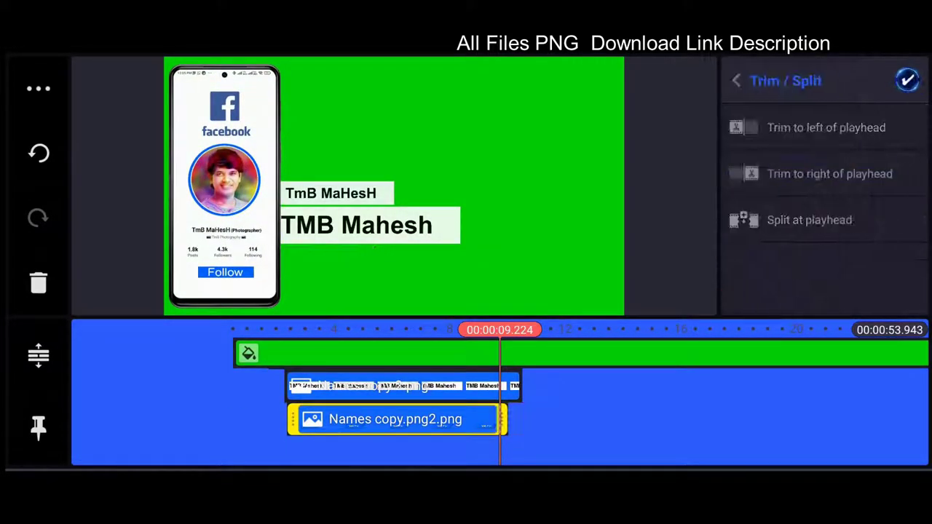
pyautogui.click(906, 80)
# - Trim the TMB Mahesh and Names copy.png1.png layers to end at about 9.5 seconds
pyautogui.scroll(2, 394, 415)
pyautogui.moveTo(437, 408); pyautogui.dragTo(430, 408)
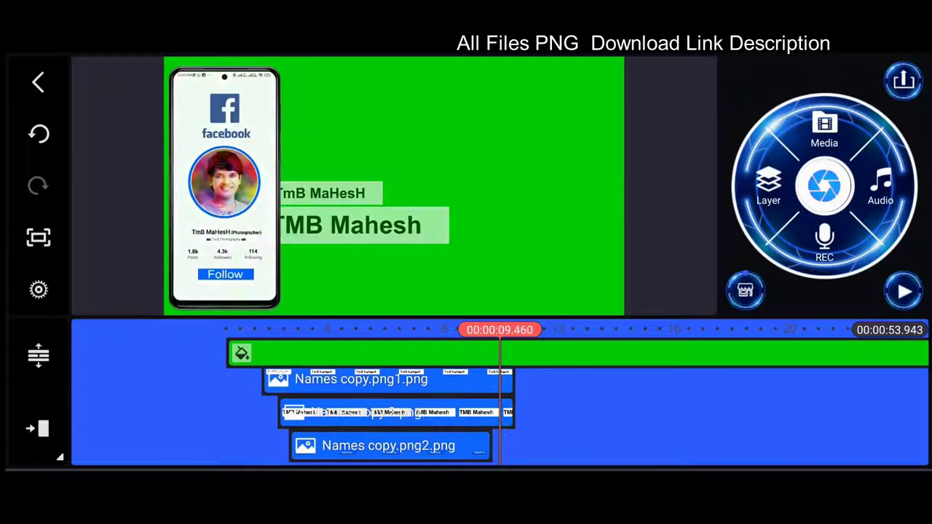
pyautogui.click(393, 412)
pyautogui.click(753, 135)
pyautogui.click(791, 173)
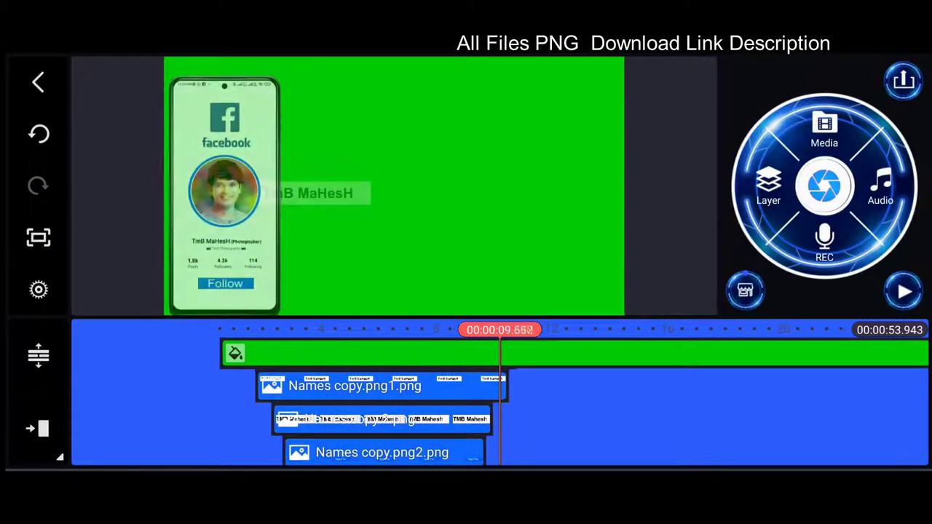
pyautogui.click(355, 386)
pyautogui.click(750, 133)
pyautogui.click(808, 171)
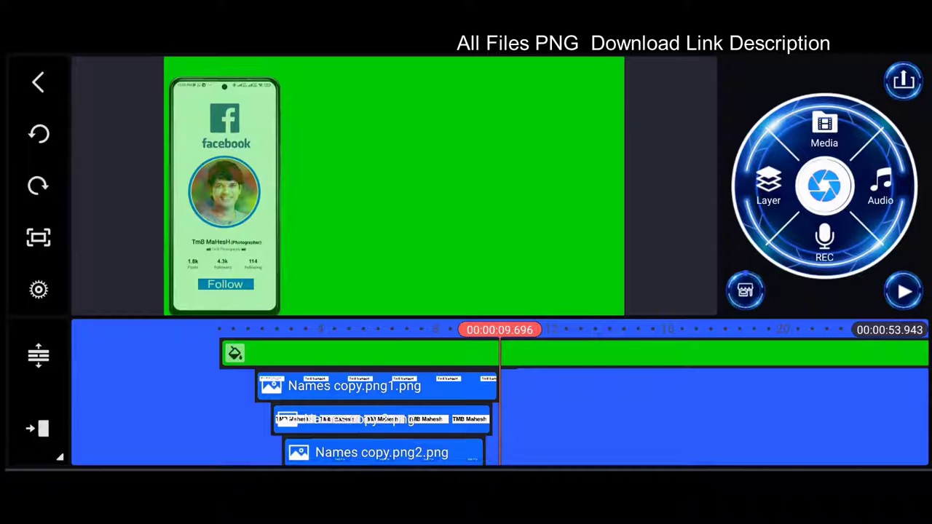
pyautogui.click(224, 203)
pyautogui.click(907, 79)
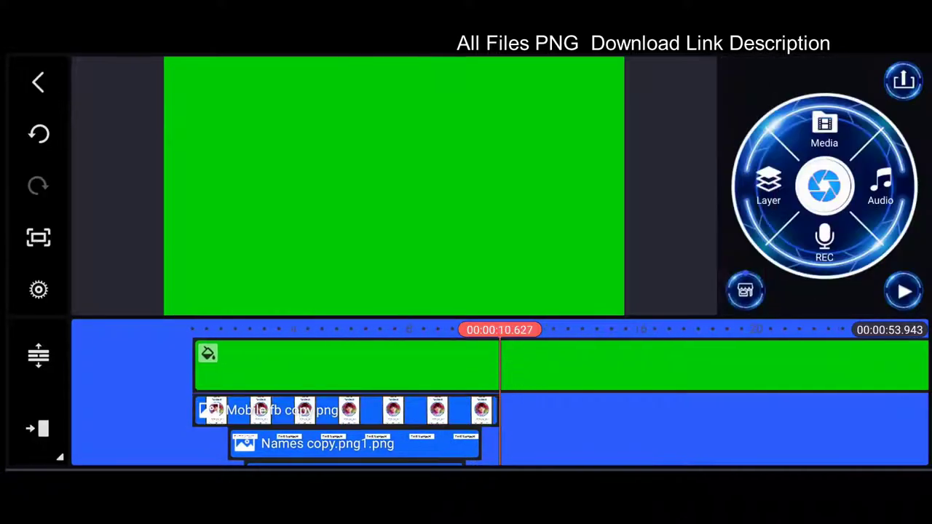
pyautogui.moveTo(364, 364); pyautogui.dragTo(641, 364)
pyautogui.click(903, 290)
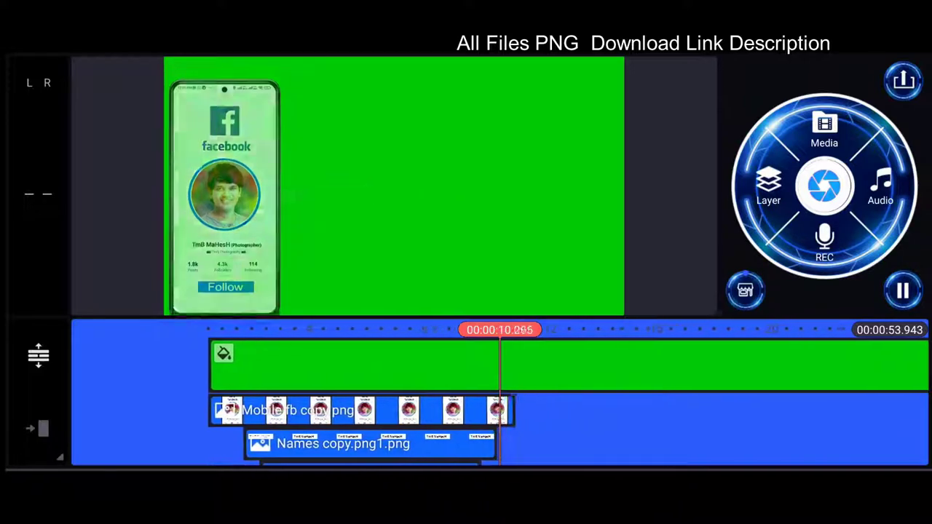
pyautogui.moveTo(291, 364); pyautogui.dragTo(588, 364)
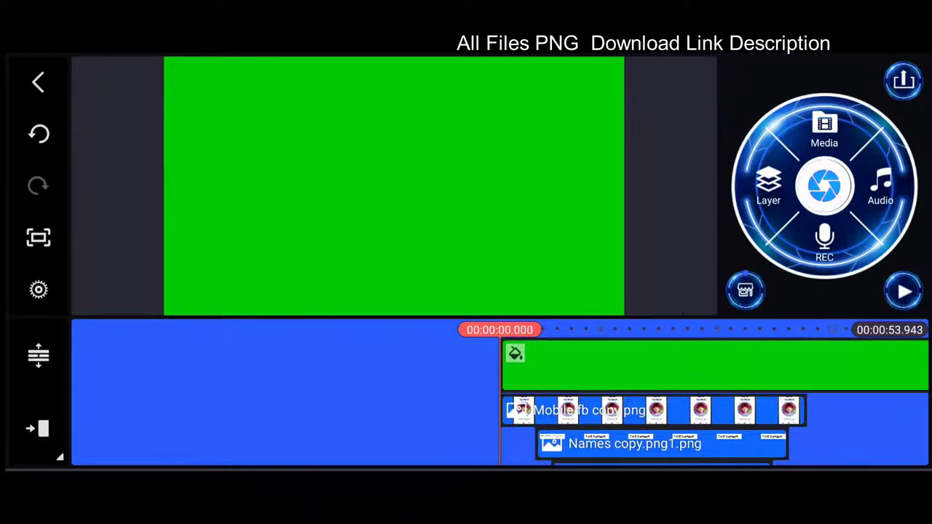
pyautogui.click(597, 444)
pyautogui.click(786, 189)
pyautogui.click(907, 80)
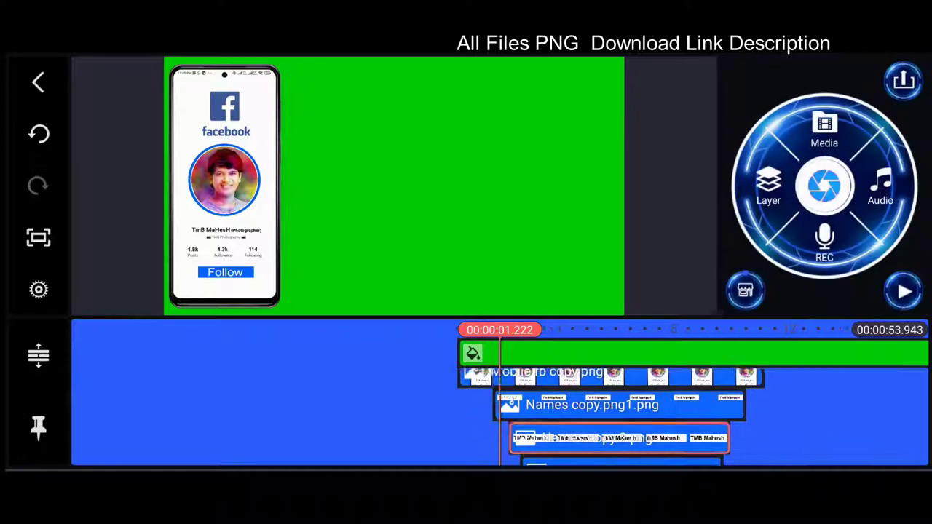
pyautogui.click(605, 451)
pyautogui.click(801, 191)
pyautogui.click(907, 80)
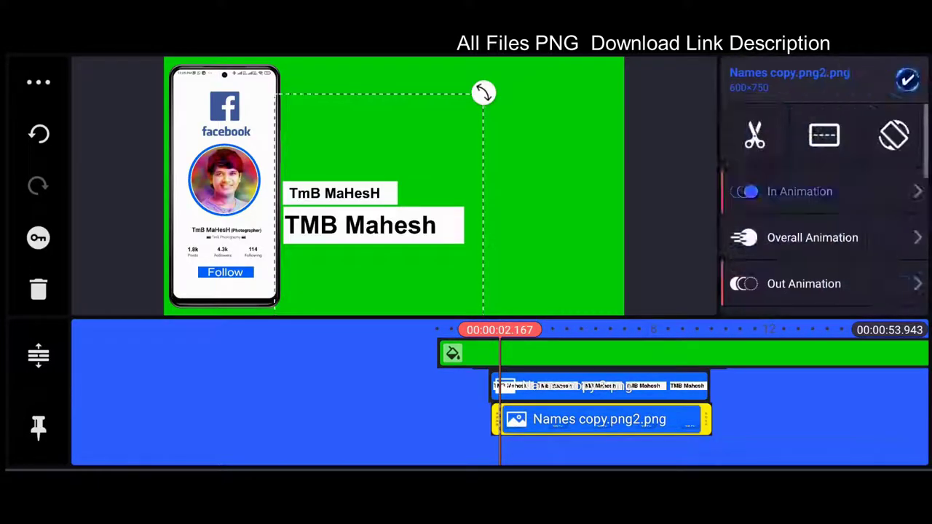
pyautogui.click(862, 191)
pyautogui.click(906, 80)
pyautogui.moveTo(364, 408); pyautogui.dragTo(430, 408)
pyautogui.click(903, 290)
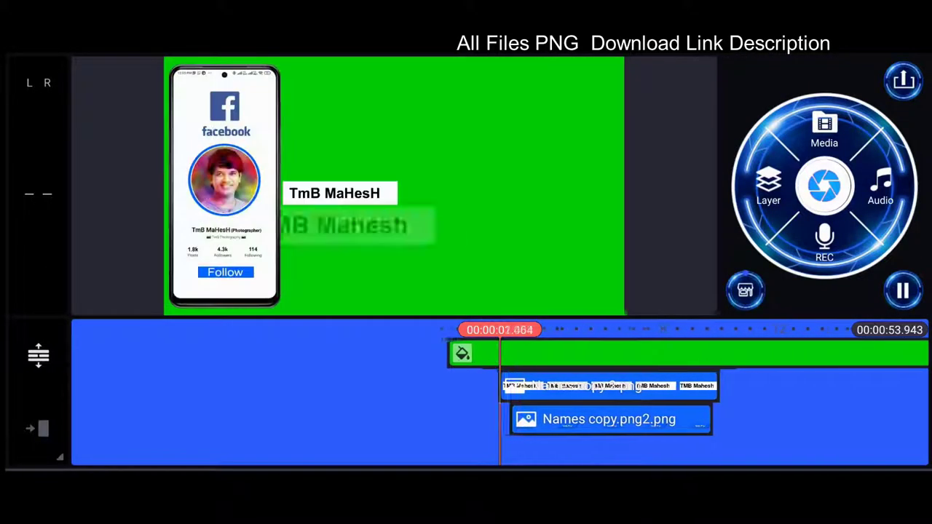
pyautogui.click(903, 290)
pyautogui.click(604, 419)
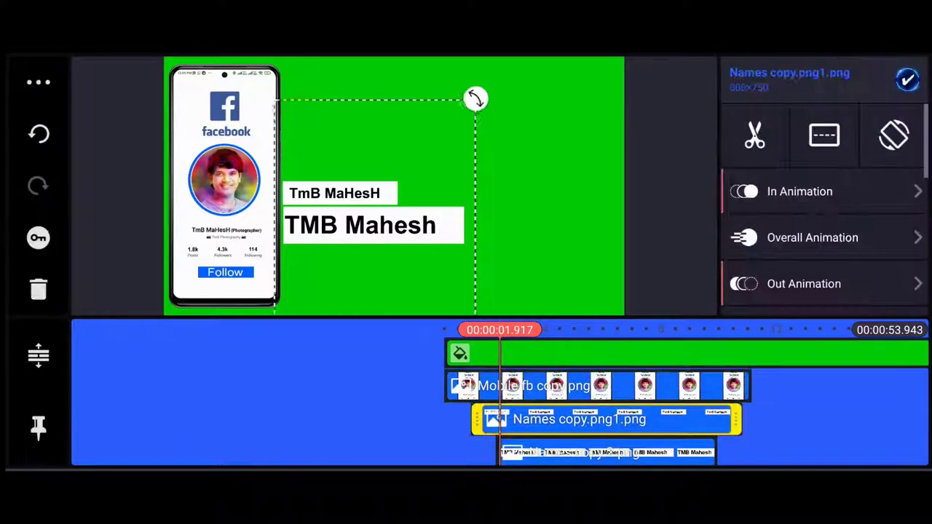
pyautogui.click(799, 189)
pyautogui.click(907, 80)
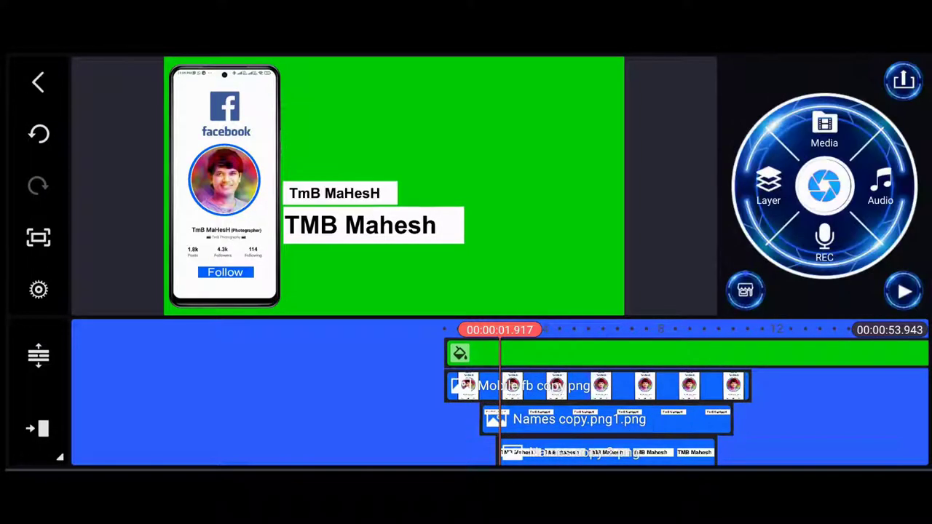
pyautogui.click(605, 452)
pyautogui.click(799, 189)
pyautogui.click(907, 81)
pyautogui.click(605, 452)
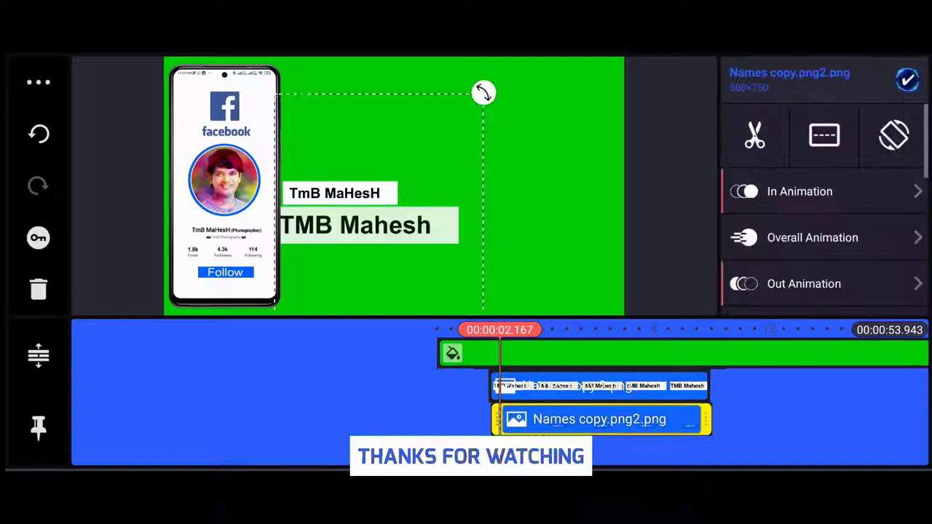
pyautogui.click(800, 189)
pyautogui.click(907, 80)
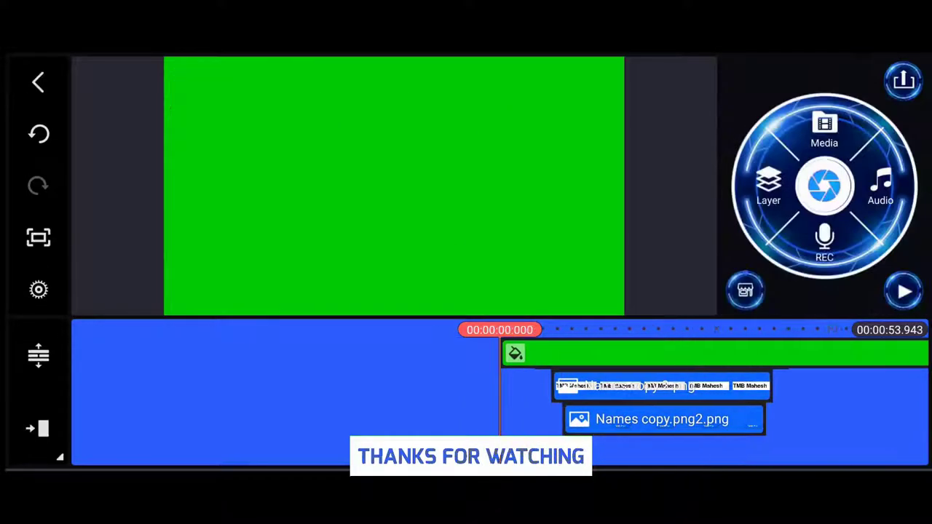